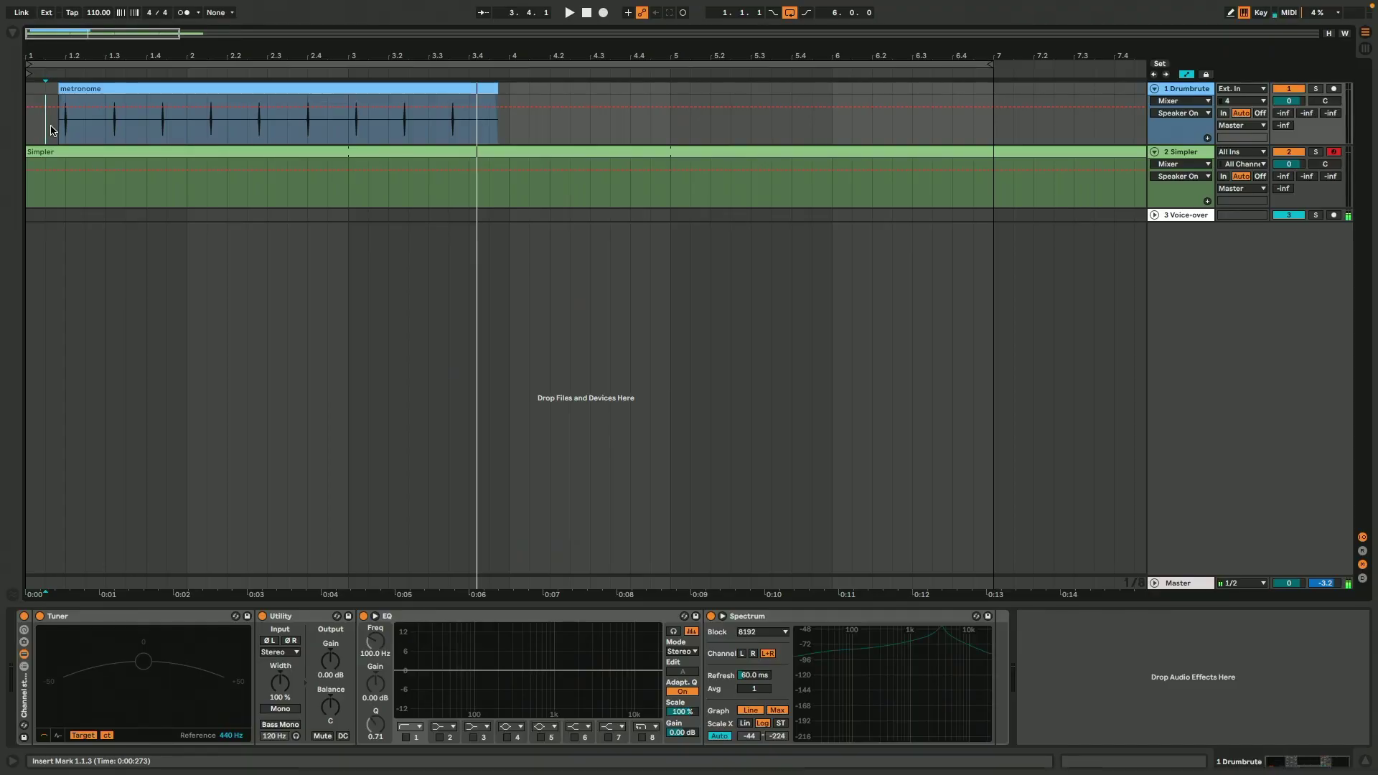
# Play the metronome clip, then duplicate its Drumbrute track.
pyautogui.press('space')
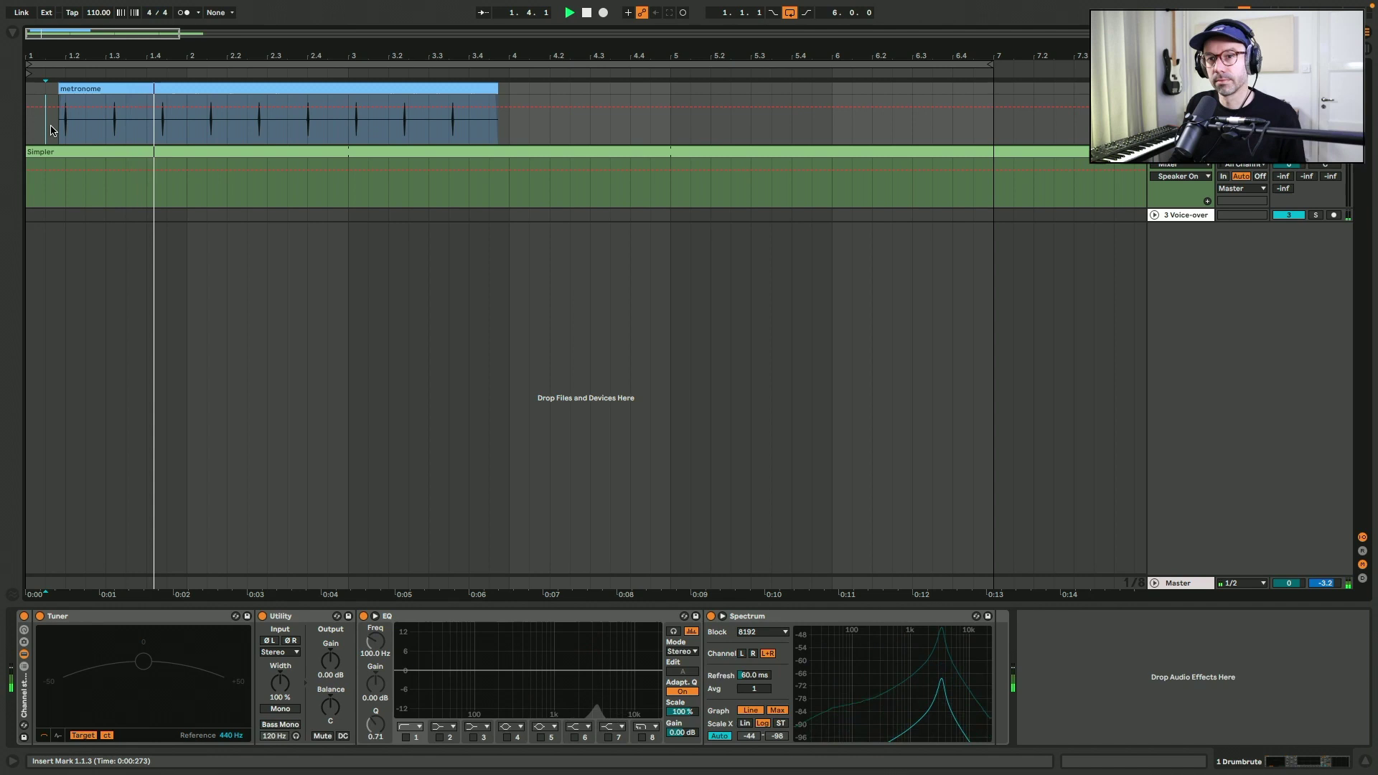
pyautogui.moveTo(180, 33); pyautogui.dragTo(95, 33)
pyautogui.hotkey('ctrl', 'd')
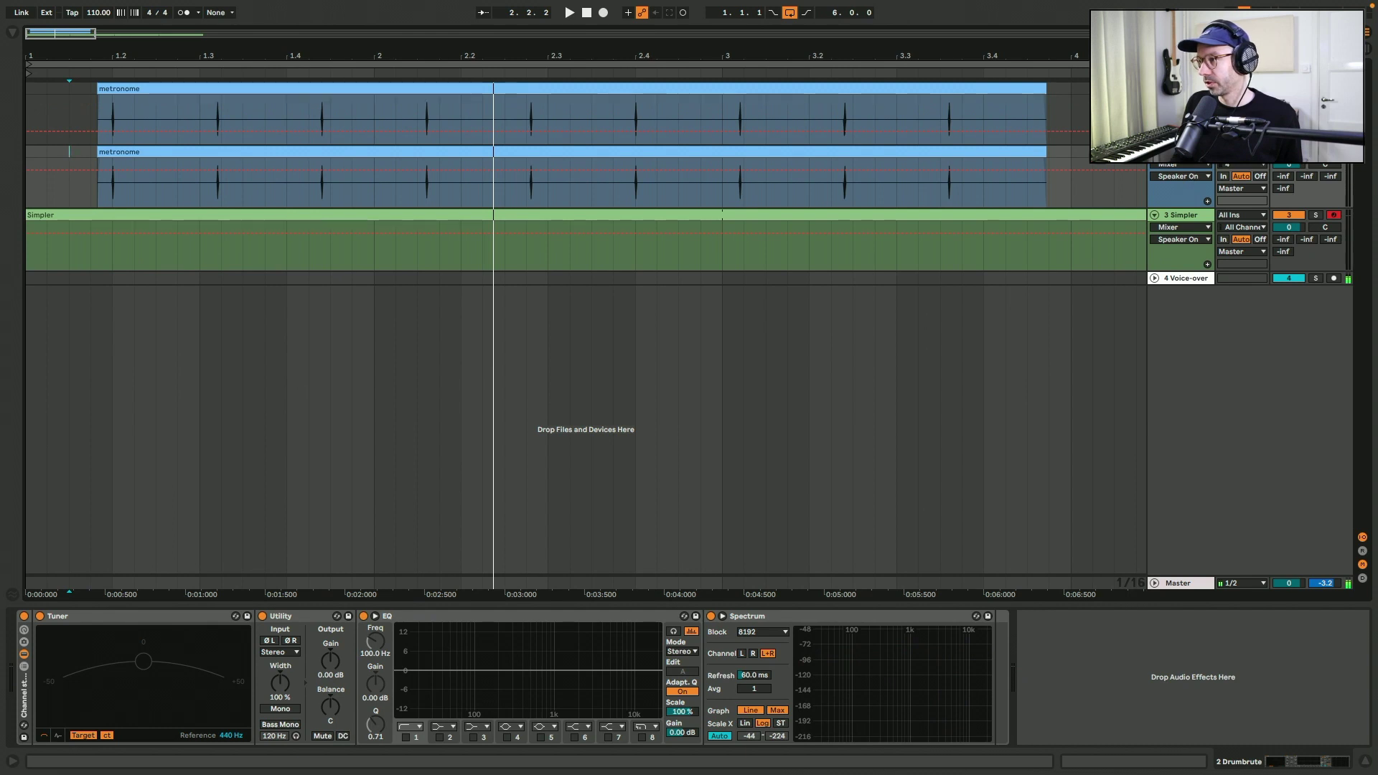
# Pitch the duplicated metronome clip down 24 semitones, auditioning it at -12 along the way.
pyautogui.press('space')
pyautogui.doubleClick(986, 172)
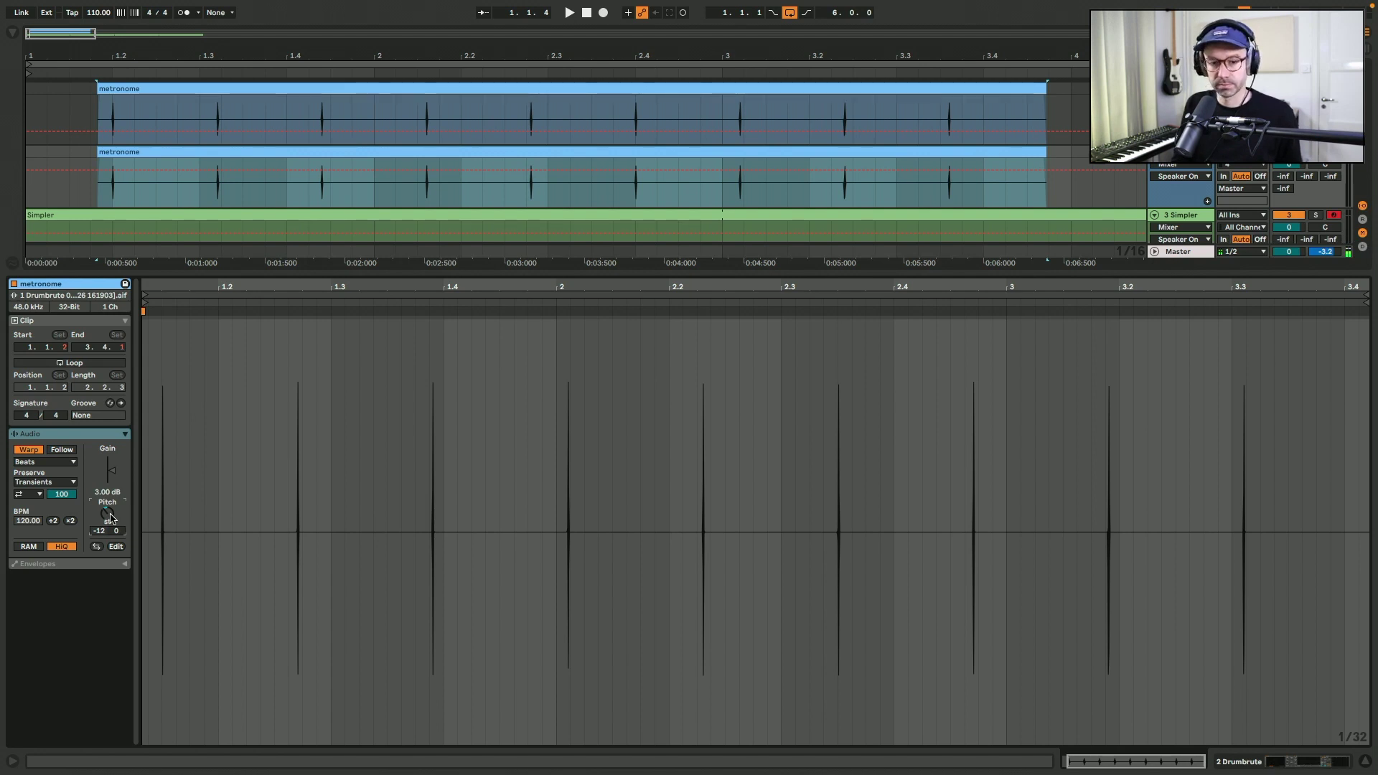
pyautogui.press('space')
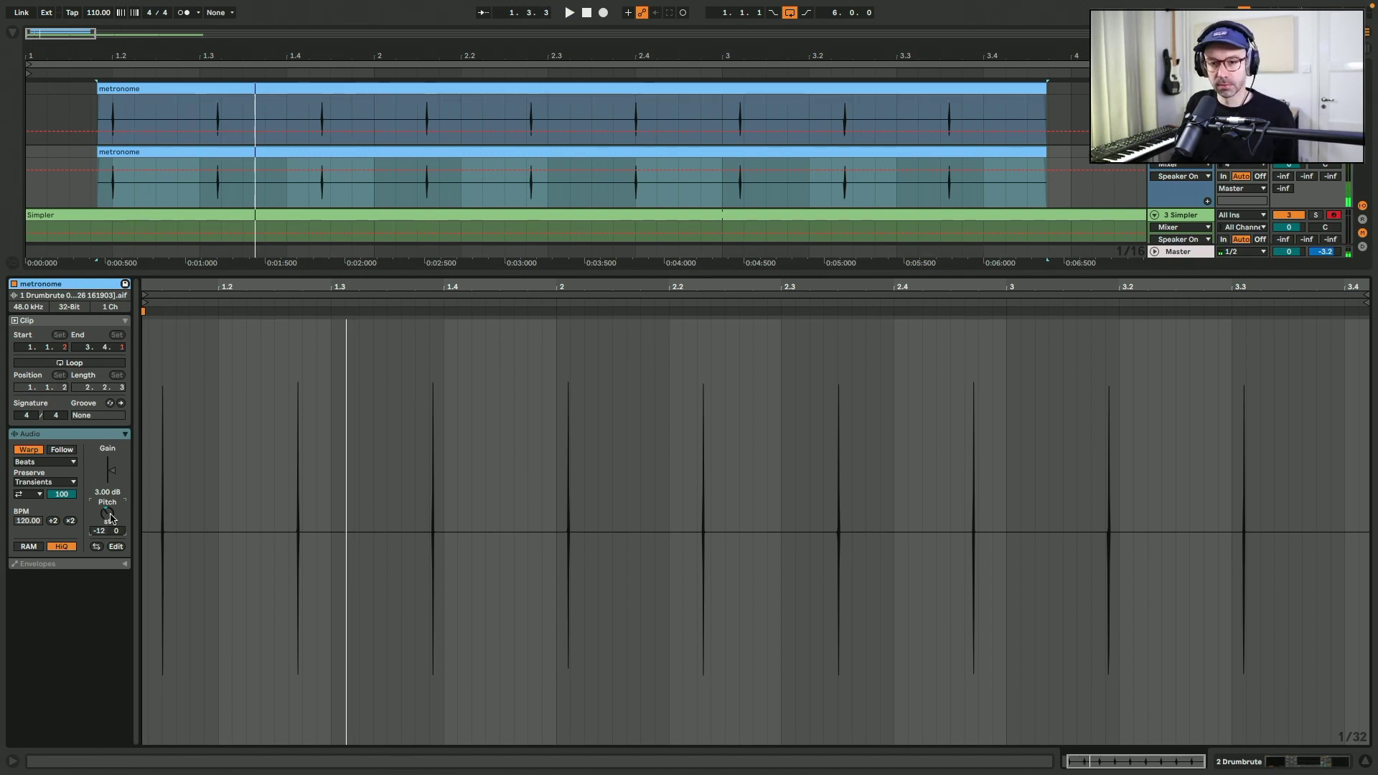
pyautogui.press('space')
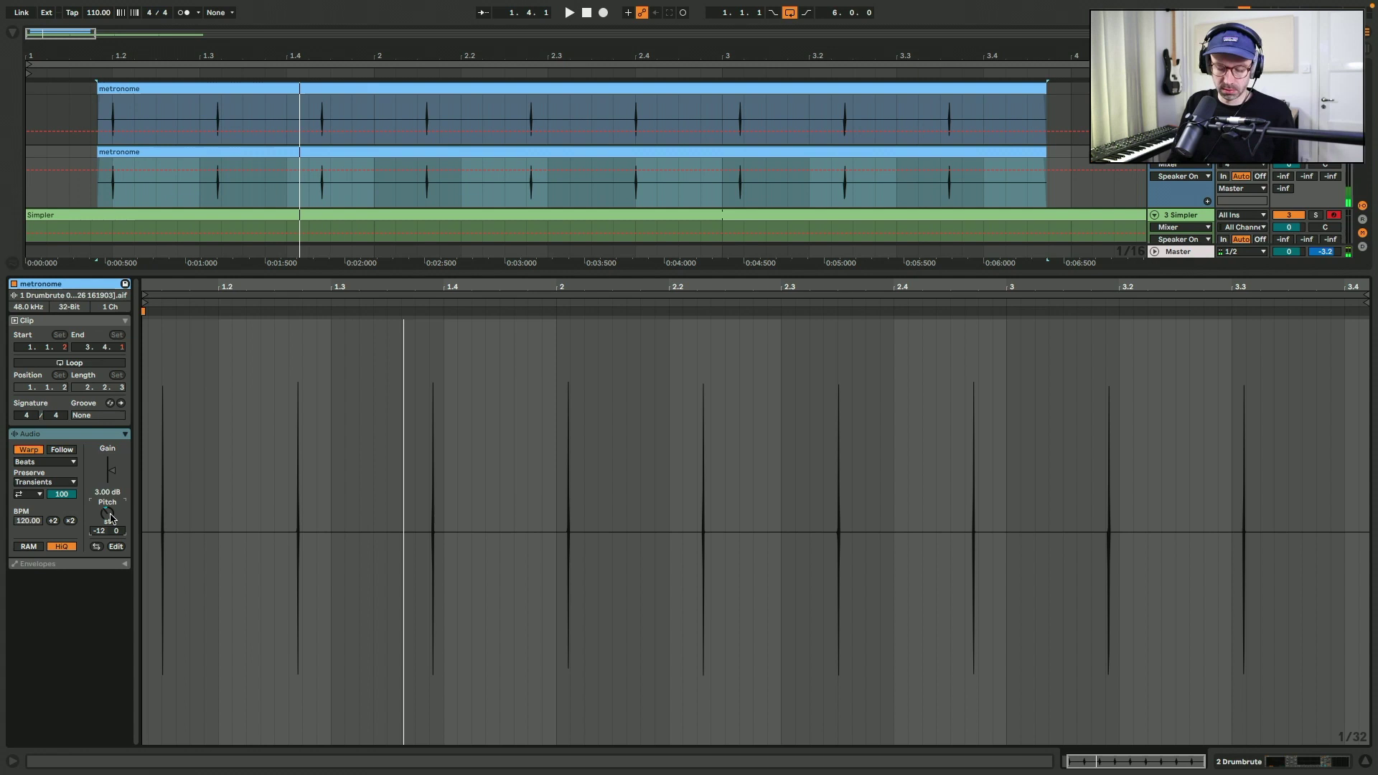
pyautogui.press('space')
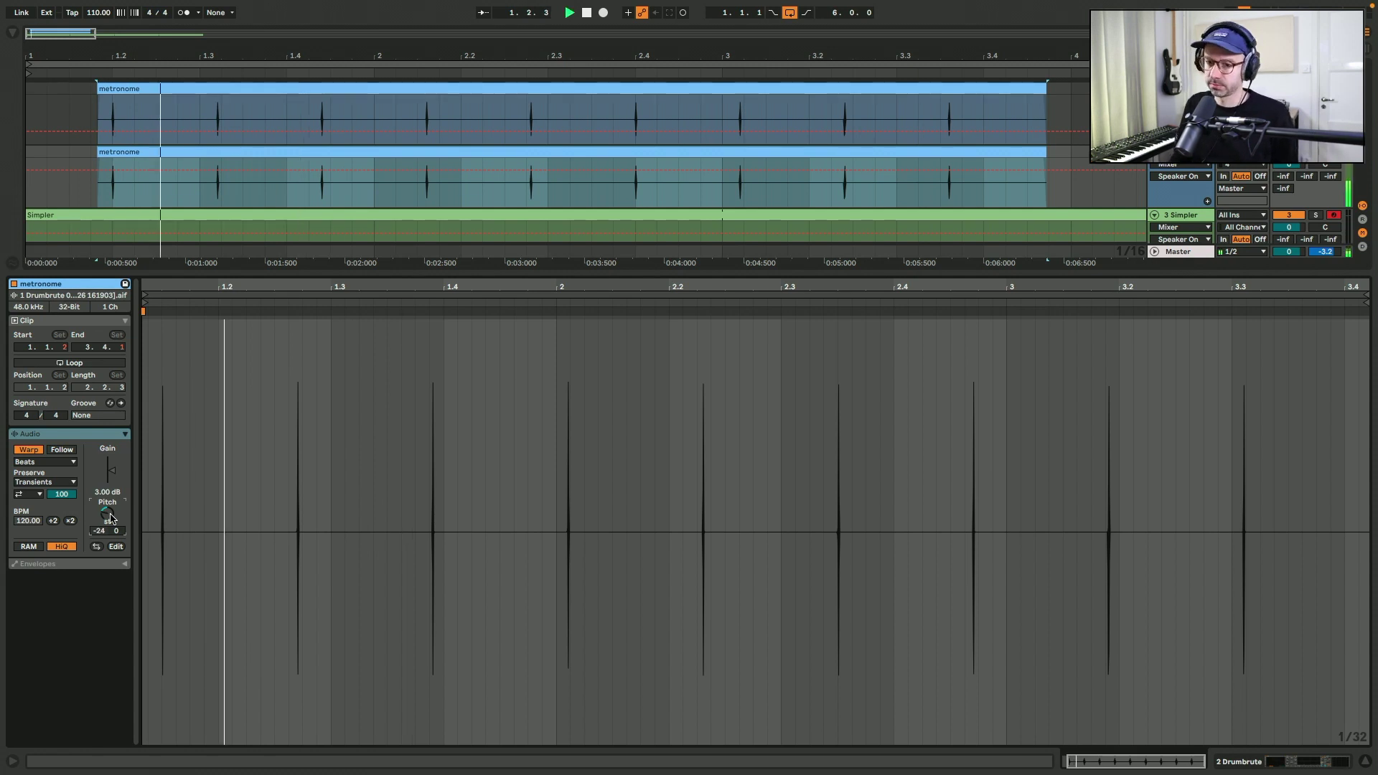
pyautogui.press('space')
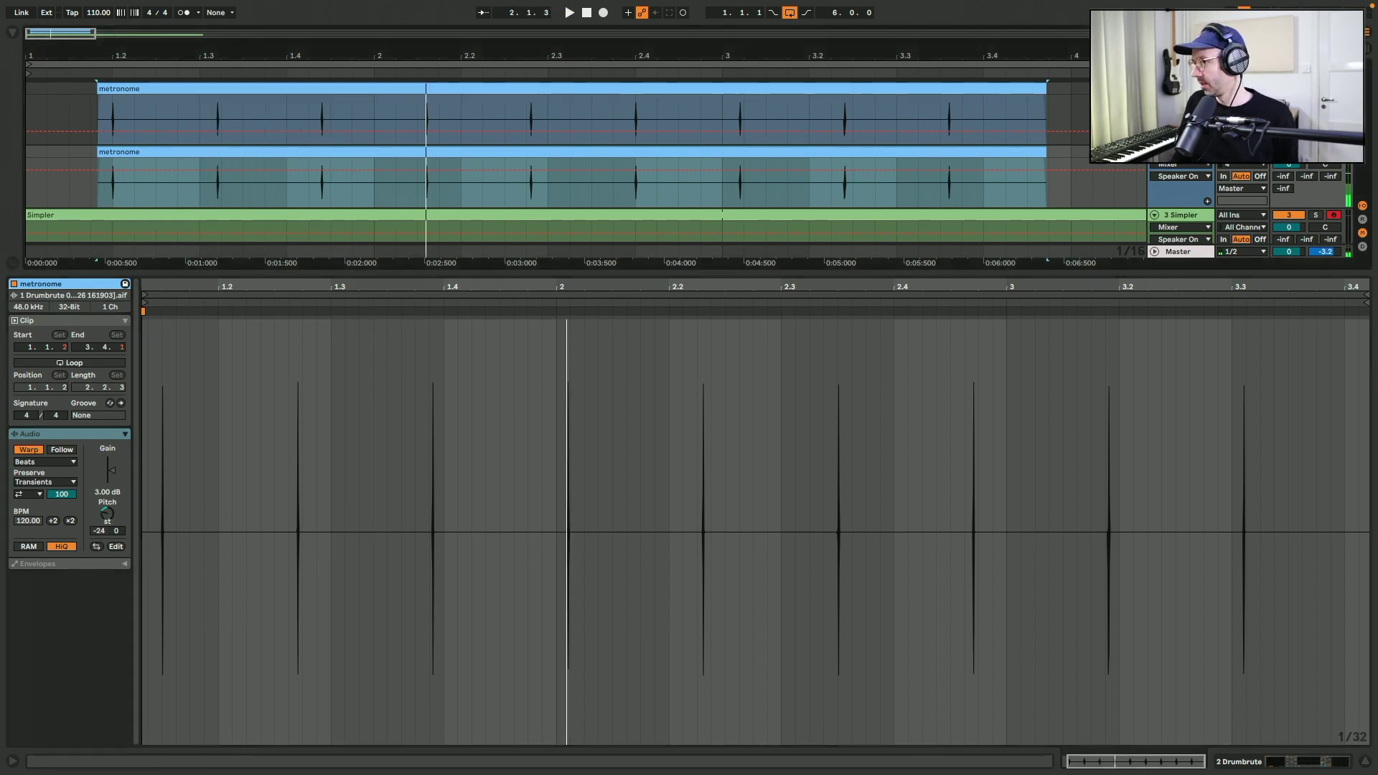
# Freeze and flatten the duplicated Drumbrute track to render the pitched-down metronome as audio.
pyautogui.rightClick(1185, 153)
pyautogui.click(1225, 238)
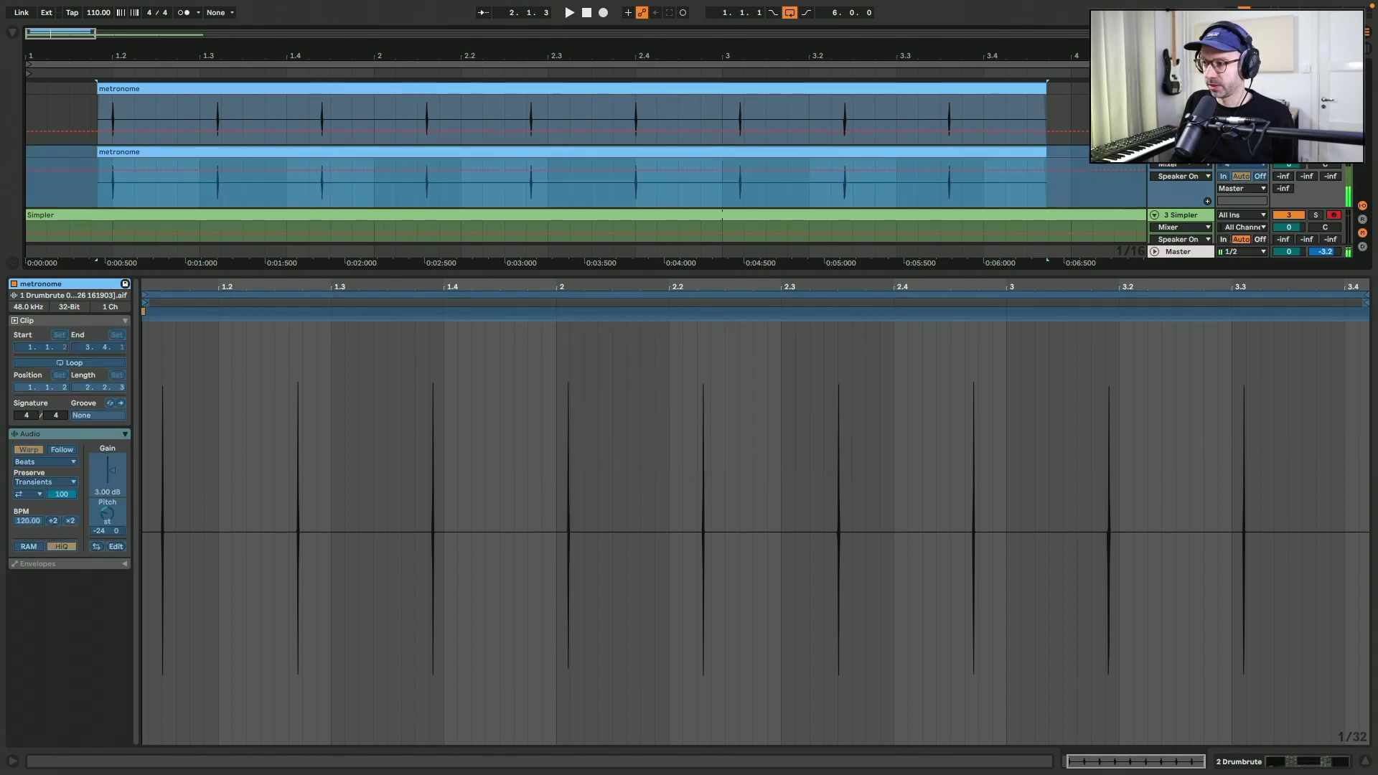
pyautogui.rightClick(1184, 155)
pyautogui.click(1213, 251)
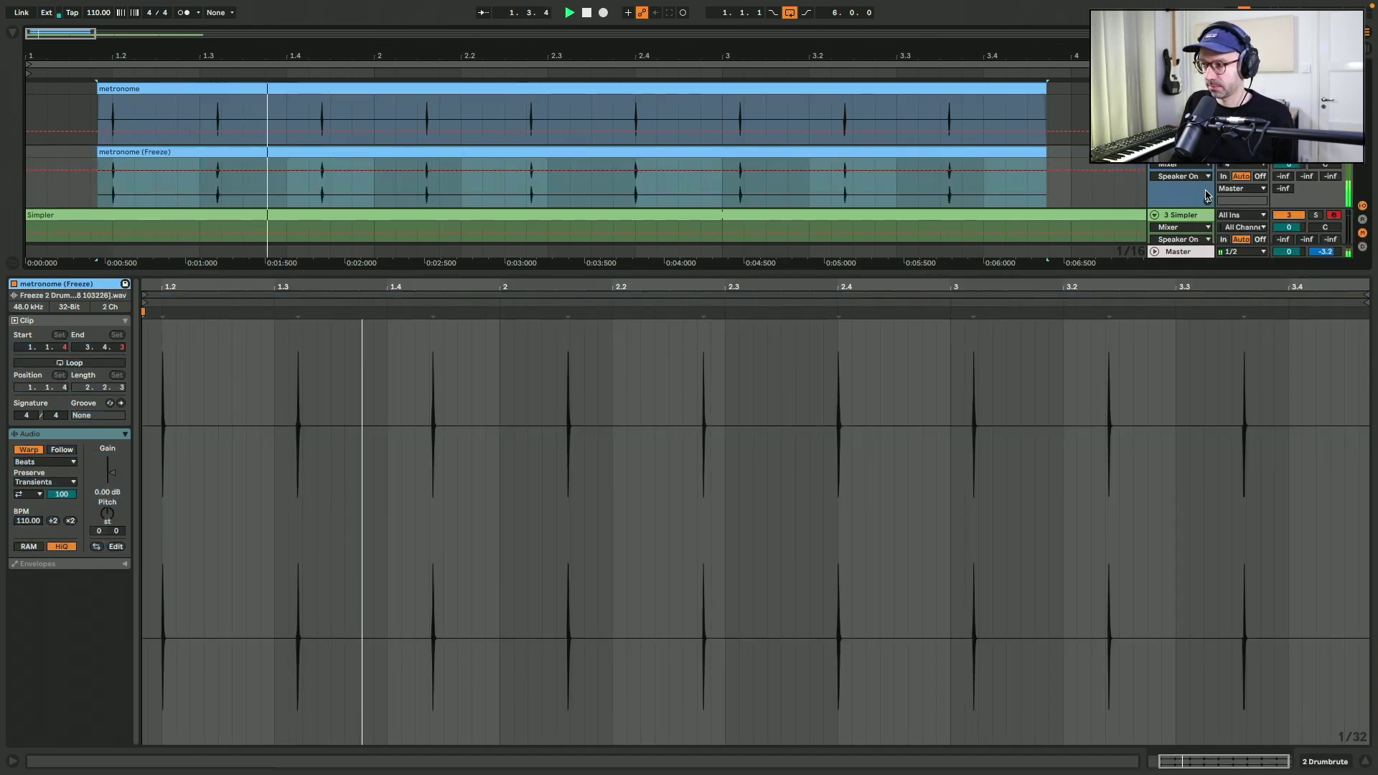
# Load the flattened metronome clip into the Simpler and pull the sample end in to keep a single click.
pyautogui.click(1191, 219)
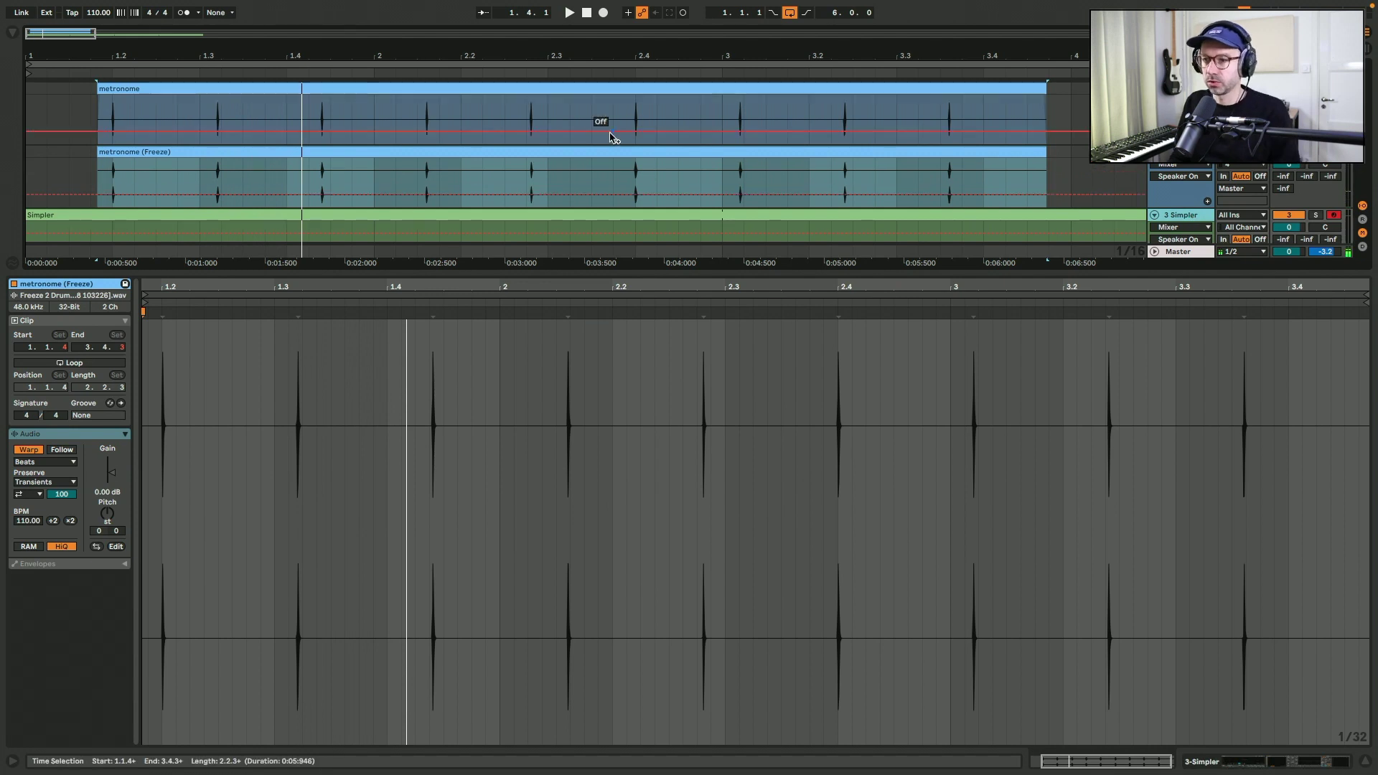
pyautogui.moveTo(606, 150); pyautogui.dragTo(527, 219)
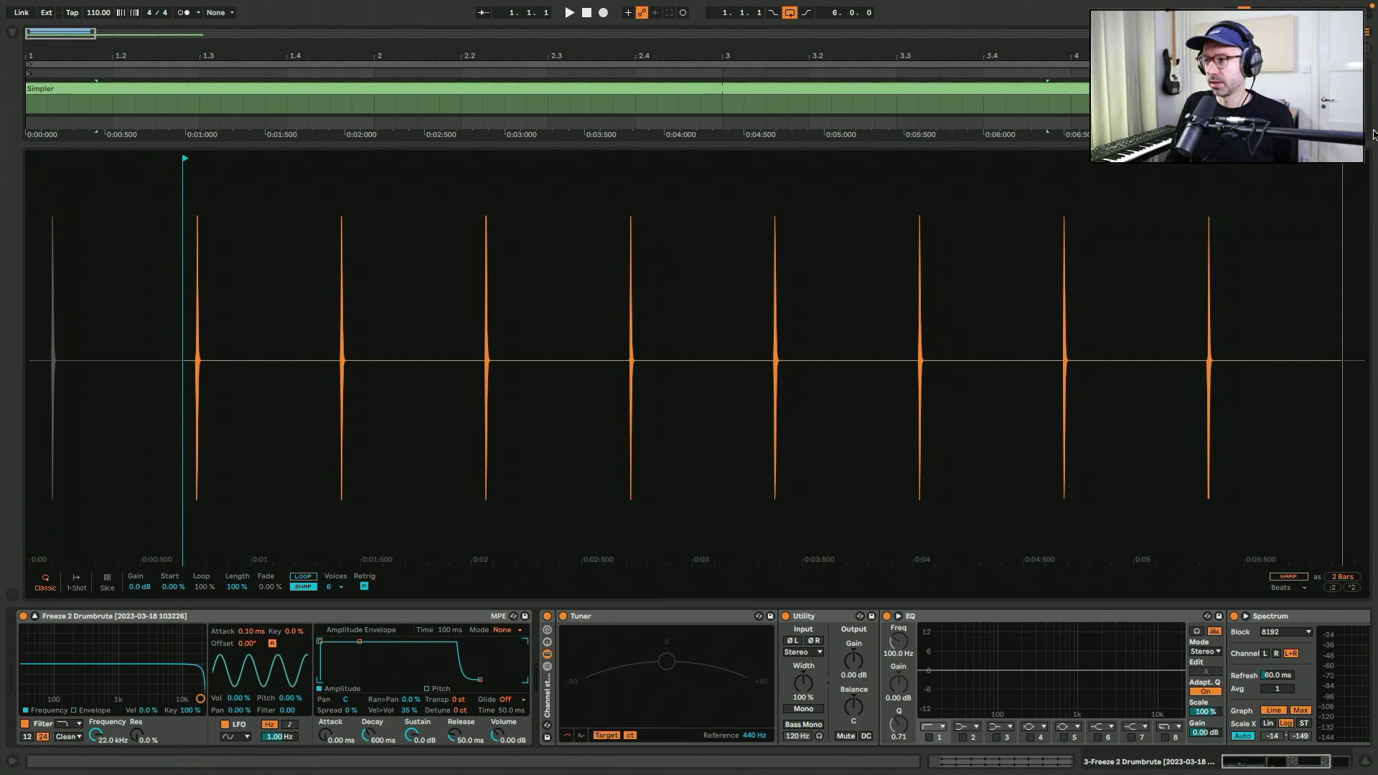
pyautogui.moveTo(1342, 242); pyautogui.dragTo(321, 244)
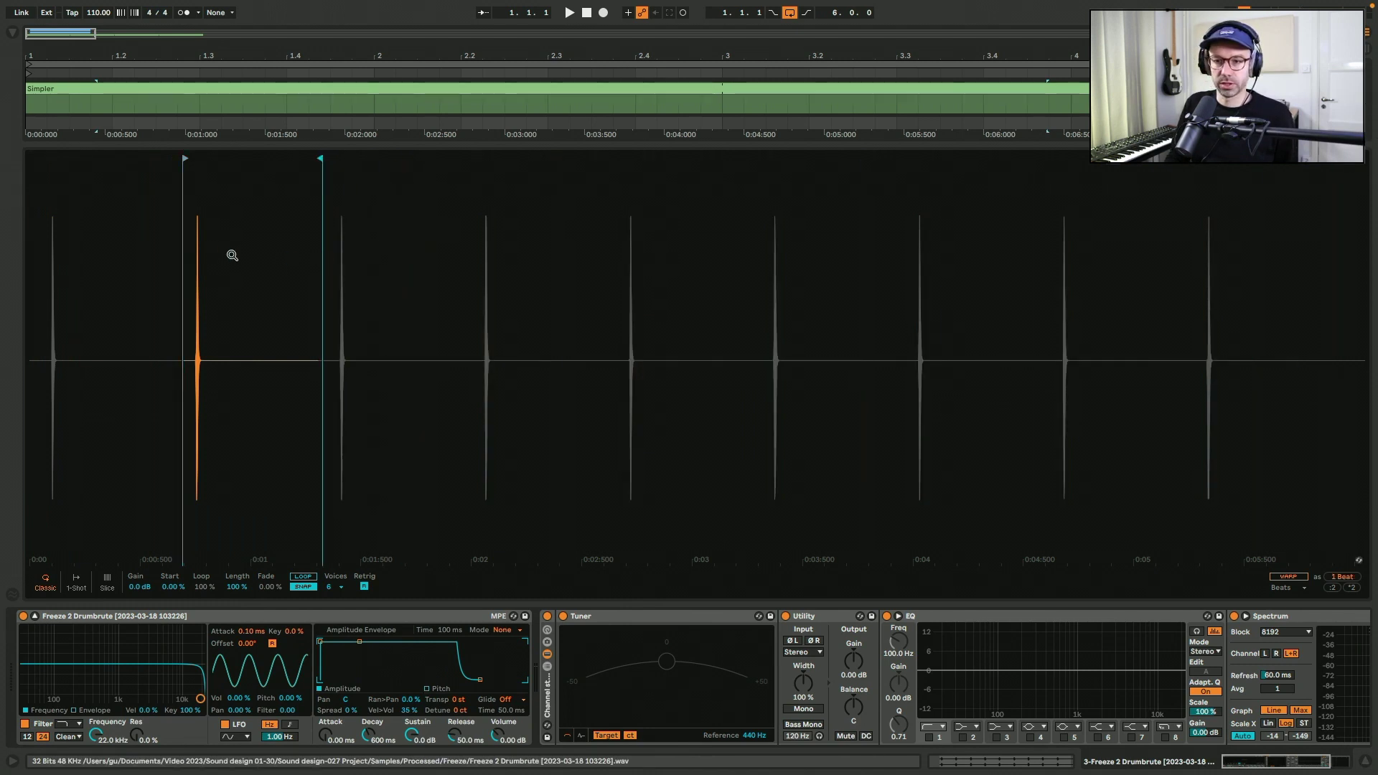
# Move the Simpler sample start to the exact onset of the click, auditioning it while adjusting.
pyautogui.moveTo(191, 233); pyautogui.dragTo(191, 401)
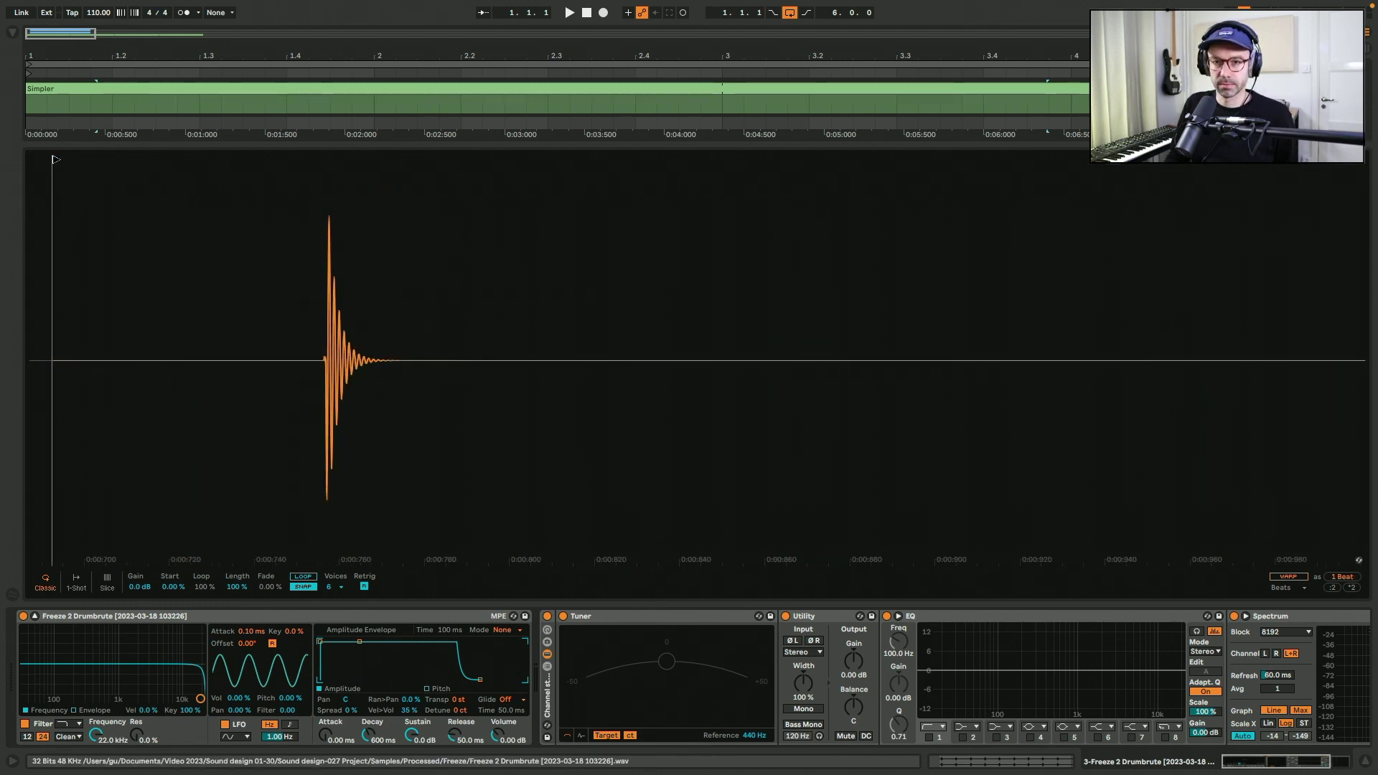
pyautogui.moveTo(56, 160)
pyautogui.mouseDown()
pyautogui.moveTo(324, 166)
pyautogui.moveTo(328, 280)
pyautogui.mouseUp()
pyautogui.press('z')
pyautogui.press('a')
pyautogui.press('a')
pyautogui.press('a')
pyautogui.press('a')
pyautogui.moveTo(299, 157); pyautogui.dragTo(305, 157)
pyautogui.press('a')
pyautogui.press('a')
pyautogui.press('a')
pyautogui.moveTo(376, 301); pyautogui.dragTo(377, 252)
# Shorten the sample end into the silence after the click and crop the Simpler sample to the marked region.
pyautogui.scroll(-4, 378, 253)
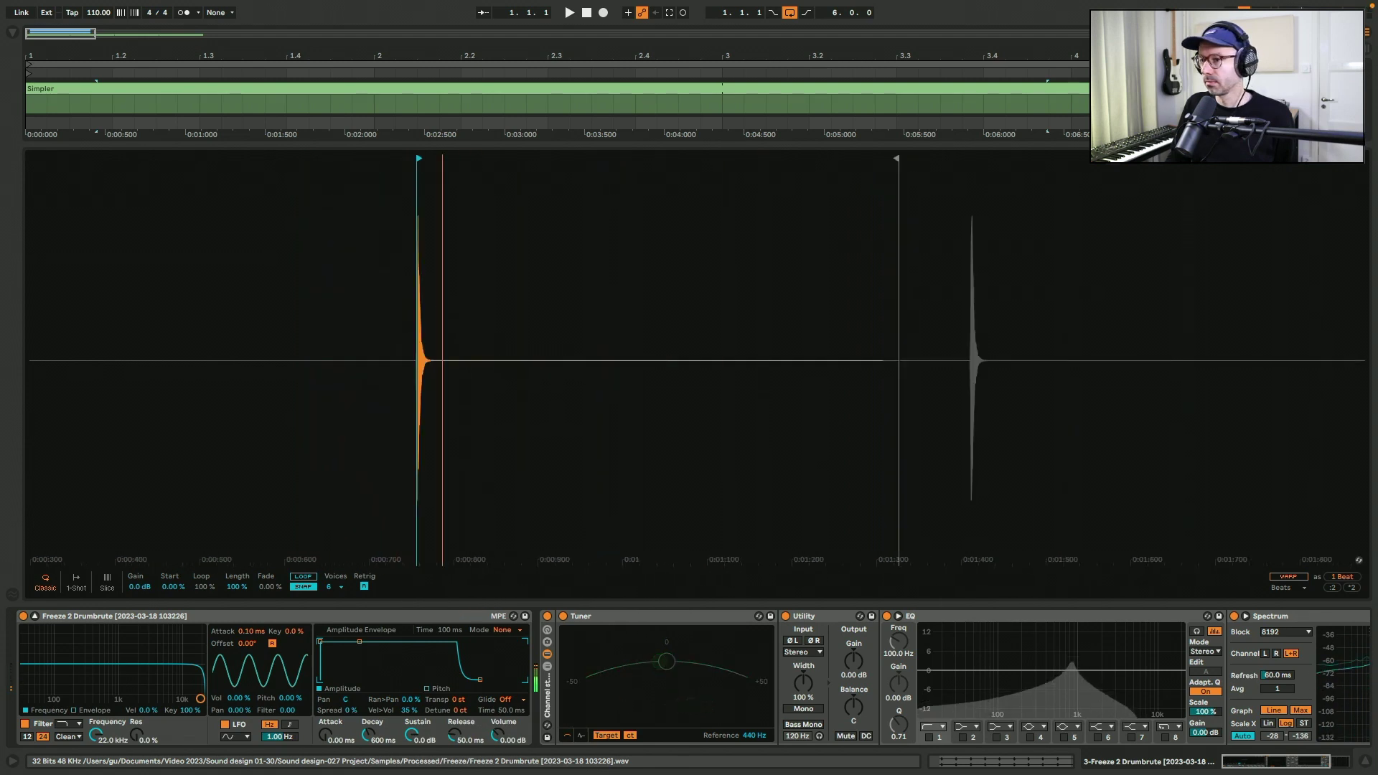
pyautogui.press('a')
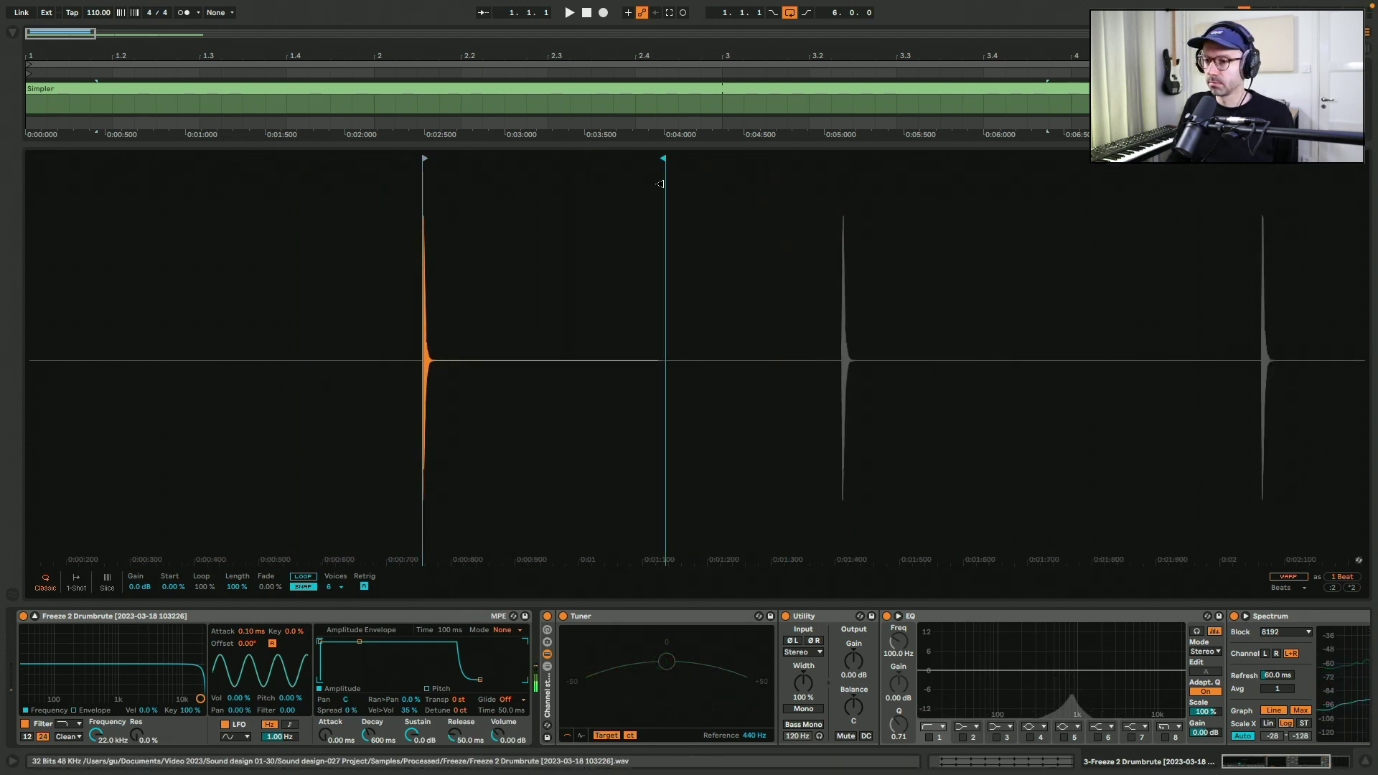
pyautogui.scroll(4, 486, 224)
pyautogui.rightClick(489, 222)
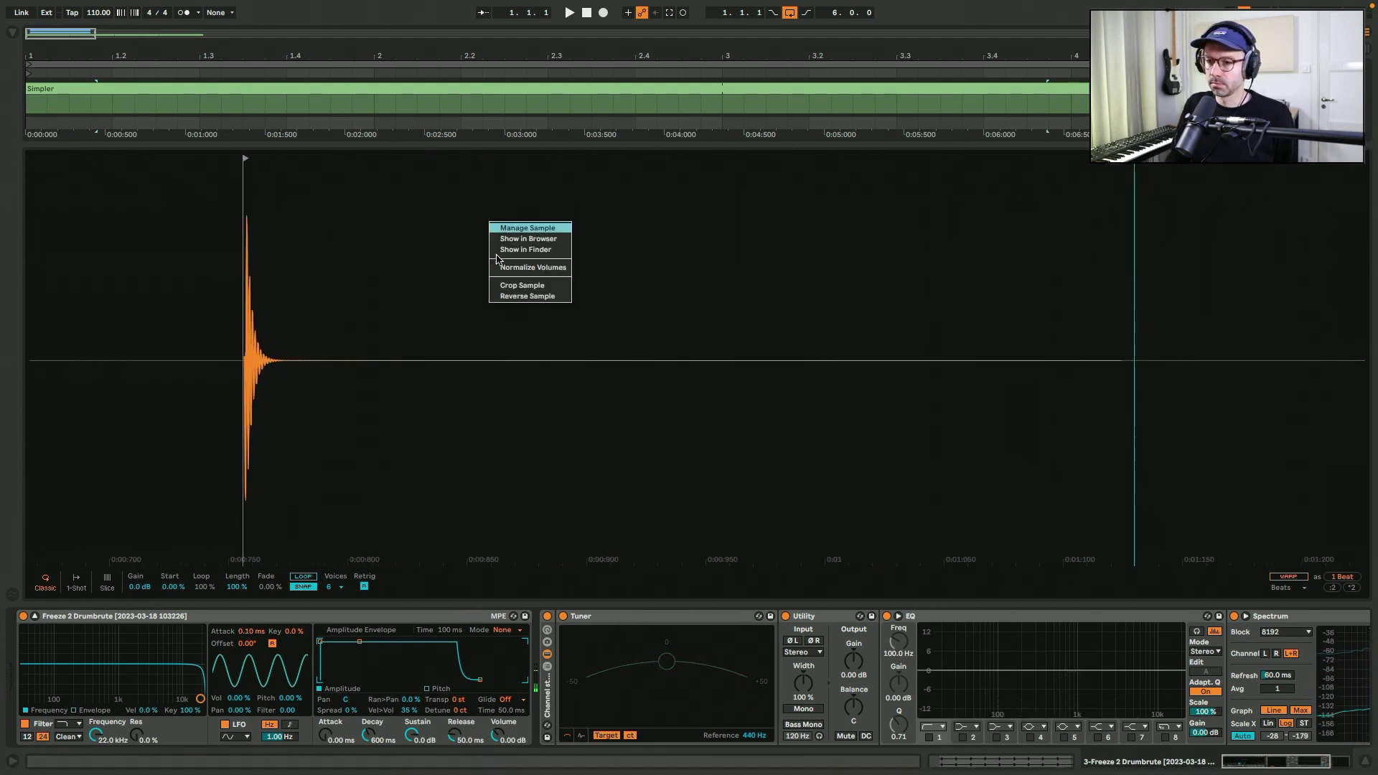
pyautogui.click(522, 285)
# Set the Simpler's amplitude release to 2.00 s and audition the cropped click.
pyautogui.press('a')
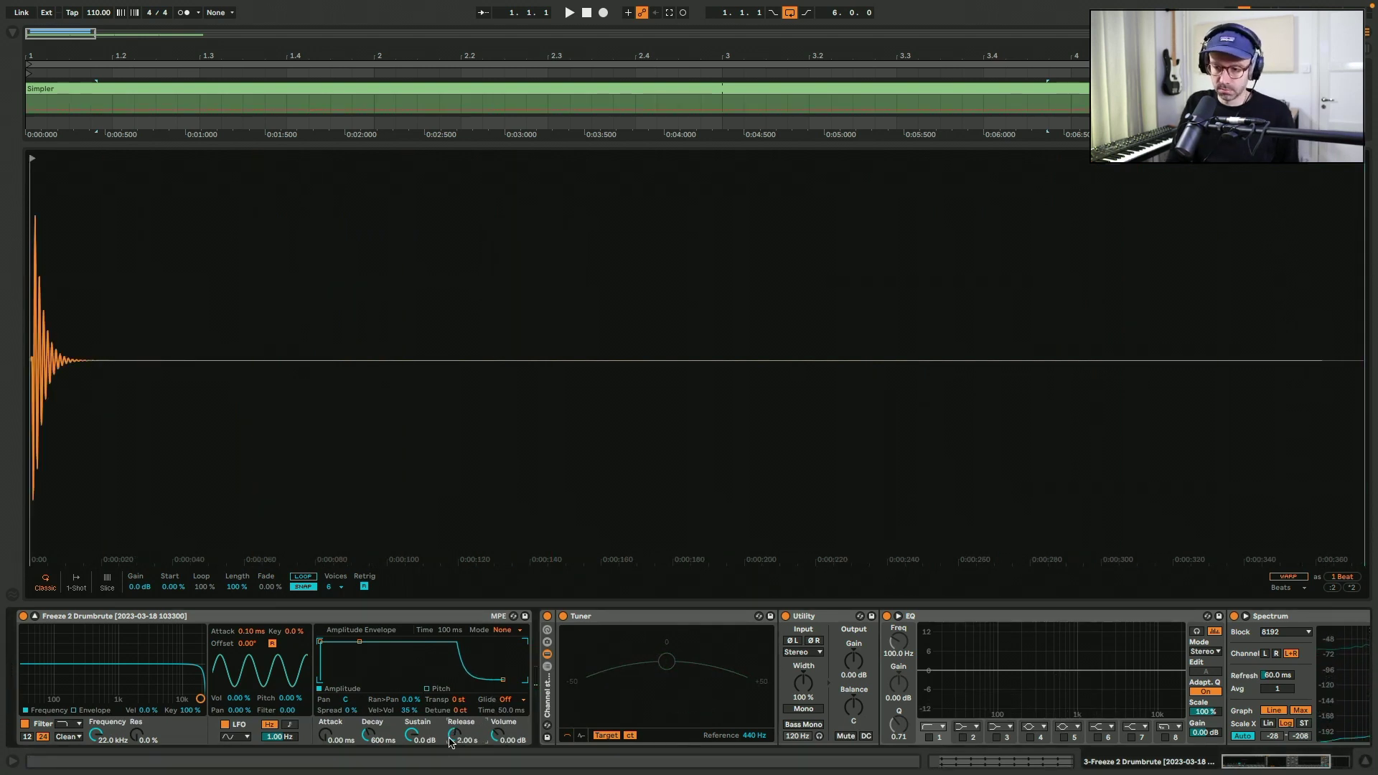
pyautogui.press('a')
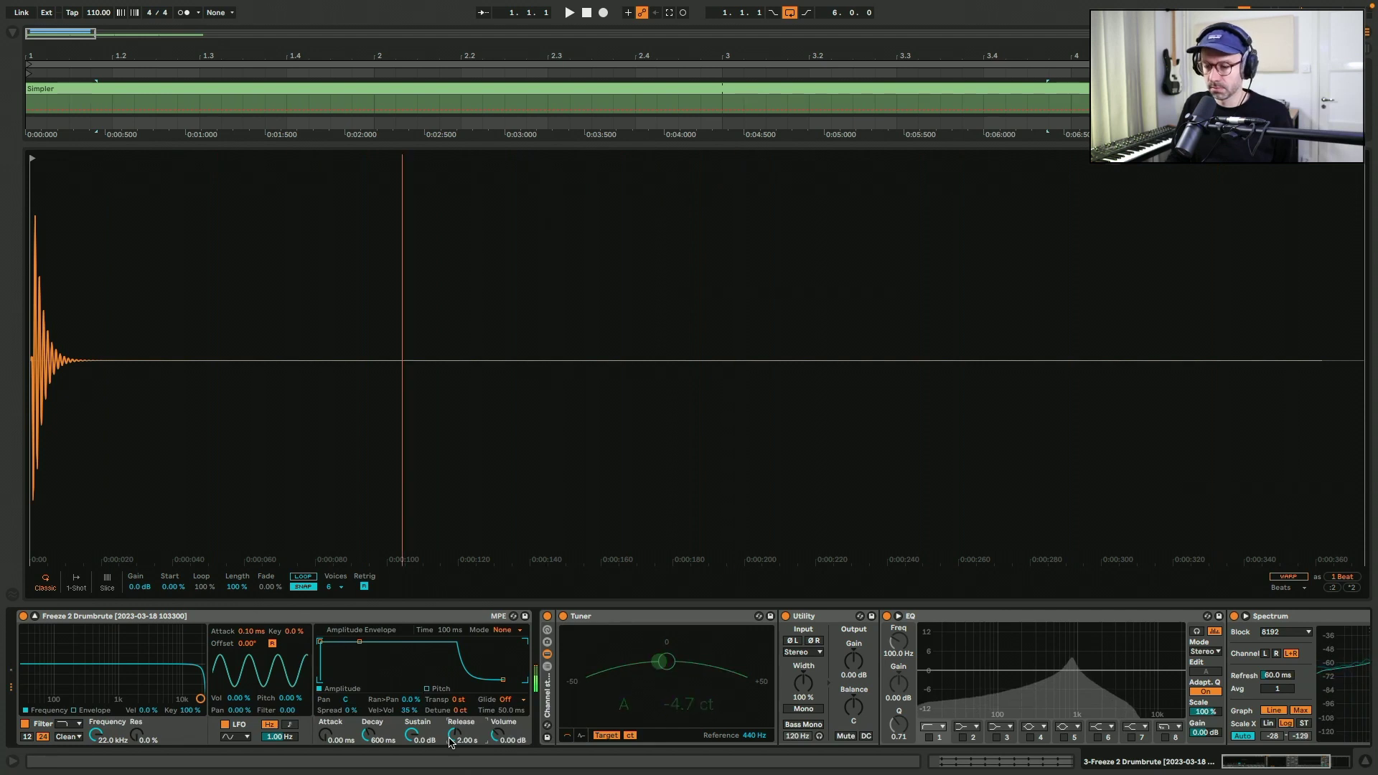
pyautogui.press('a')
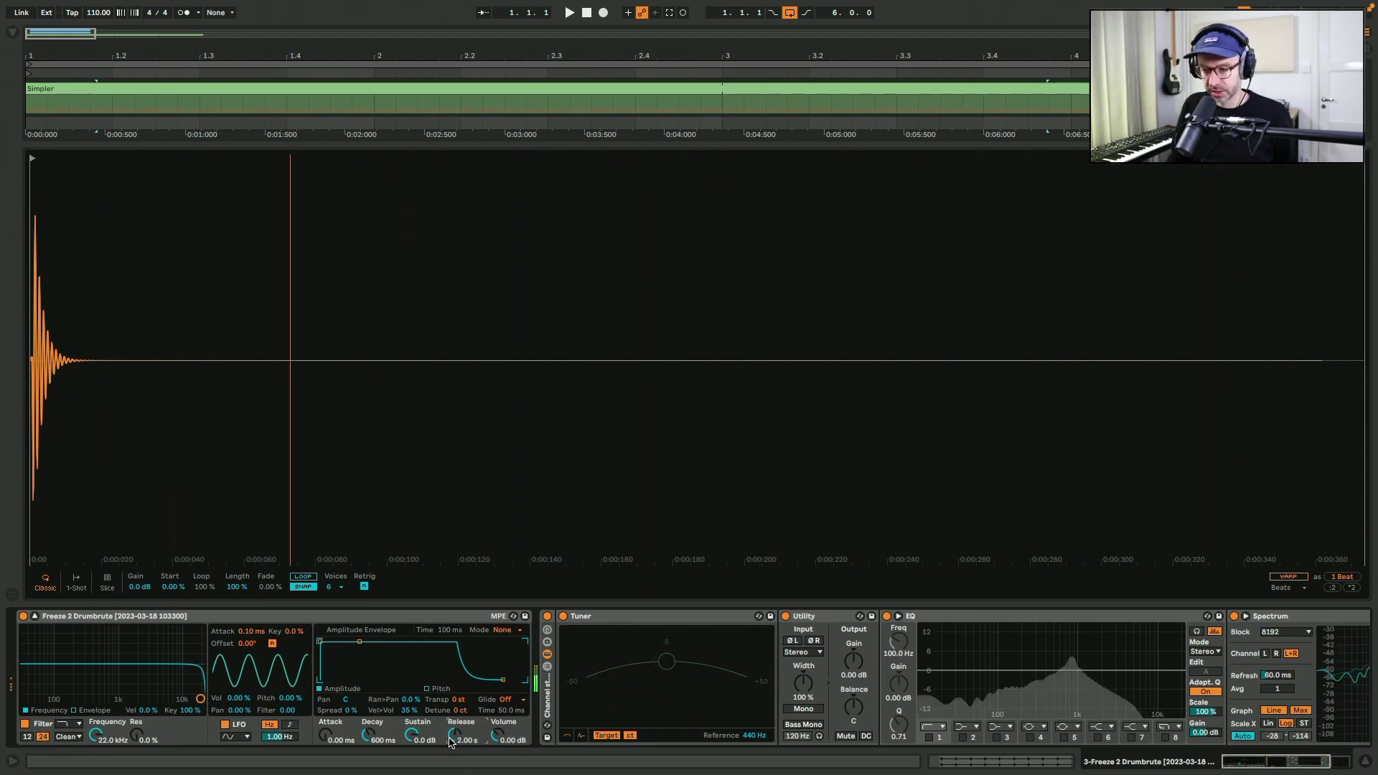
# Transpose the Simpler sample up a few semitones, playing notes to check the tuning.
pyautogui.press('Up')
pyautogui.press('Up')
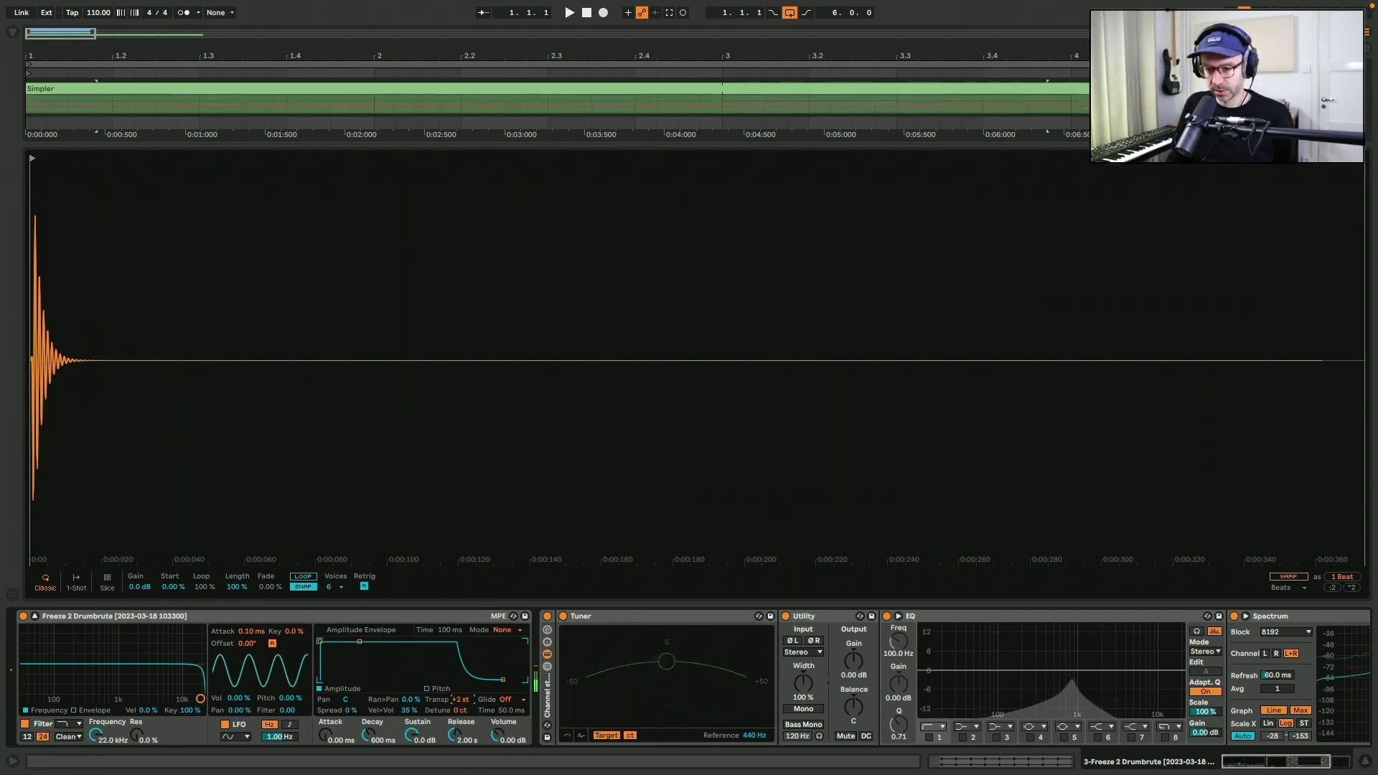
pyautogui.press('a')
pyautogui.press('a')
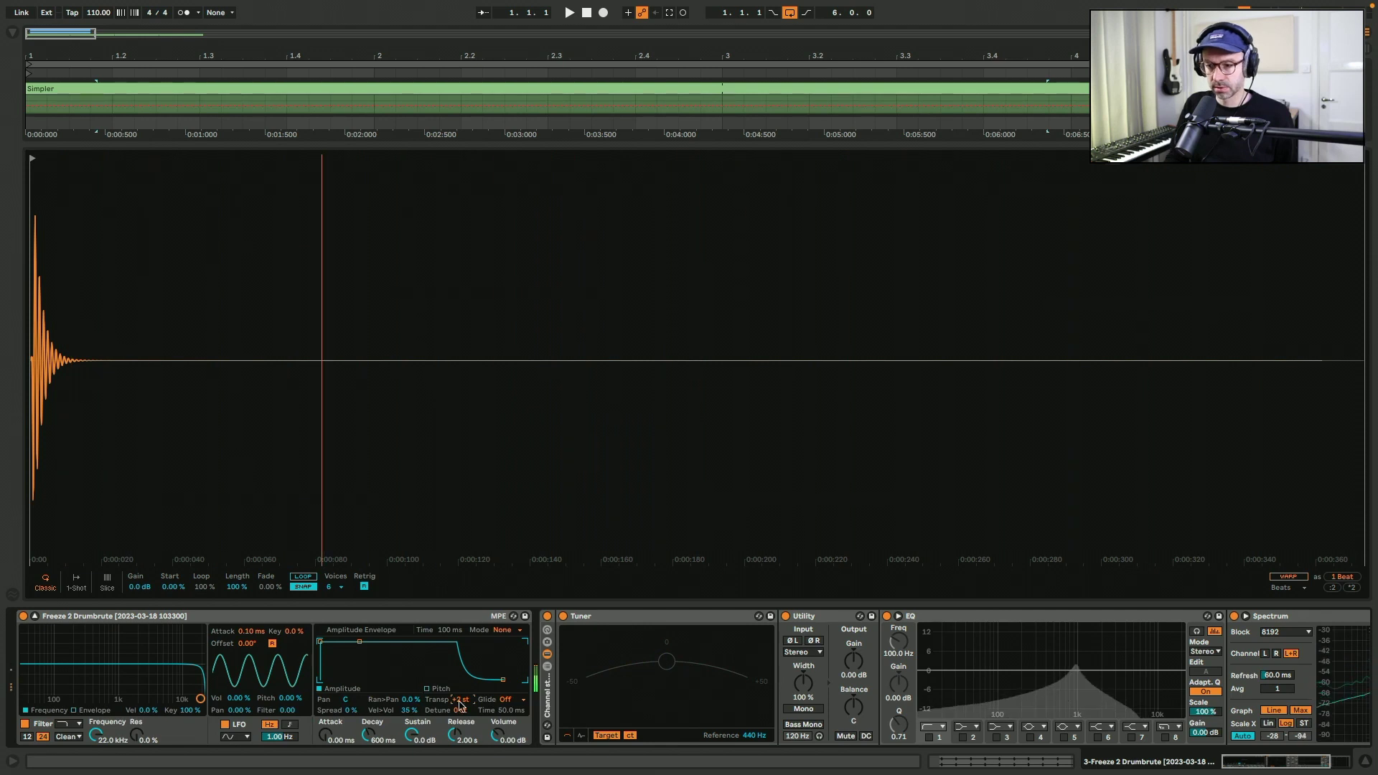
pyautogui.press('a')
pyautogui.press('a')
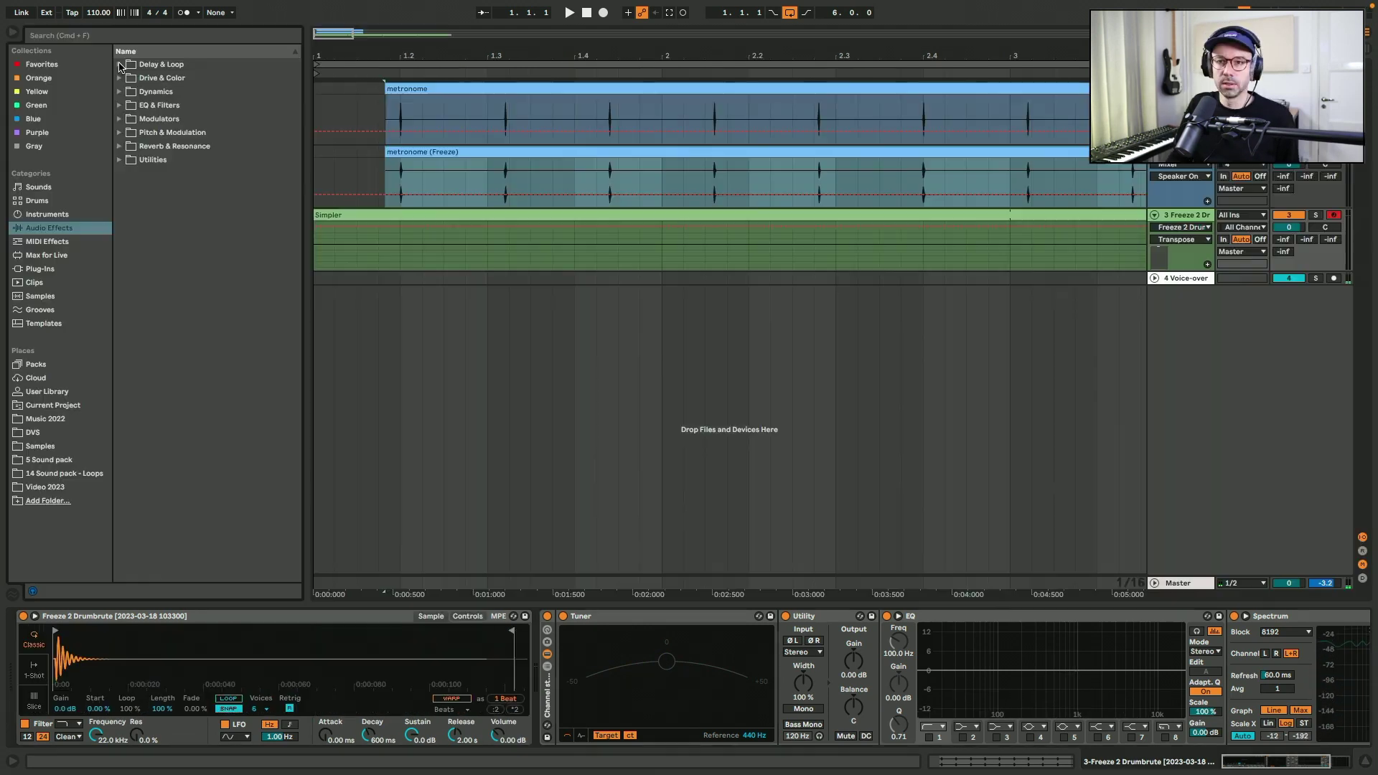
# Add the Delay effect to the Simpler track and ungroup the channel strip rack, with Delay placed before Spectrum.
pyautogui.click(118, 65)
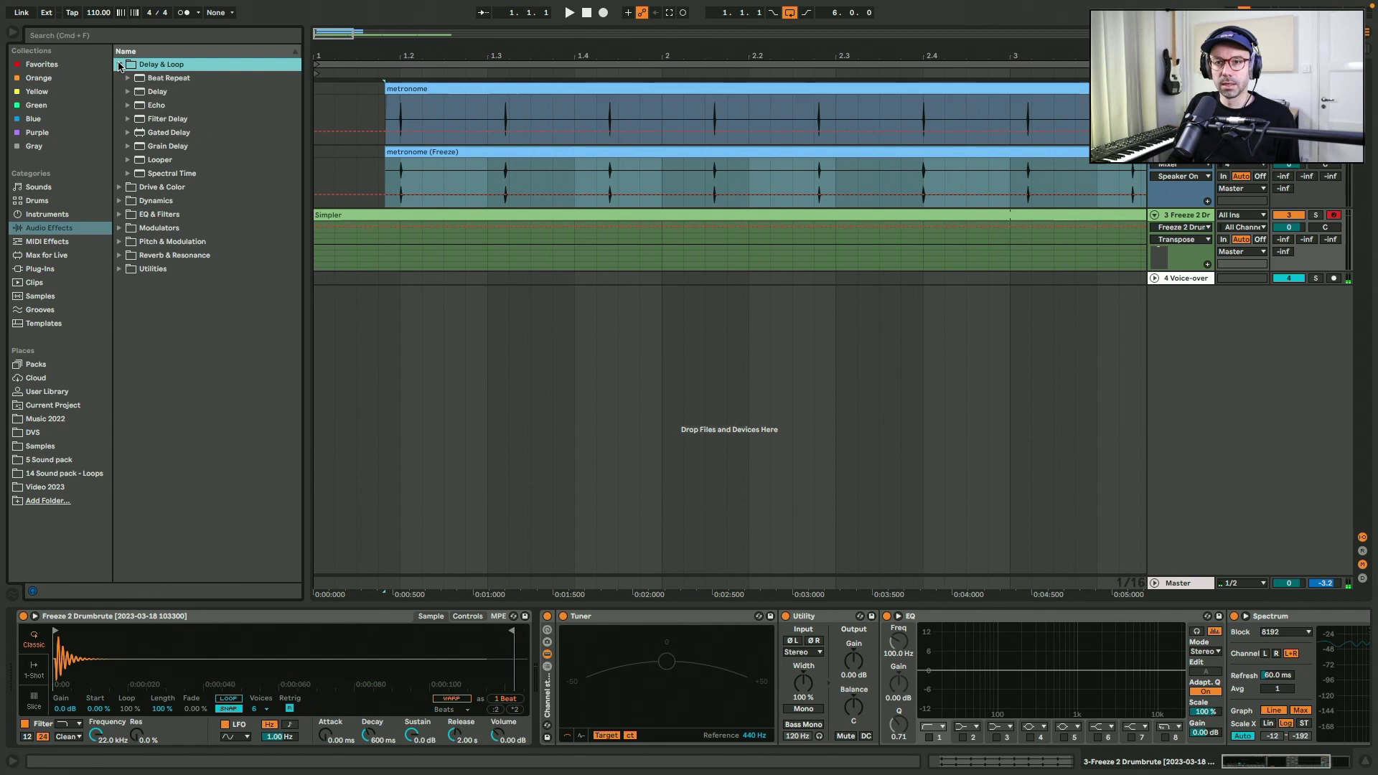
pyautogui.moveTo(154, 92)
pyautogui.mouseDown()
pyautogui.moveTo(993, 655)
pyautogui.moveTo(1146, 643)
pyautogui.mouseUp()
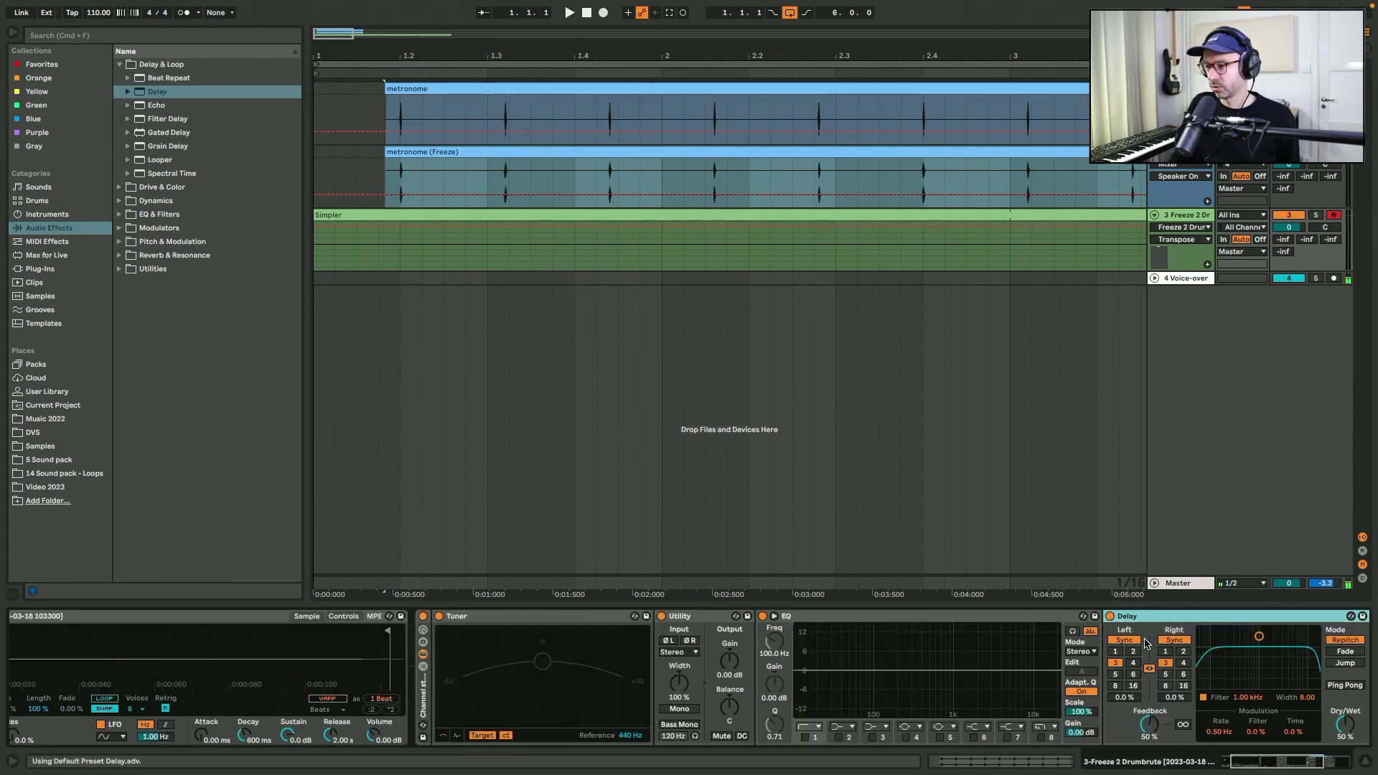
pyautogui.press('super+a')
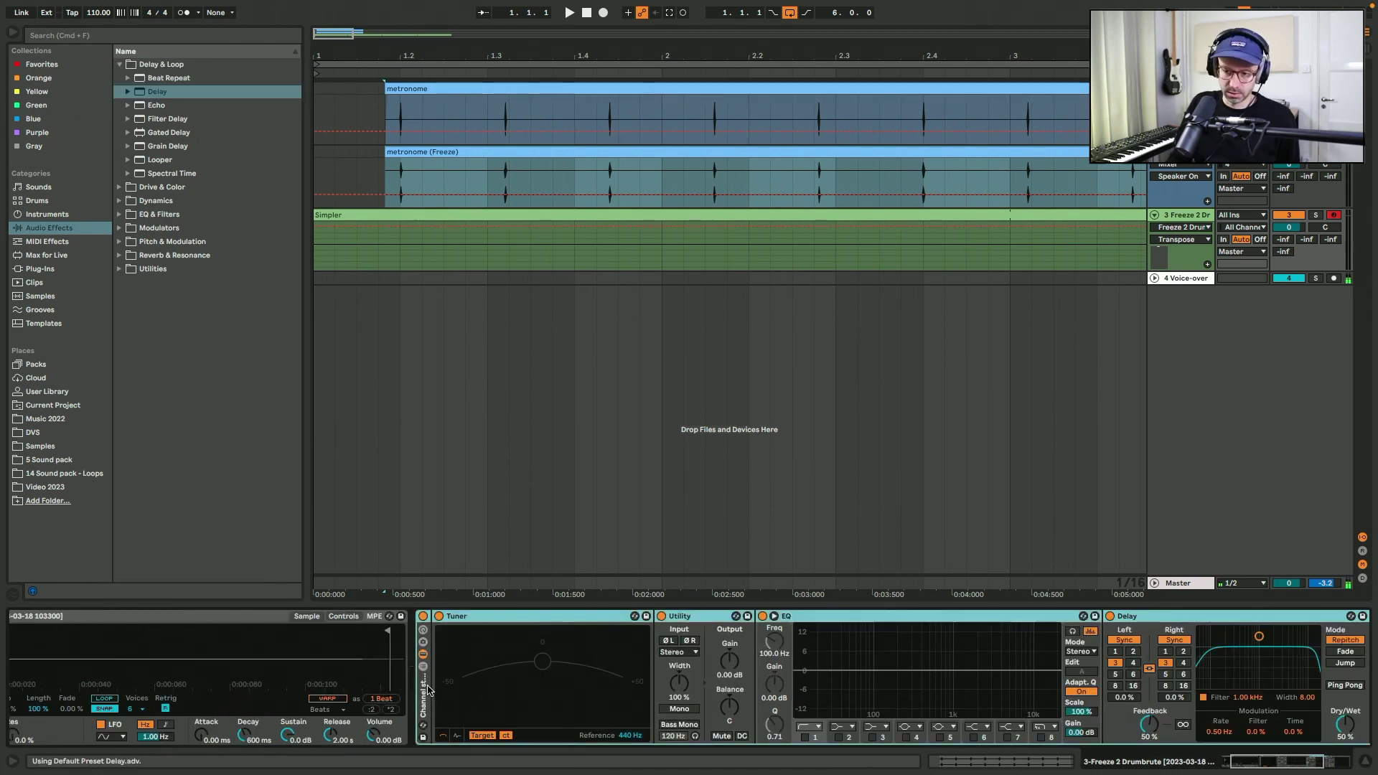
pyautogui.press('super+shift+g')
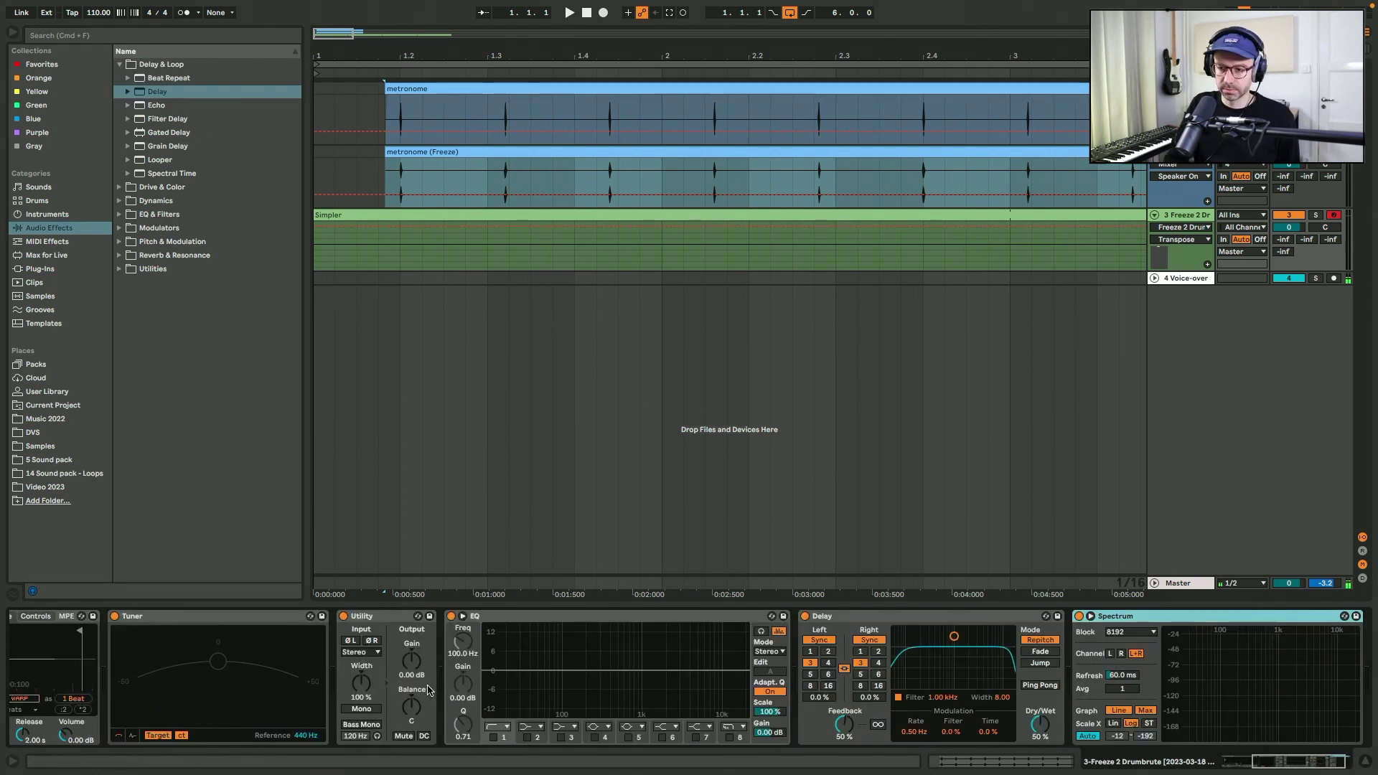
# Set the Delay time to 2 sixteenths and narrow its filter width to 4.68.
pyautogui.click(829, 652)
pyautogui.moveTo(1002, 697); pyautogui.dragTo(1002, 722)
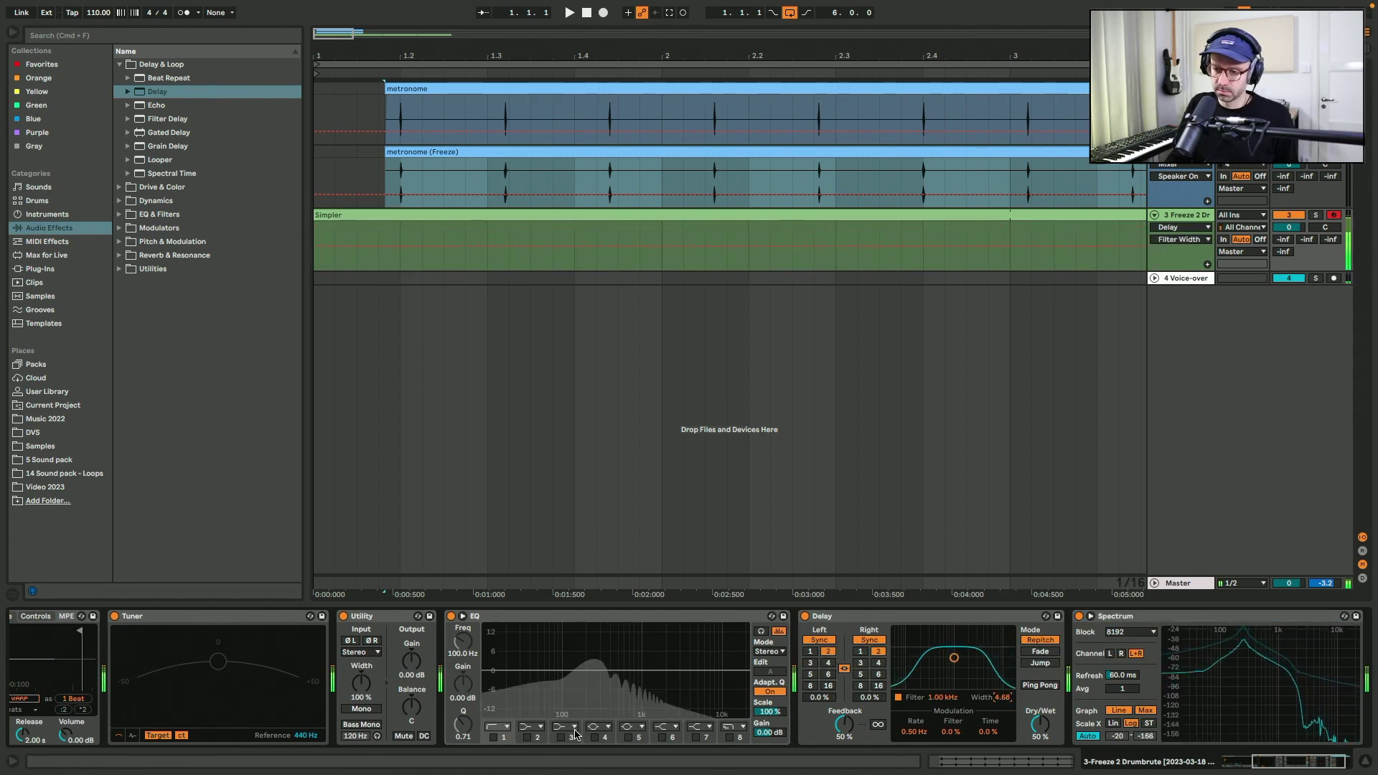
# Set the Utility gain on the Simpler track to 5 dB and reselect the Simpler clip.
pyautogui.click(399, 583)
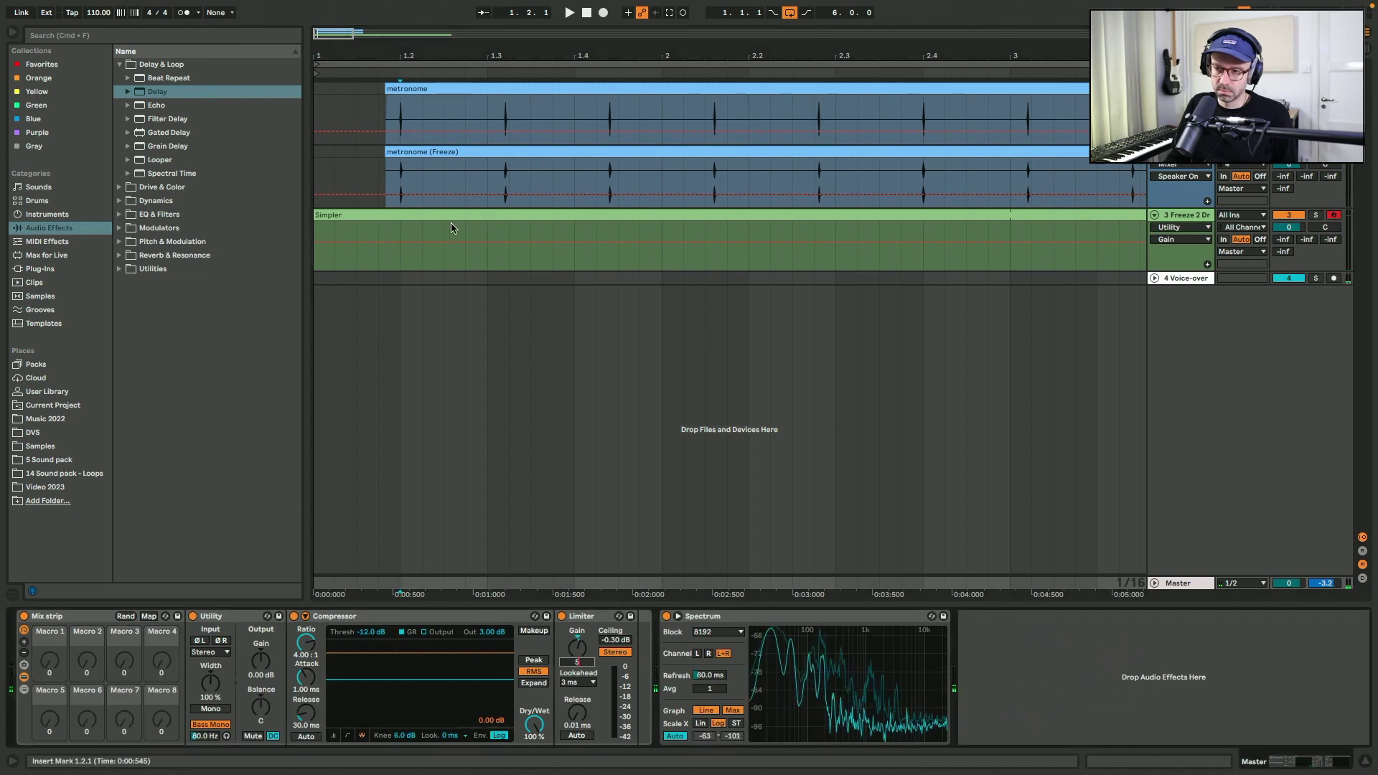
pyautogui.click(431, 175)
pyautogui.click(355, 214)
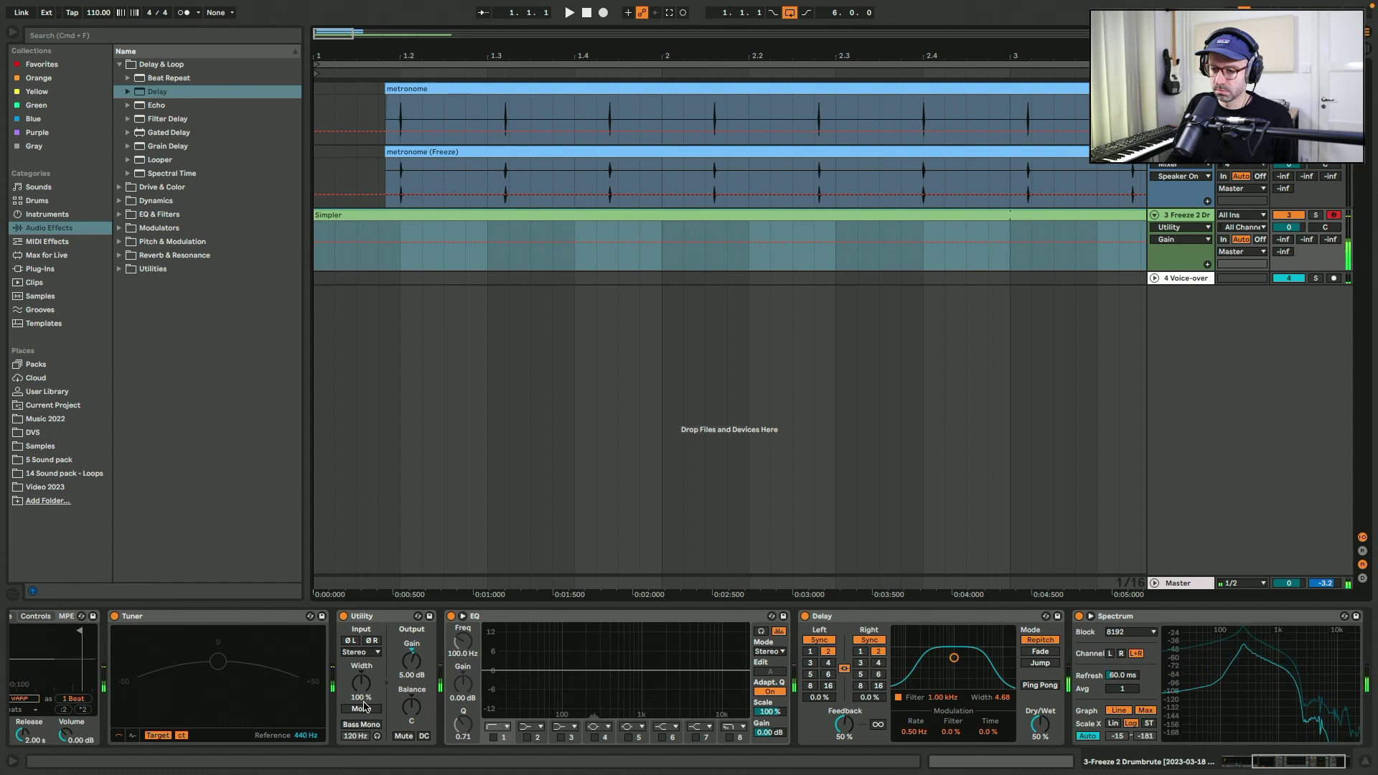
# Offset the Delay's right channel by 3.0% and set its filter to 2.61 kHz with a width of 2.23.
pyautogui.click(868, 697)
pyautogui.moveTo(868, 697); pyautogui.dragTo(869, 686)
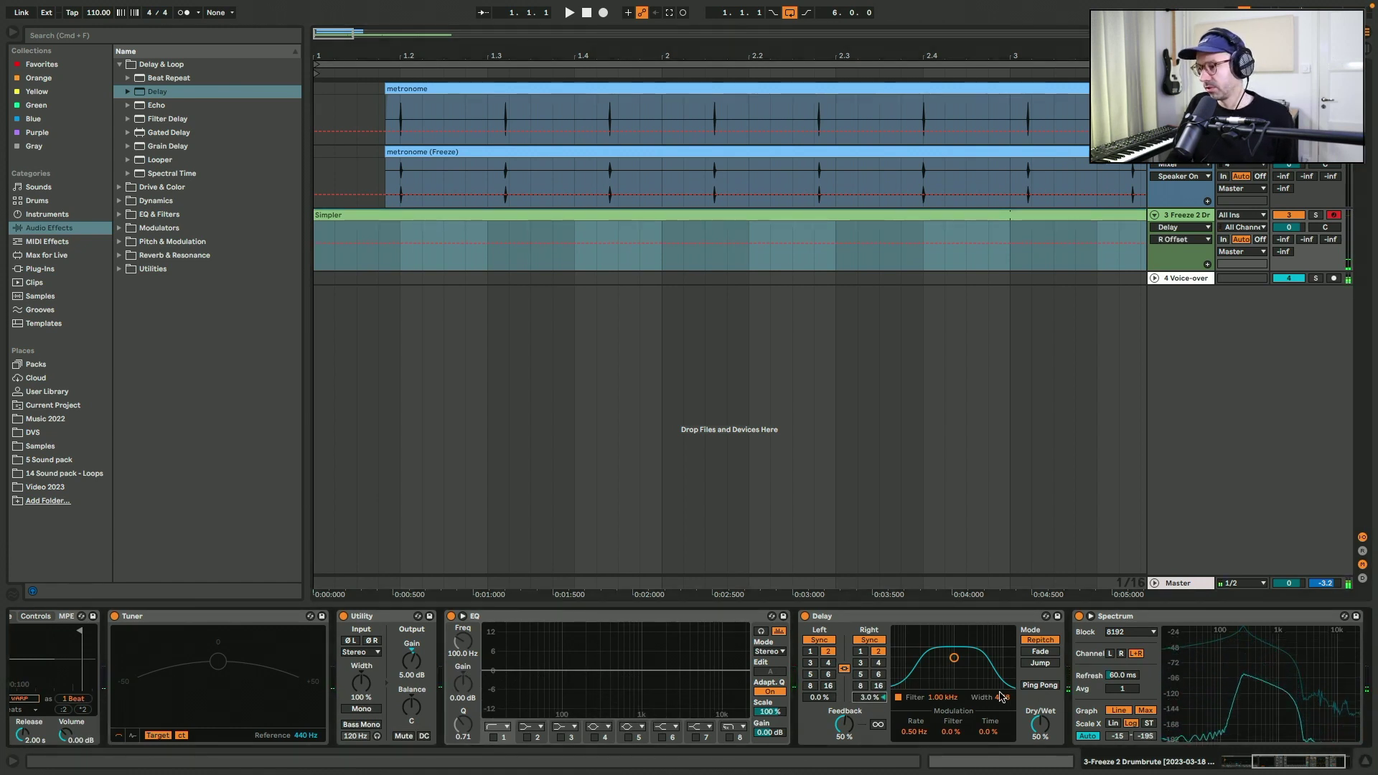
pyautogui.moveTo(1001, 697); pyautogui.dragTo(1001, 710)
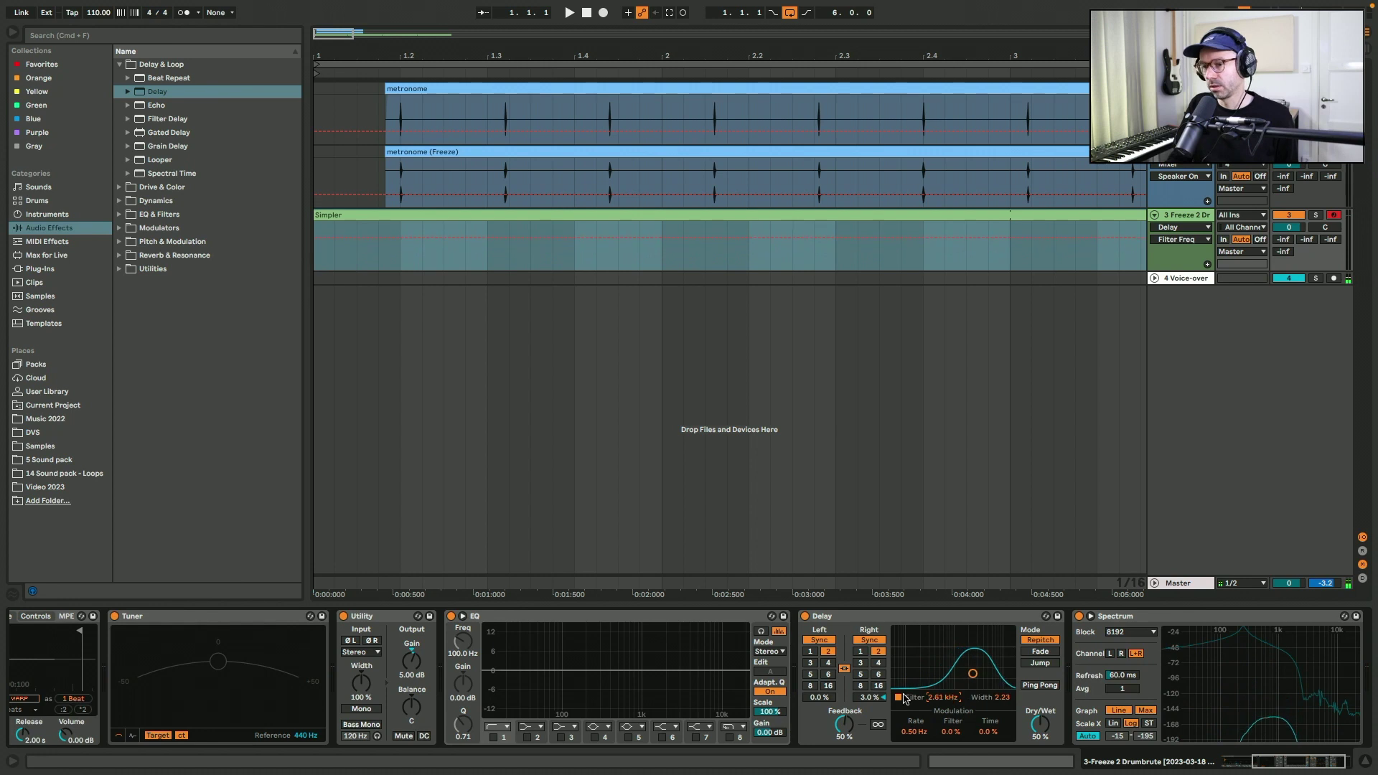
# Raise the Simpler's sample gain to 5 dB and add the Reverb effect directly after Delay.
pyautogui.hscroll(-5, 925, 619)
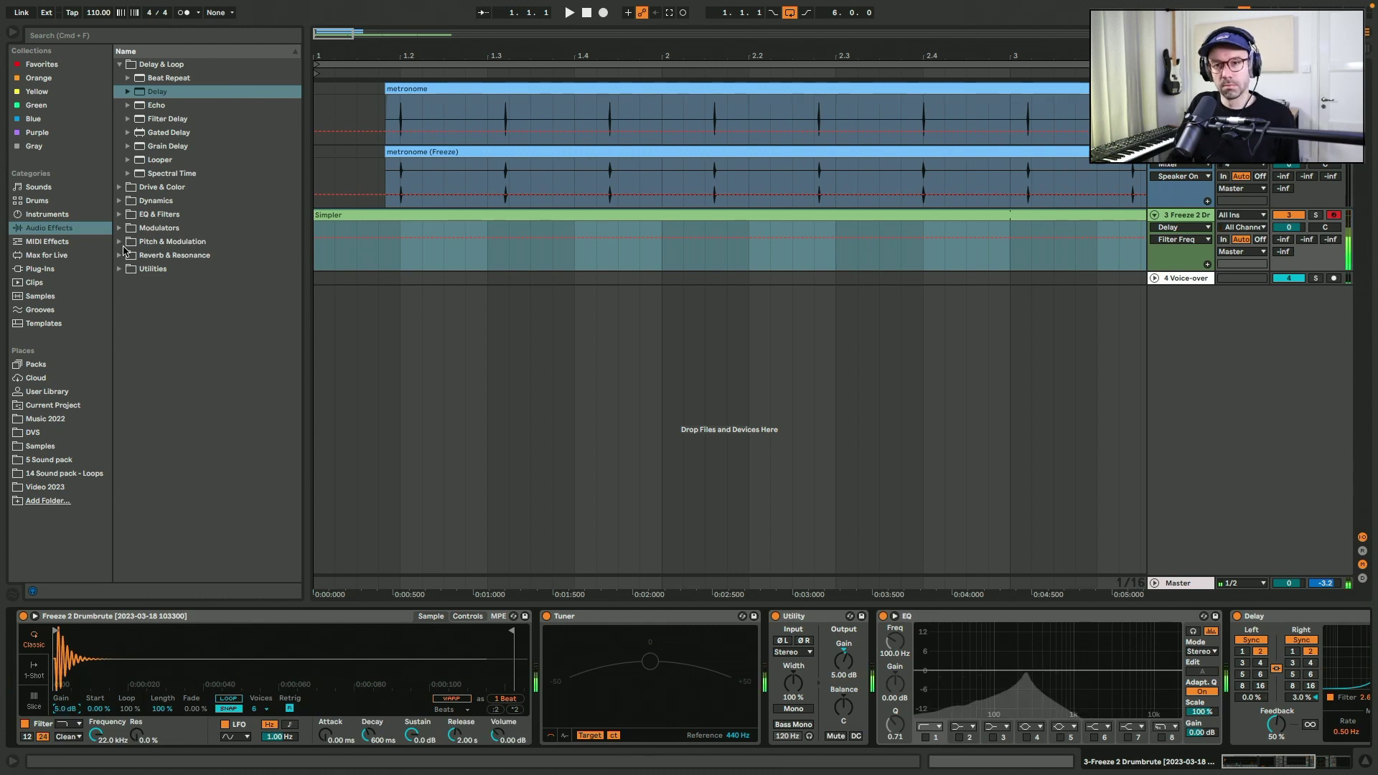
pyautogui.click(172, 254)
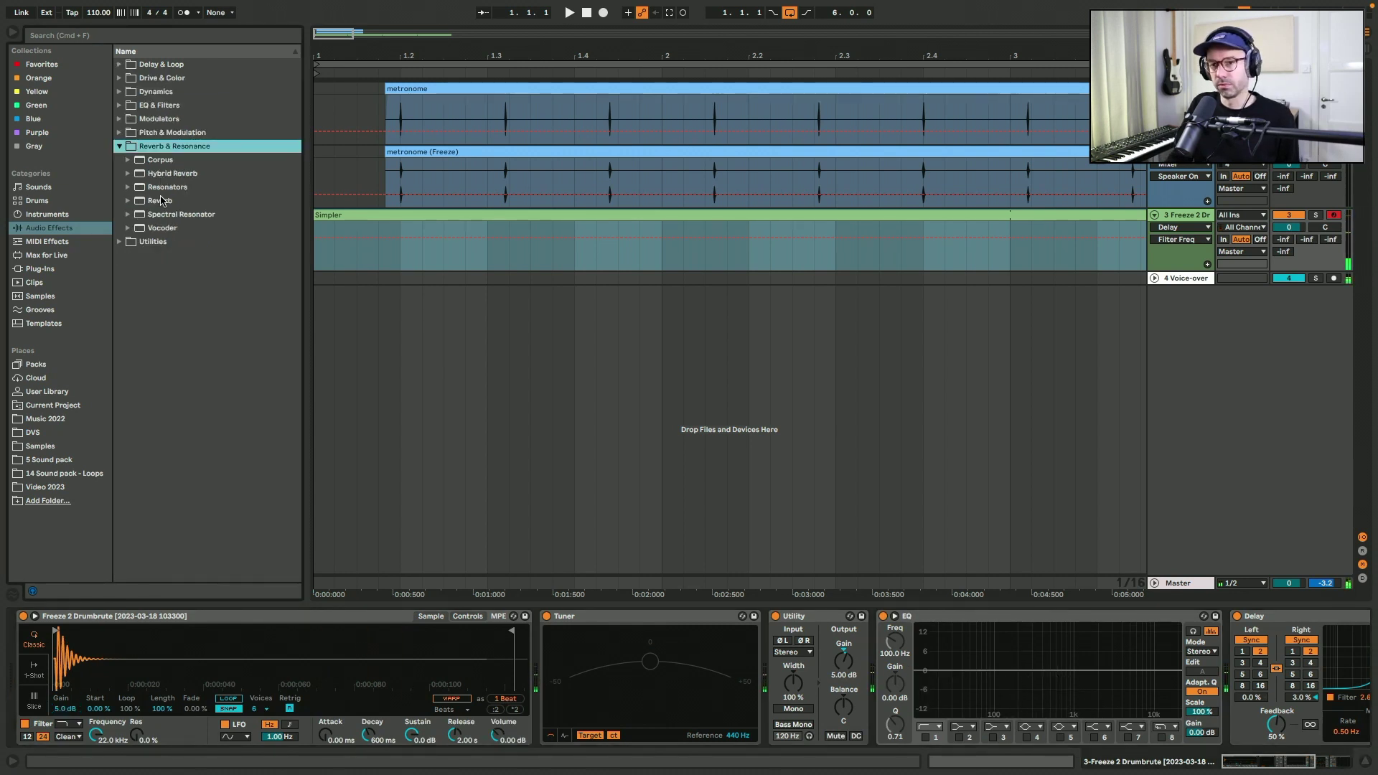
pyautogui.click(161, 201)
pyautogui.hscroll(5, 1283, 646)
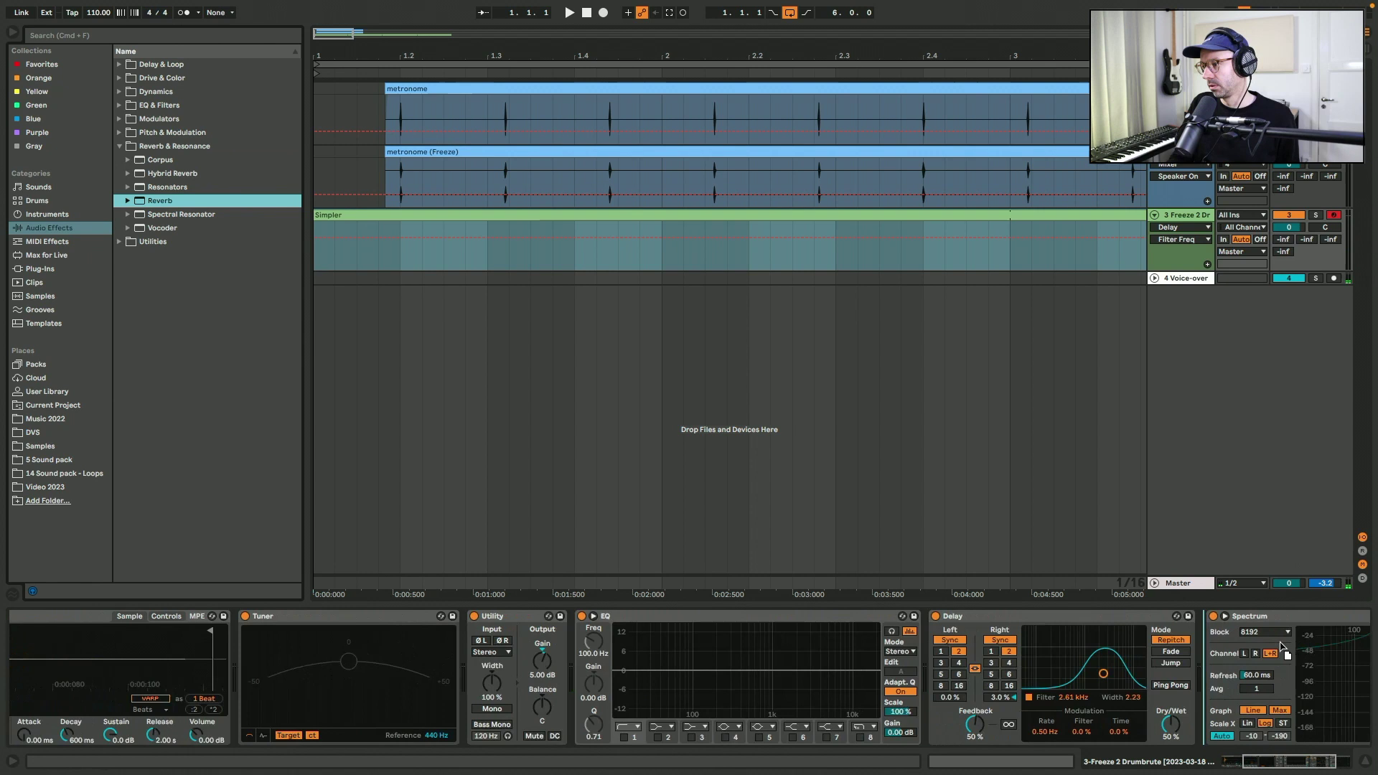
pyautogui.press('Return')
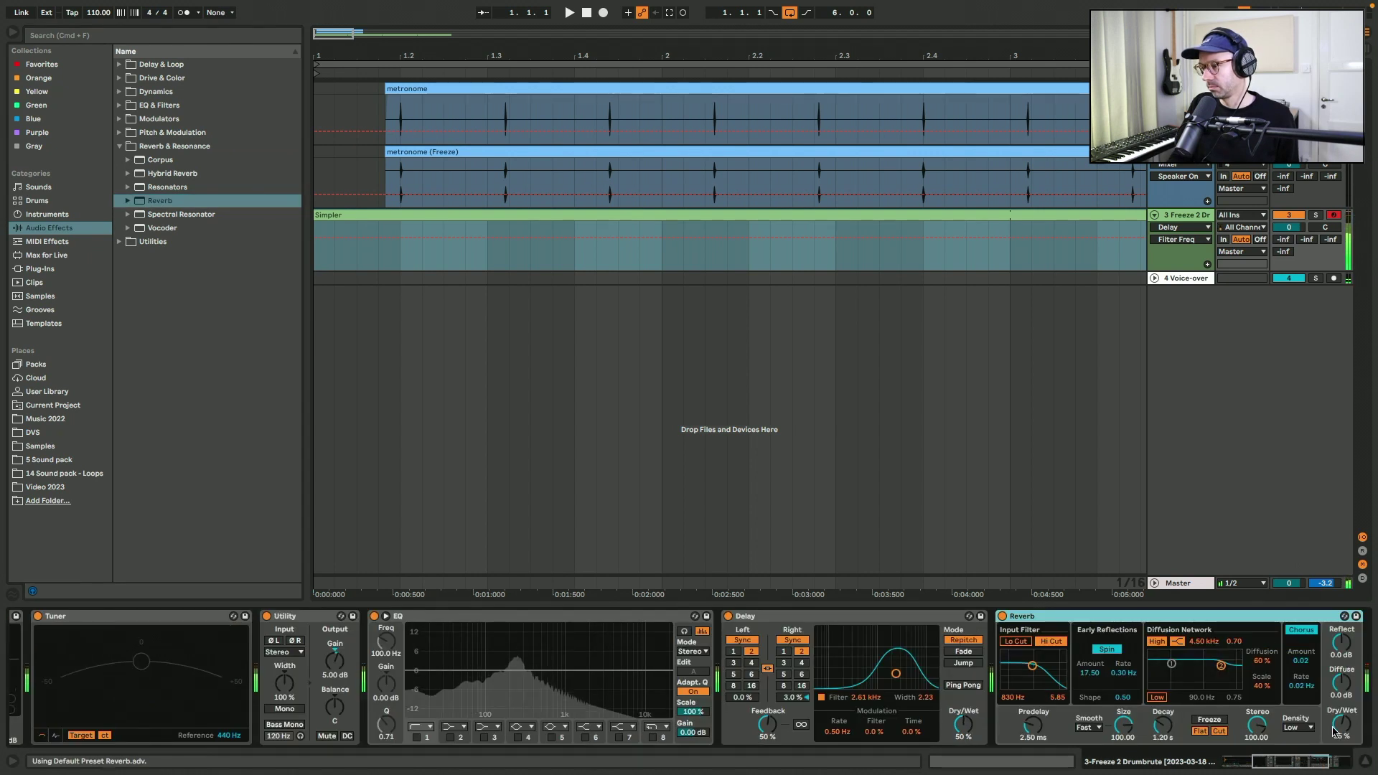
# Bypass the Reverb and collapse its device in the Simpler track's chain.
pyautogui.click(1003, 616)
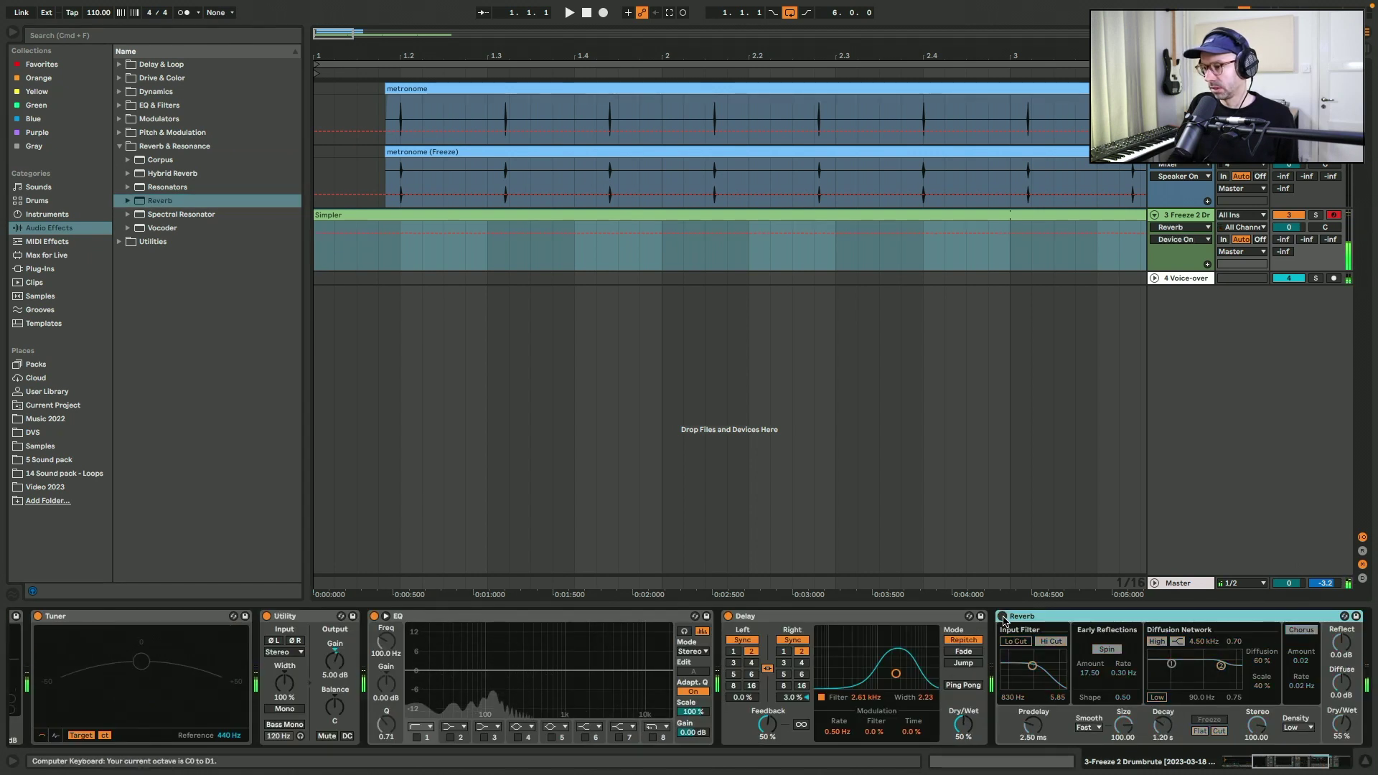
pyautogui.doubleClick(1019, 616)
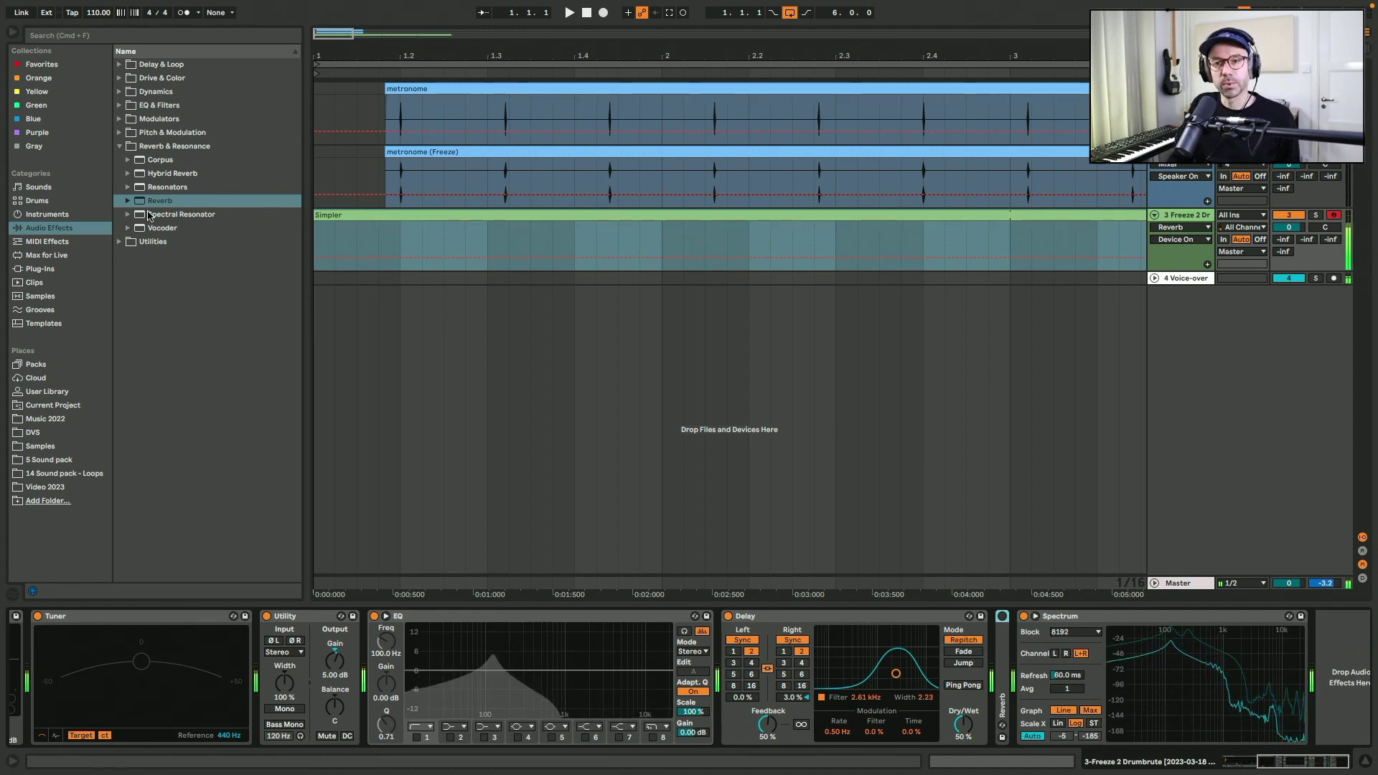
# Add a Pedal effect between Utility and EQ, set it to OD mode and its Dry/Wet to 78%.
pyautogui.click(119, 91)
pyautogui.click(120, 78)
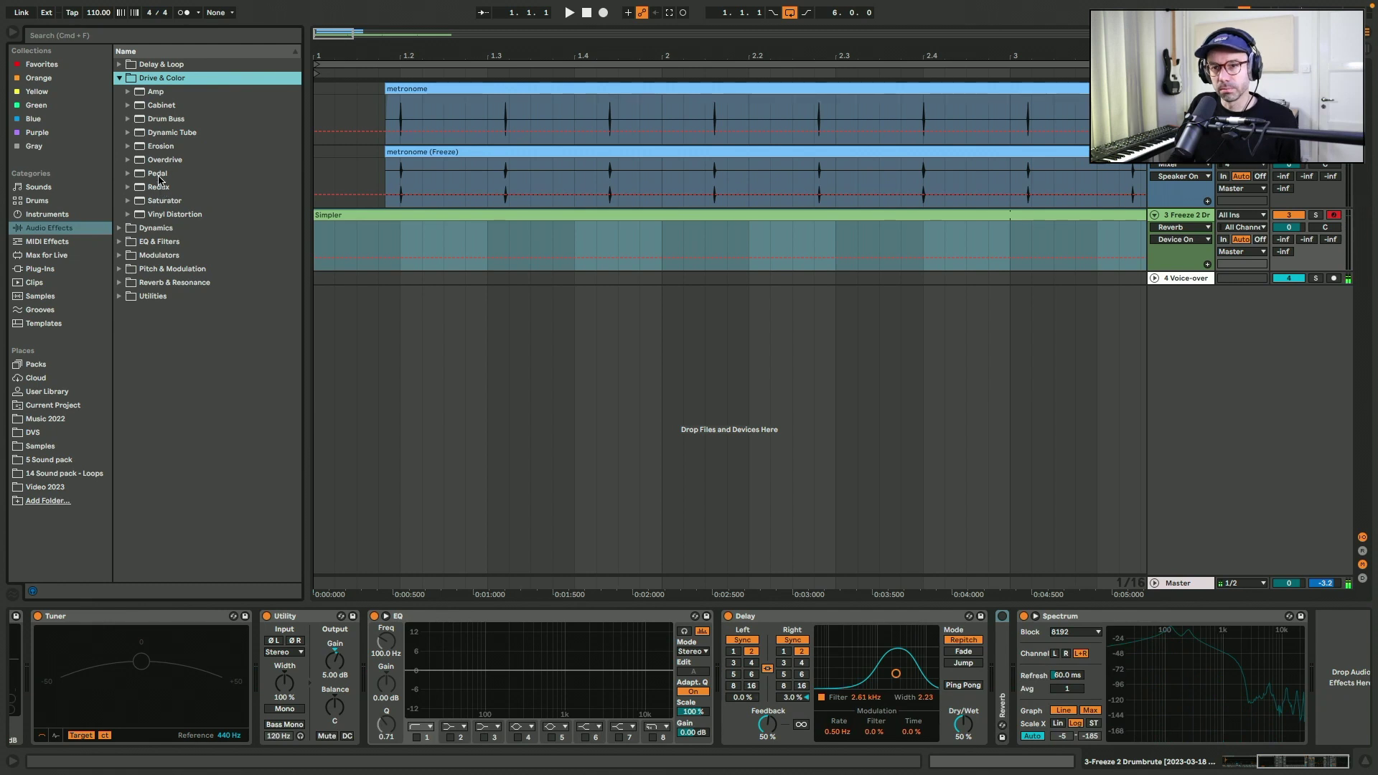
pyautogui.moveTo(158, 178); pyautogui.dragTo(402, 640)
pyautogui.click(447, 667)
pyautogui.click(386, 667)
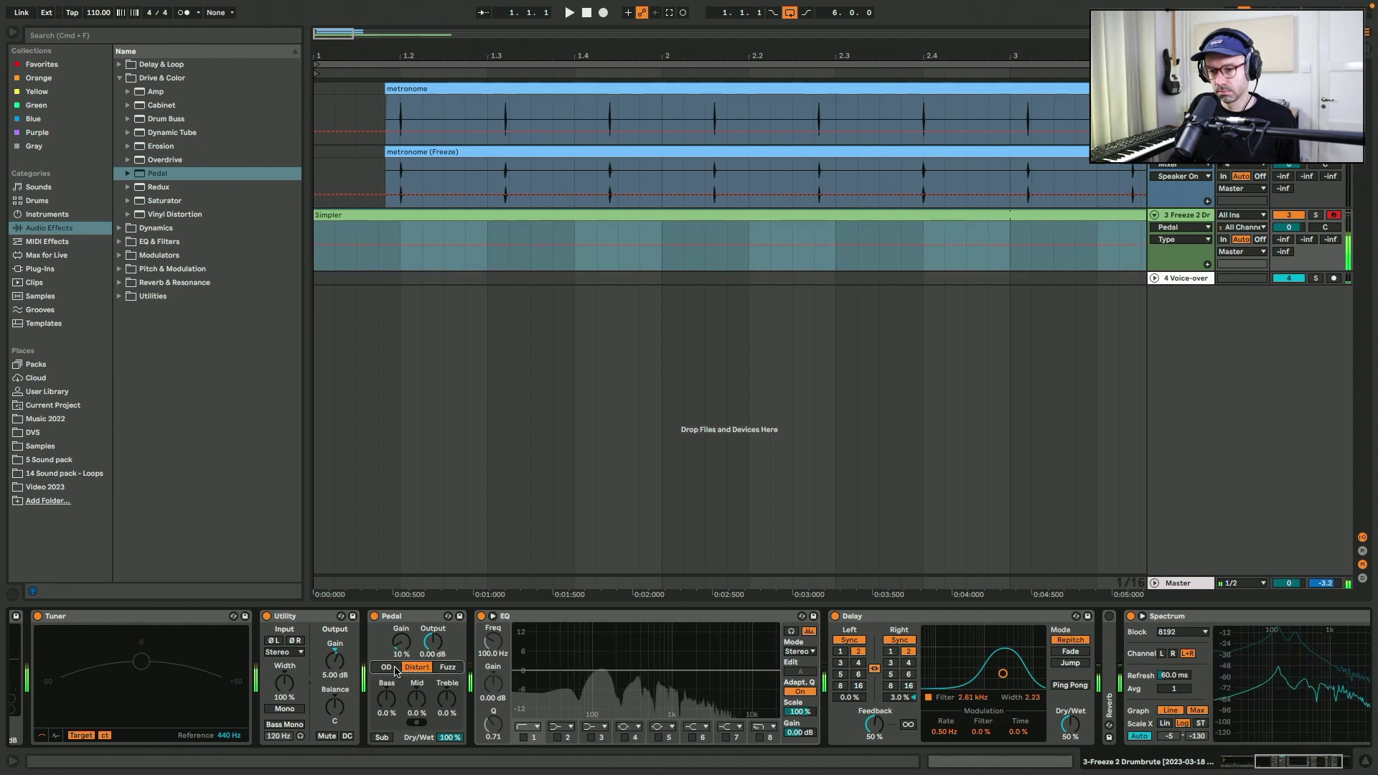
pyautogui.moveTo(450, 737); pyautogui.dragTo(450, 753)
# Shape Simpler's volume envelope with sustain at -inf dB, decay at 900 ms and release at 500 ms.
pyautogui.hscroll(-5, 449, 740)
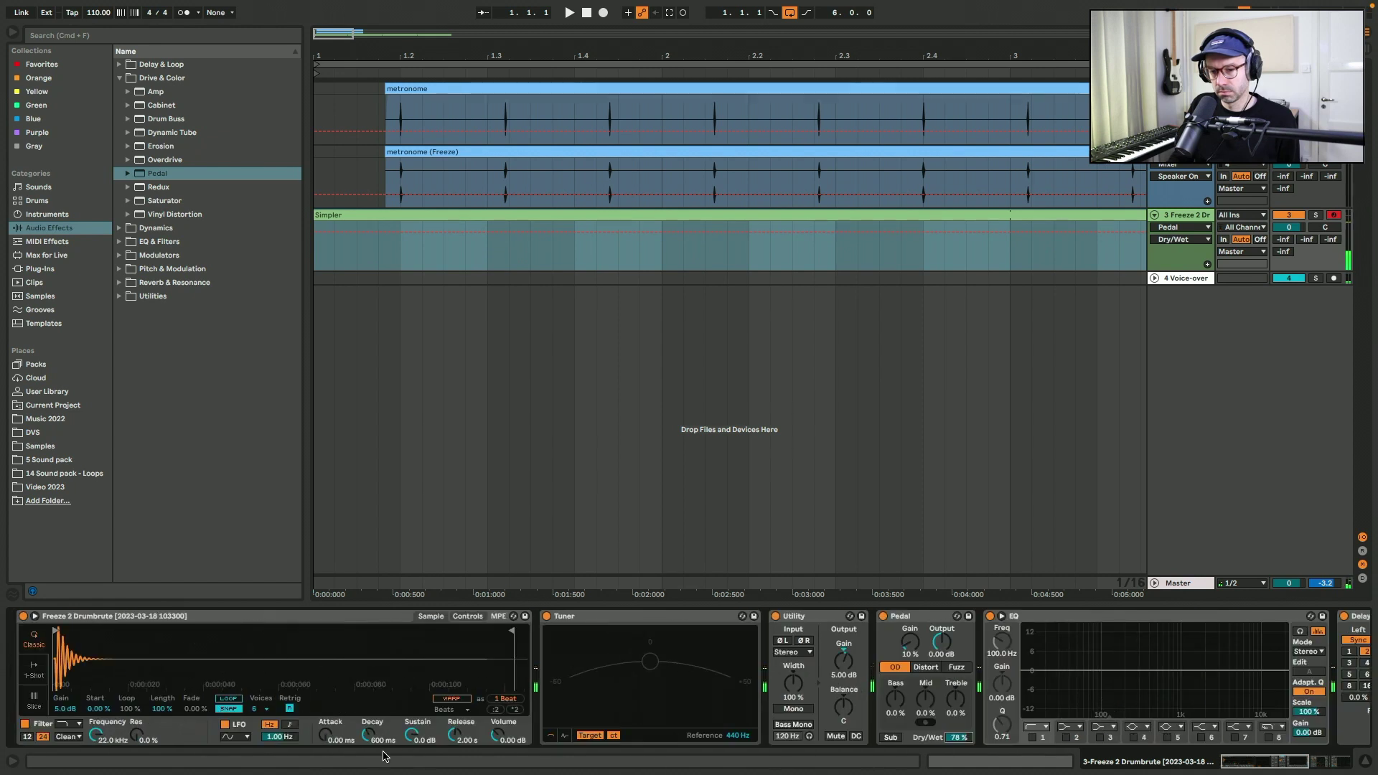
pyautogui.click(455, 739)
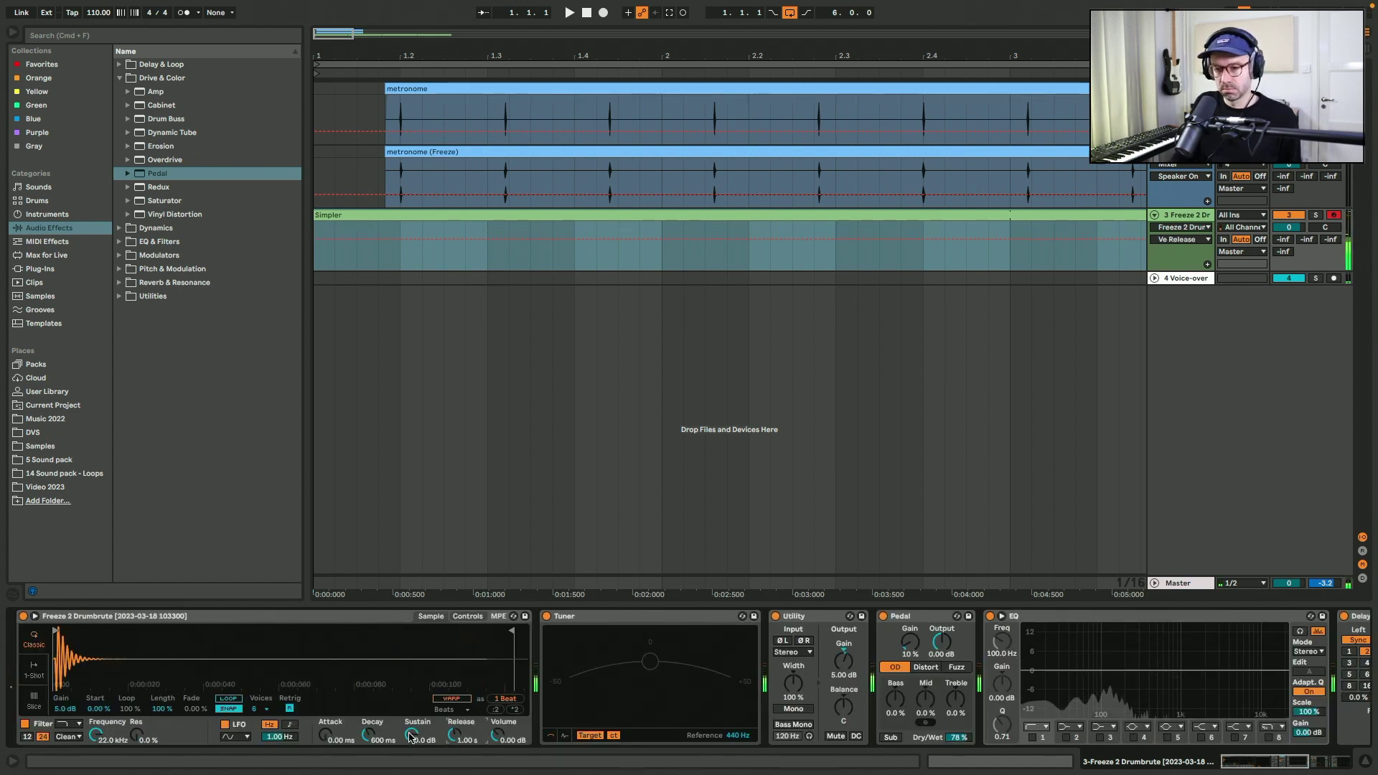
pyautogui.moveTo(411, 738); pyautogui.dragTo(410, 750)
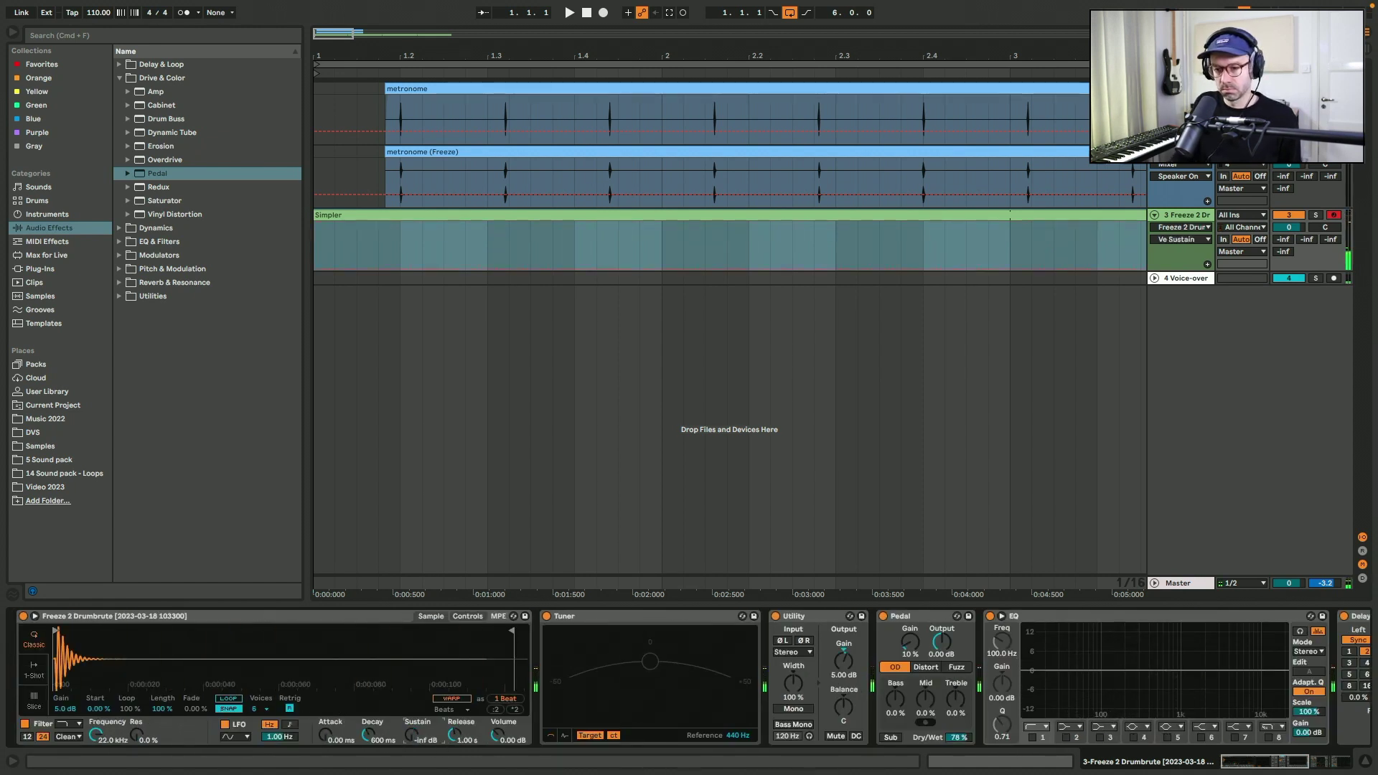
pyautogui.click(379, 740)
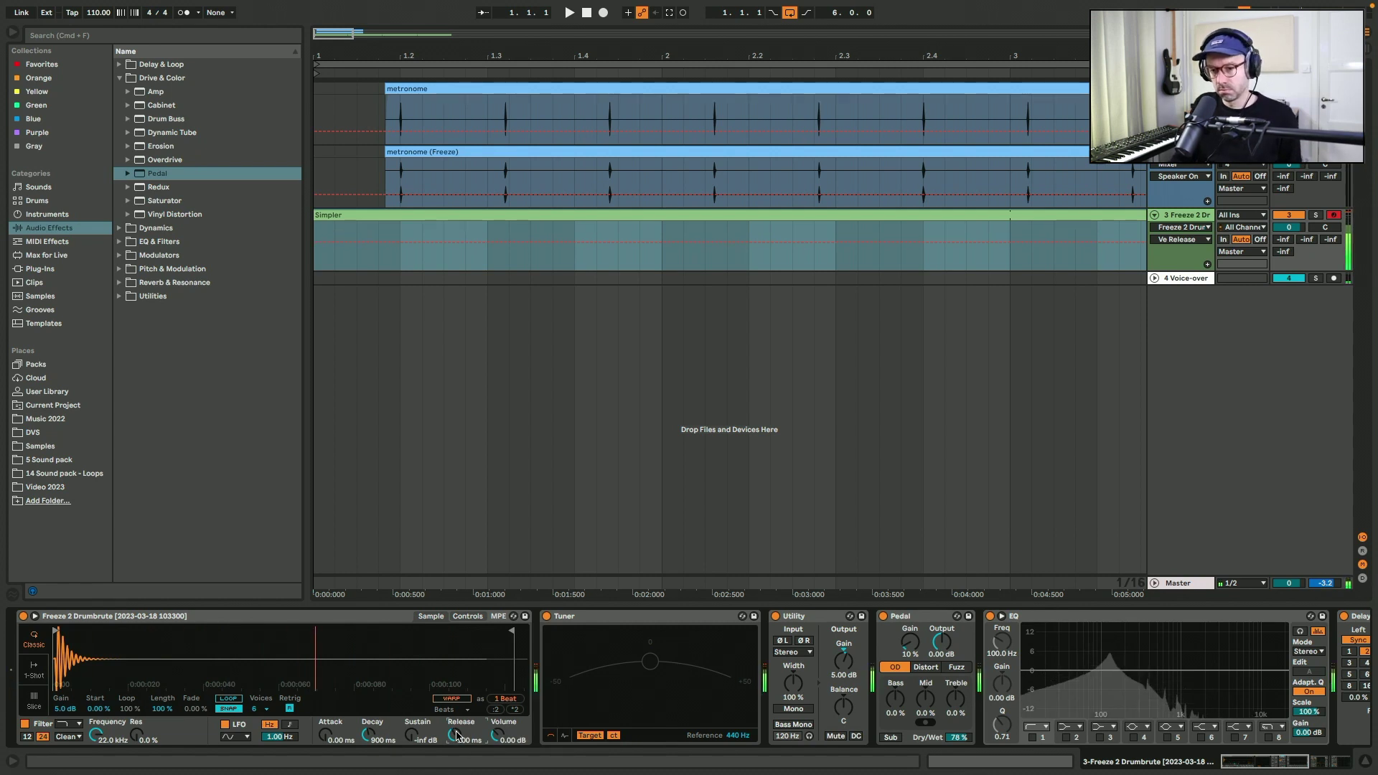
# Collapse the EQ and add Erosion after Delay in Noise mode, with frequency 4.60 kHz and amount 36.4.
pyautogui.hscroll(3, 1063, 711)
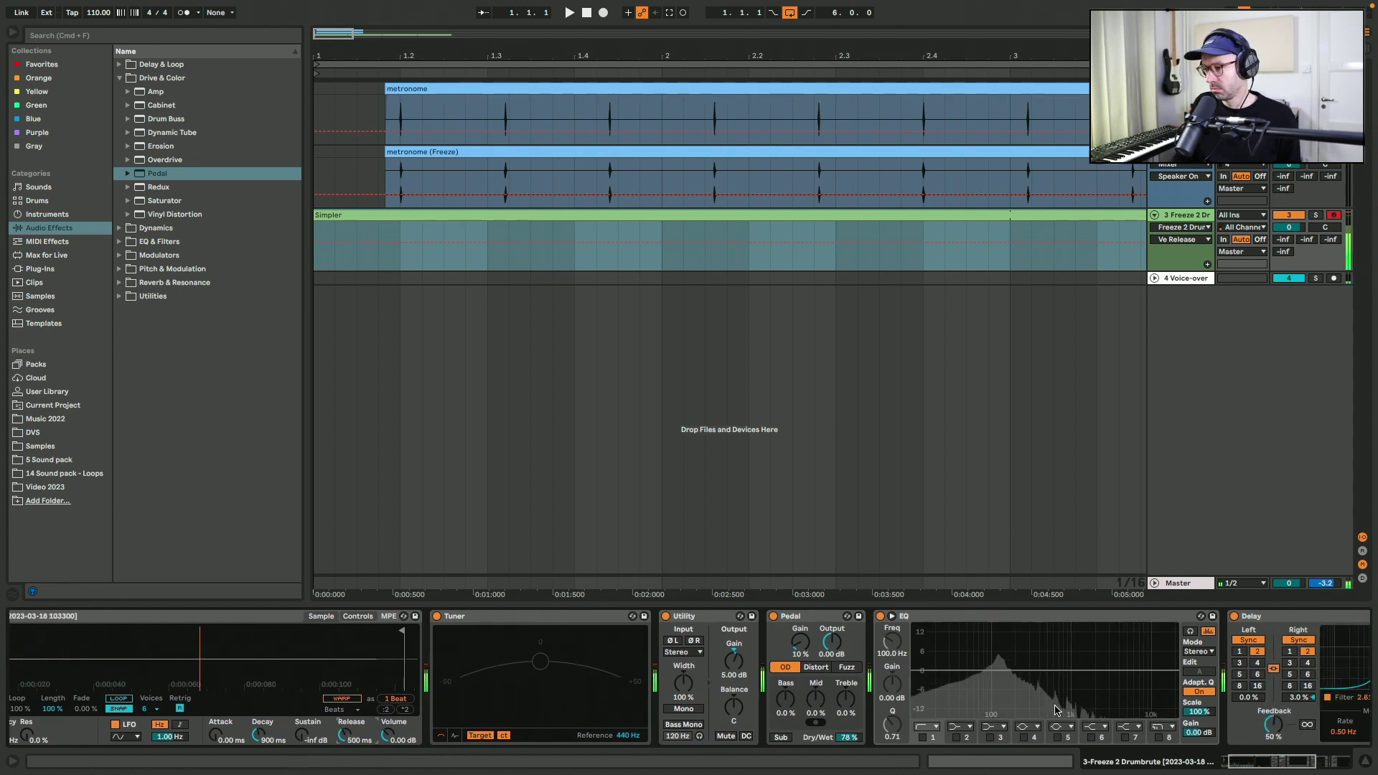
pyautogui.doubleClick(955, 618)
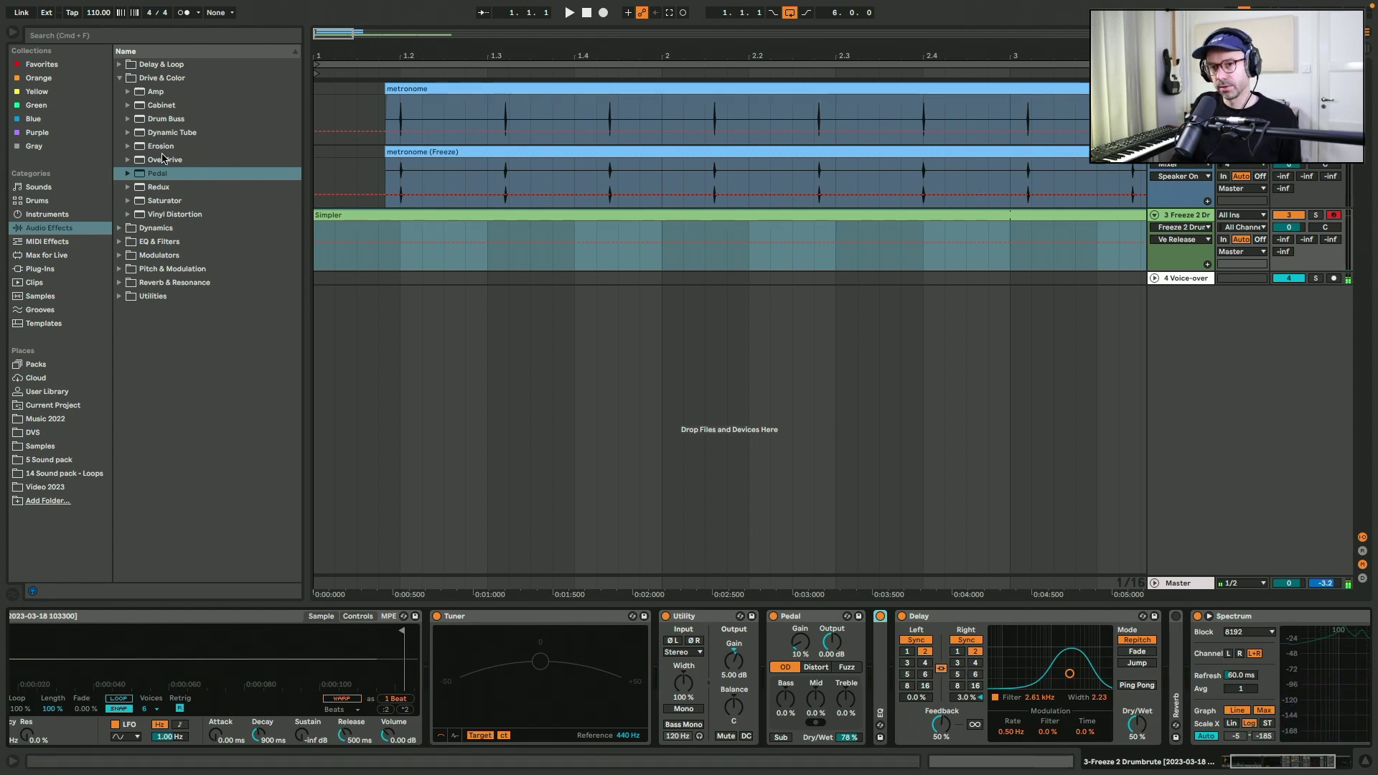
pyautogui.moveTo(162, 147); pyautogui.dragTo(1164, 624)
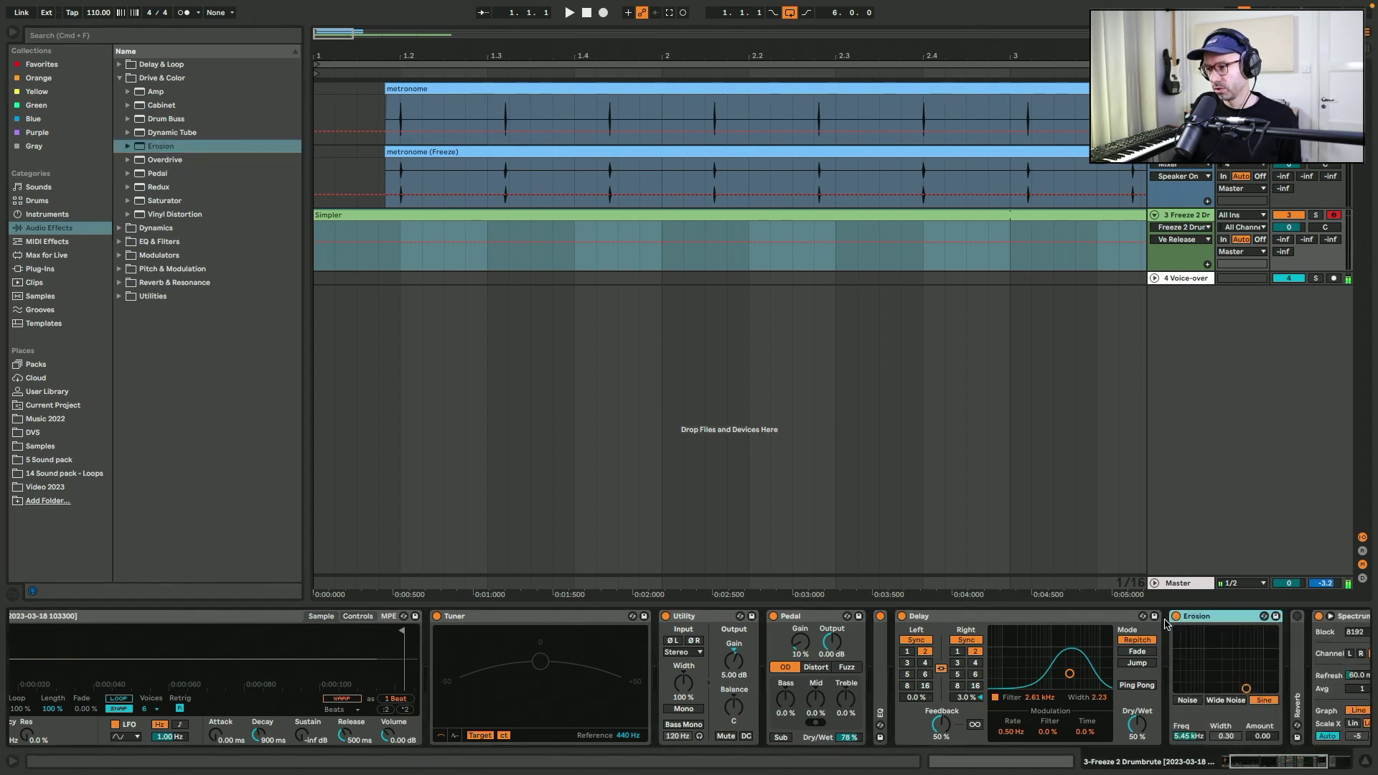
pyautogui.click(1189, 699)
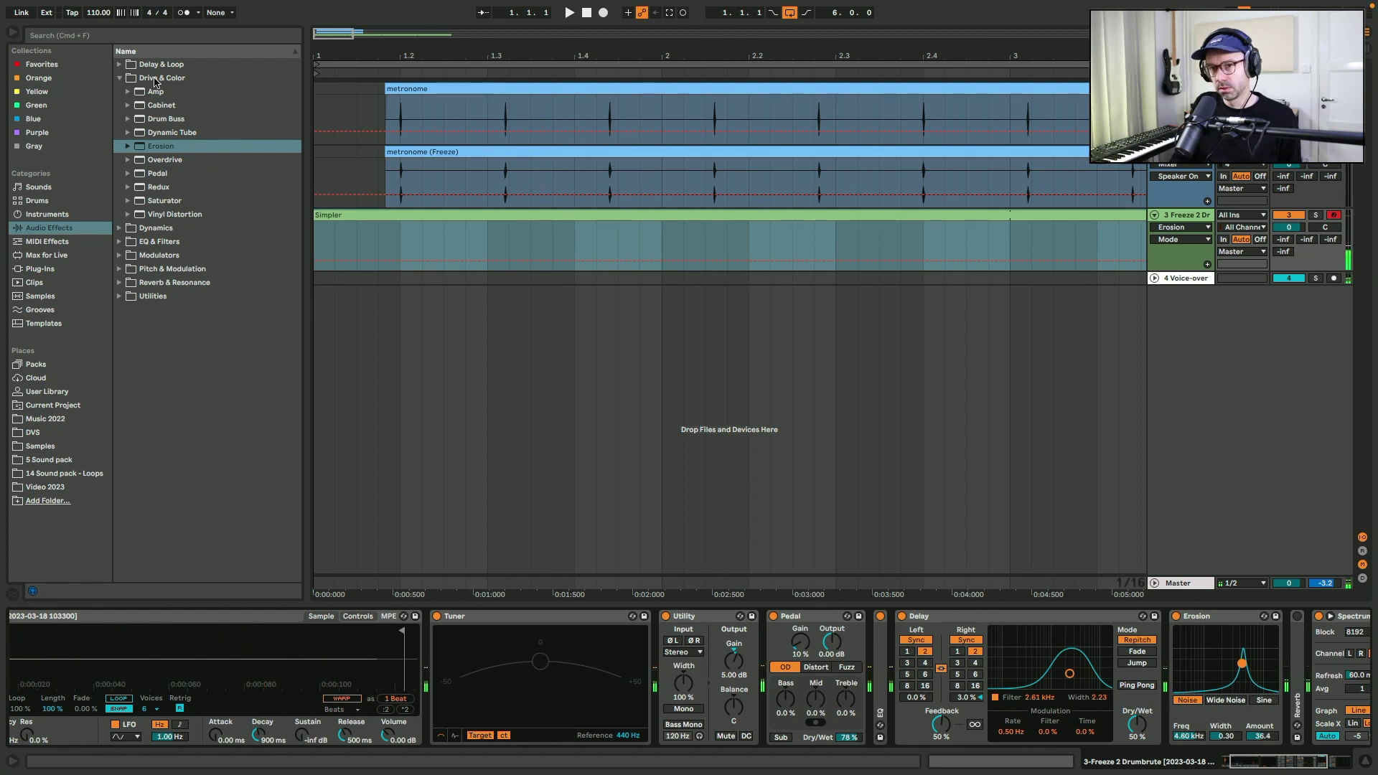
# Add a second Delay effect between Erosion and the collapsed Reverb.
pyautogui.click(120, 63)
pyautogui.click(162, 91)
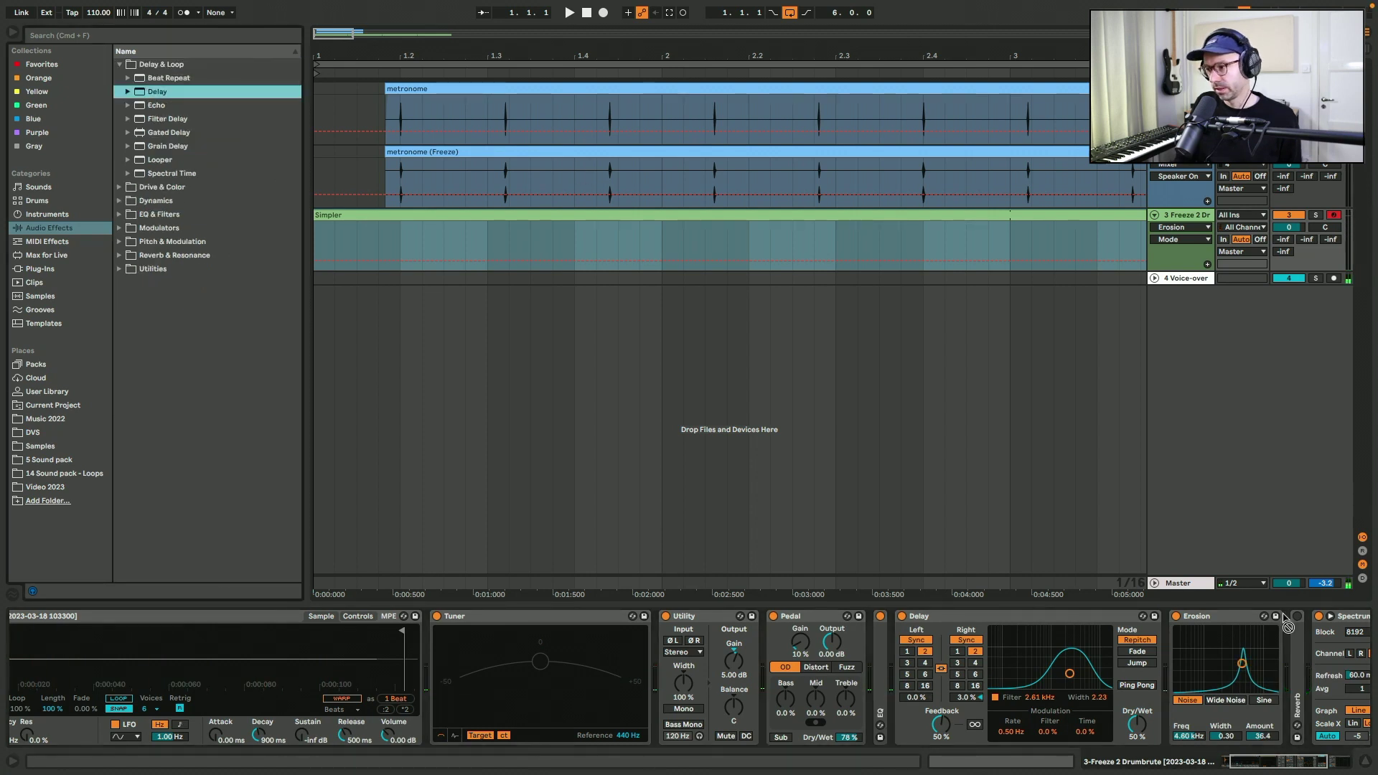
pyautogui.moveTo(1289, 627); pyautogui.dragTo(1283, 629)
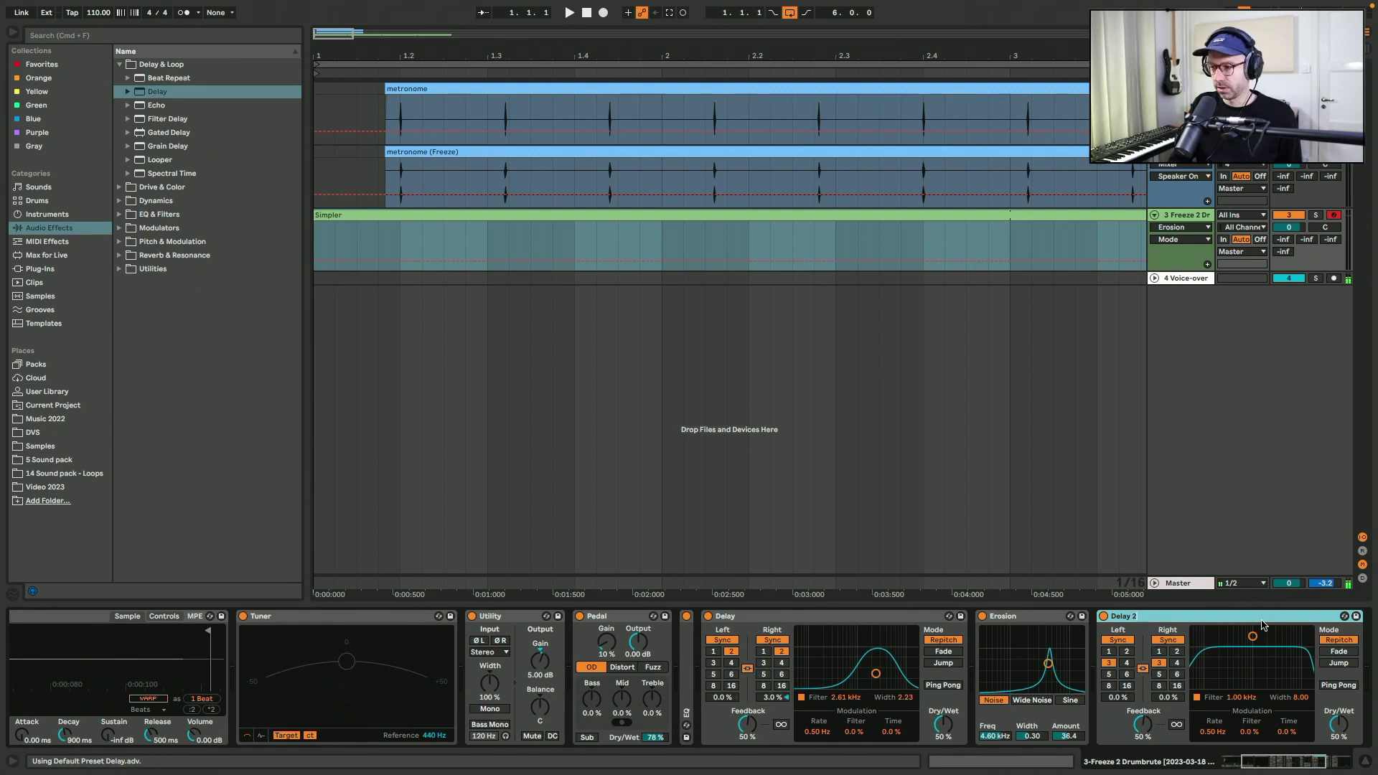
# Set Delay 2's time to 4 sixteenths, its filter to 599 Hz with width 2.89, and its feedback to 30%.
pyautogui.click(1109, 653)
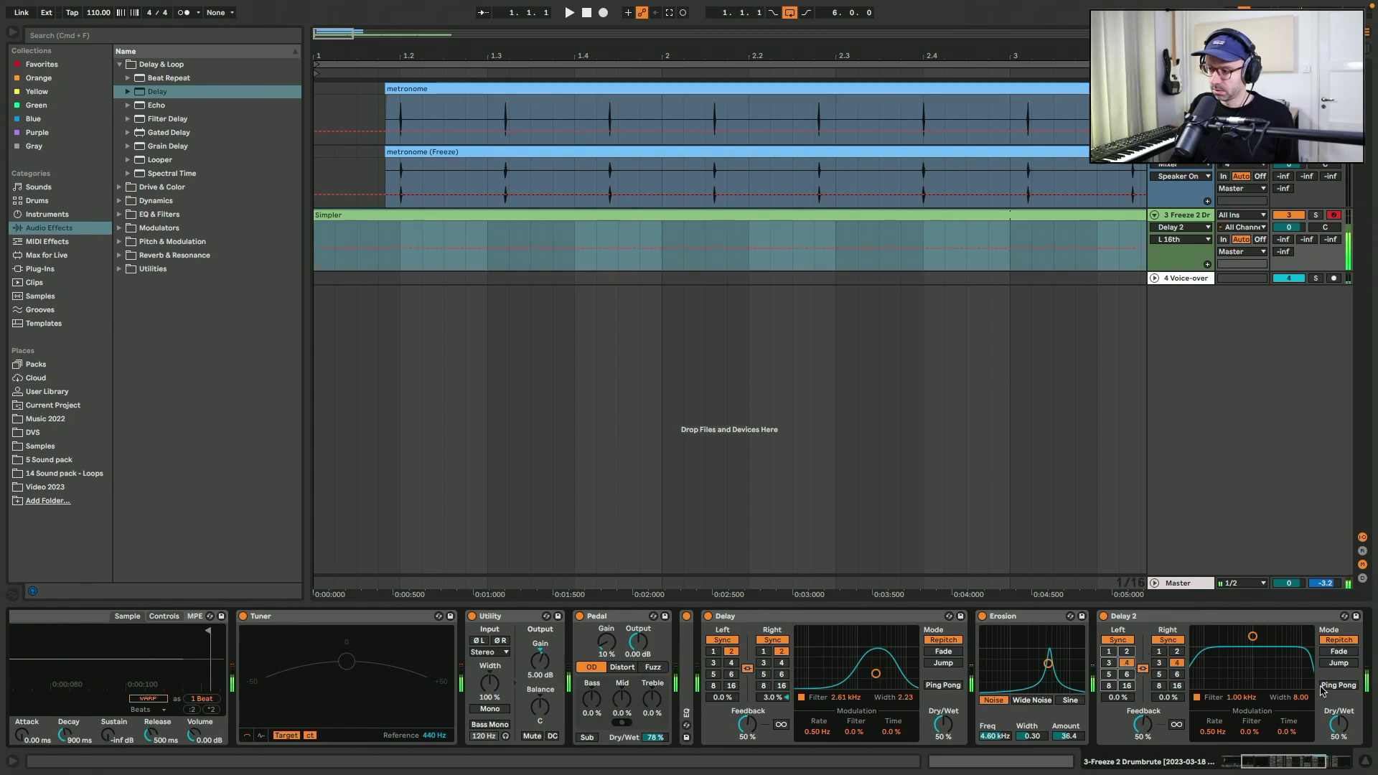
pyautogui.moveTo(1301, 697); pyautogui.dragTo(1300, 707)
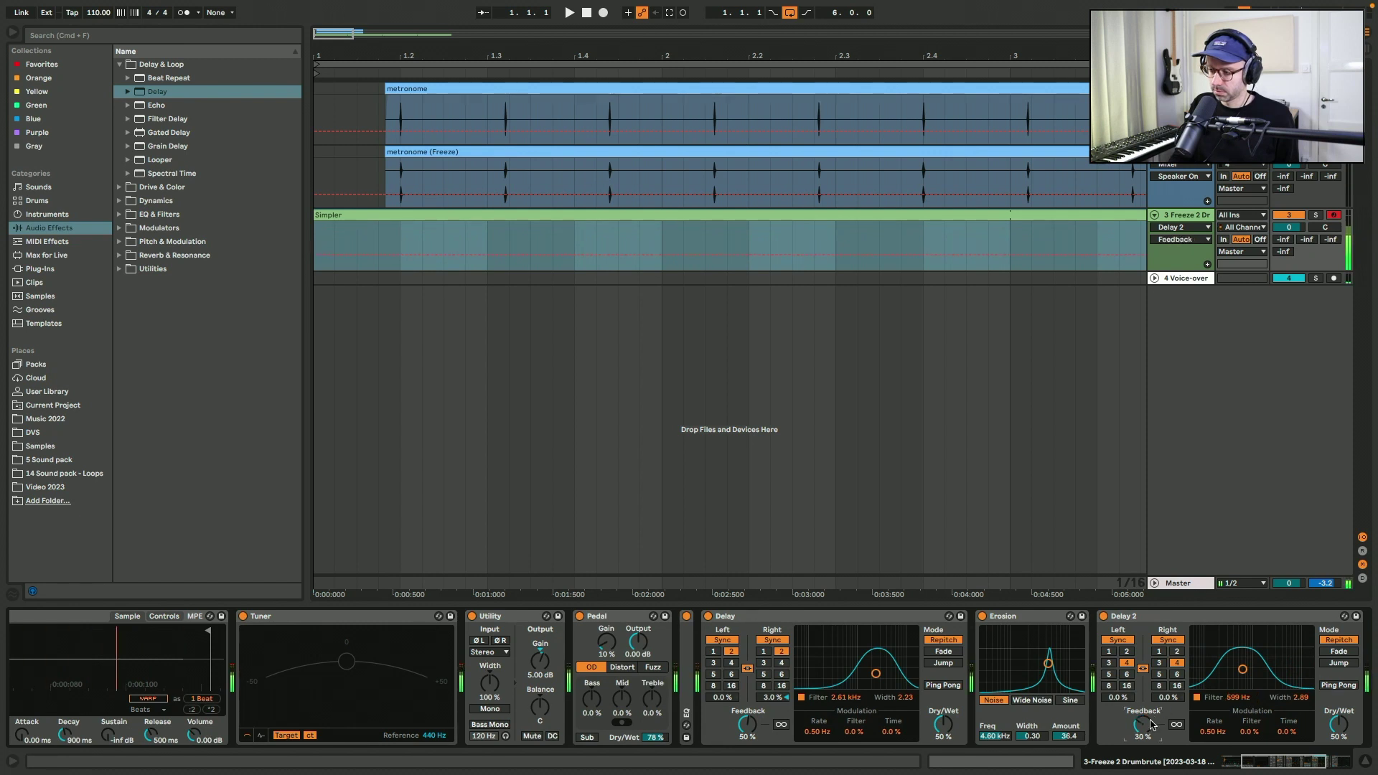
pyautogui.click(1181, 611)
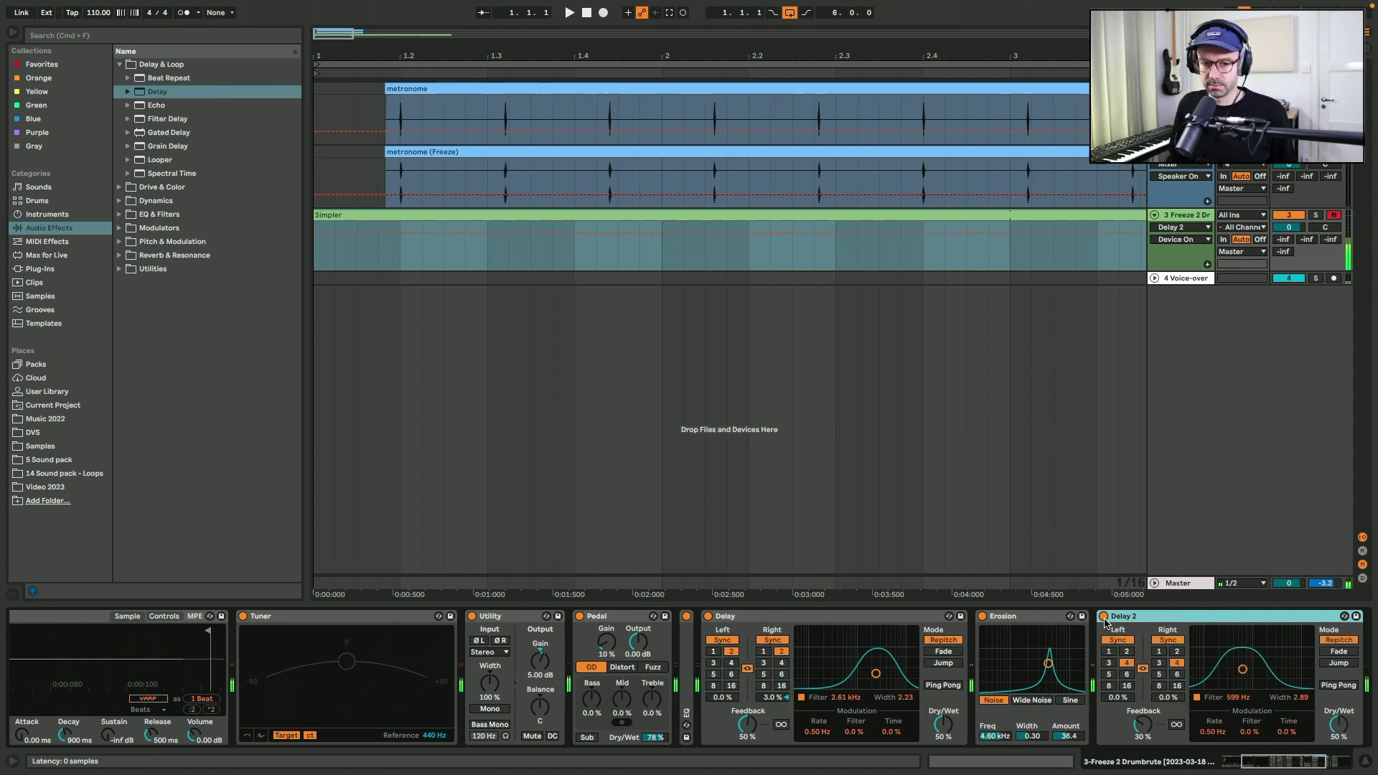
# Open the Simpler clip, enter sixteenth-long C0 notes on all four beats of bar 1, and duplicate them into bar 2.
pyautogui.doubleClick(594, 214)
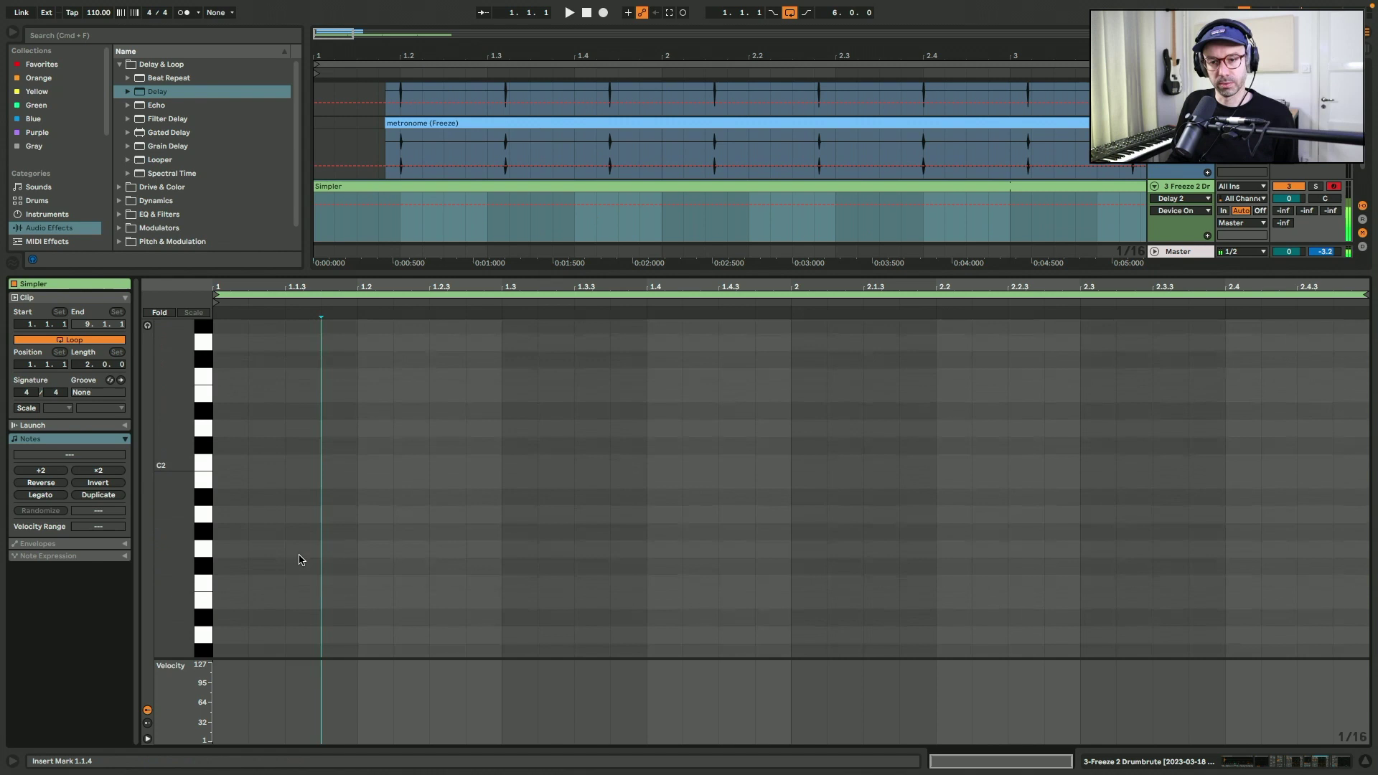
pyautogui.scroll(-5, 300, 560)
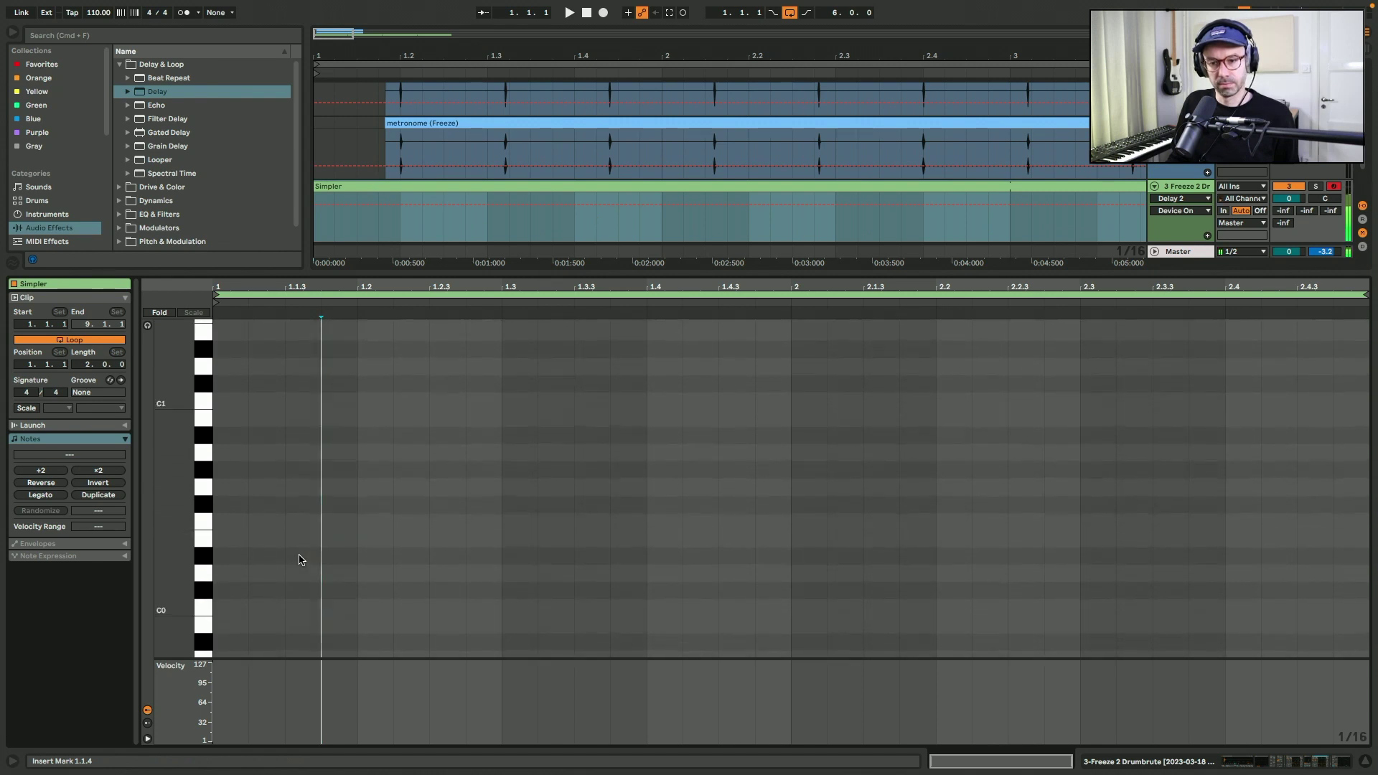
pyautogui.doubleClick(243, 607)
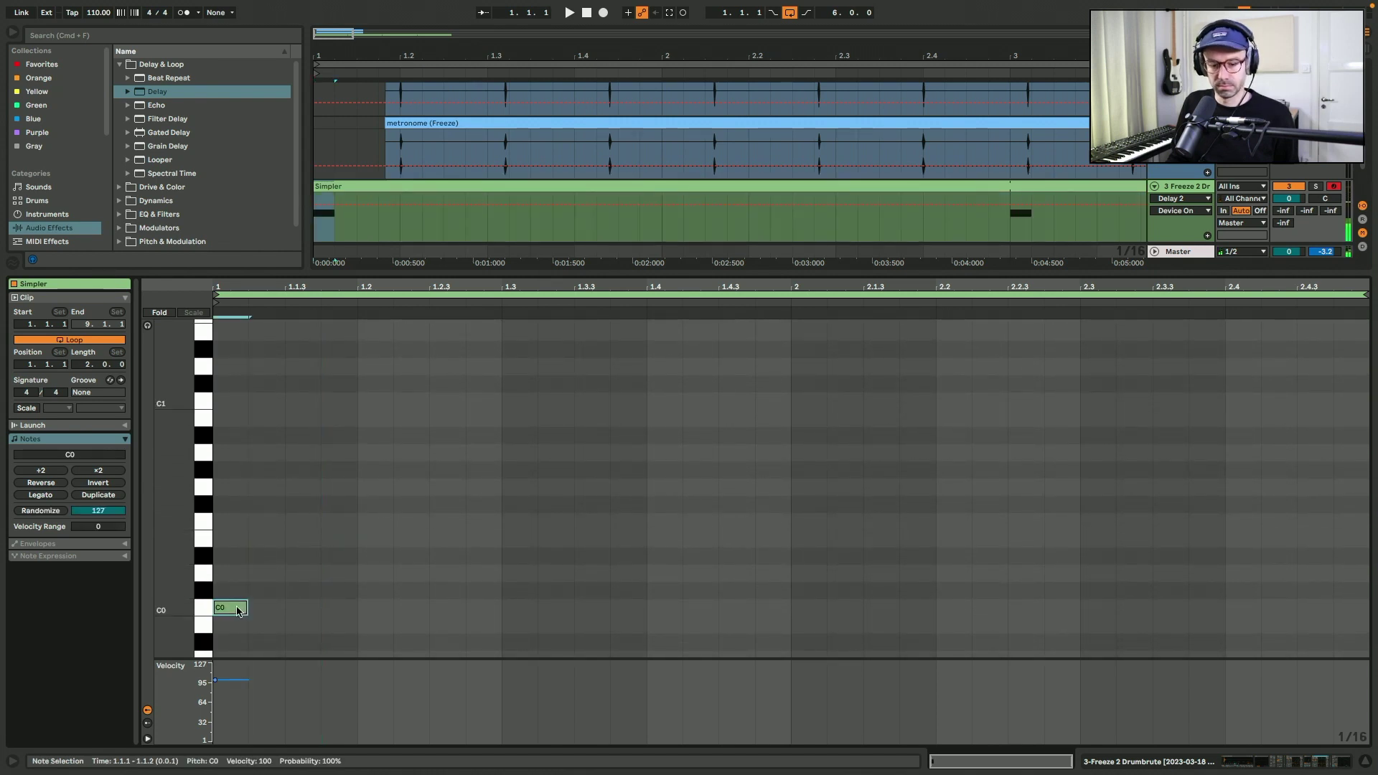
pyautogui.moveTo(236, 607); pyautogui.dragTo(376, 606)
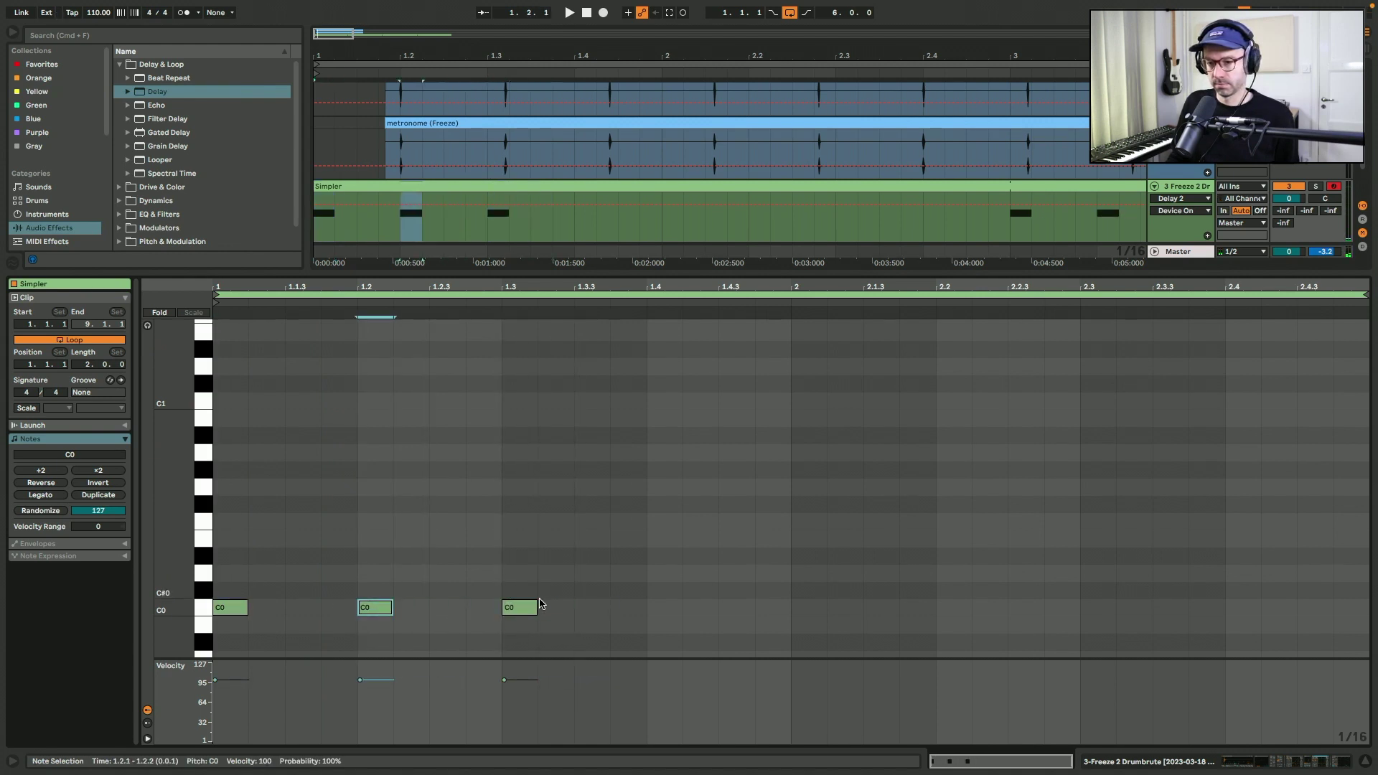
pyautogui.doubleClick(659, 607)
pyautogui.hotkey('ctrl', 'a')
pyautogui.hotkey('ctrl', 'd')
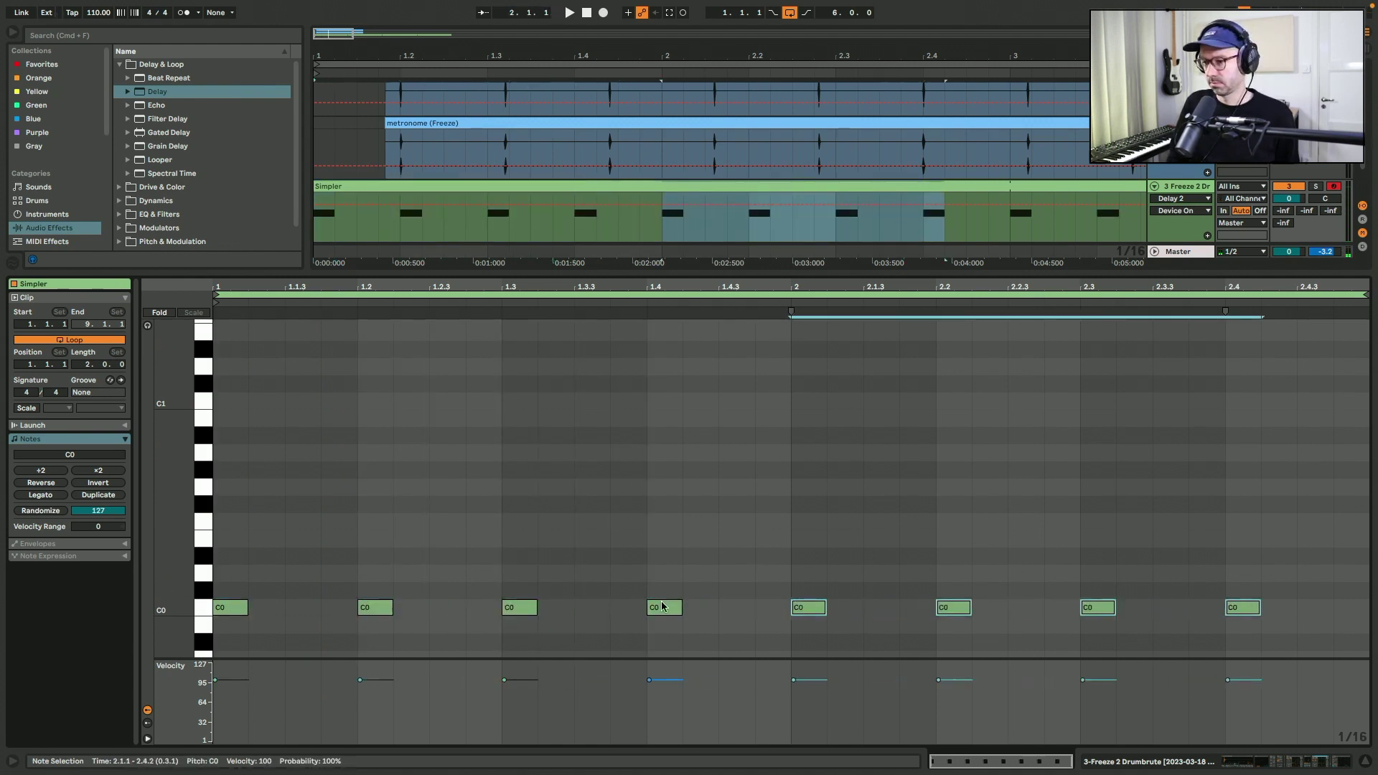
# During playback, replace the C0 note on beat 1.3 with one at 1.2.4 and add another at 1.3.3.
pyautogui.press('space')
pyautogui.scroll(-1, 661, 603)
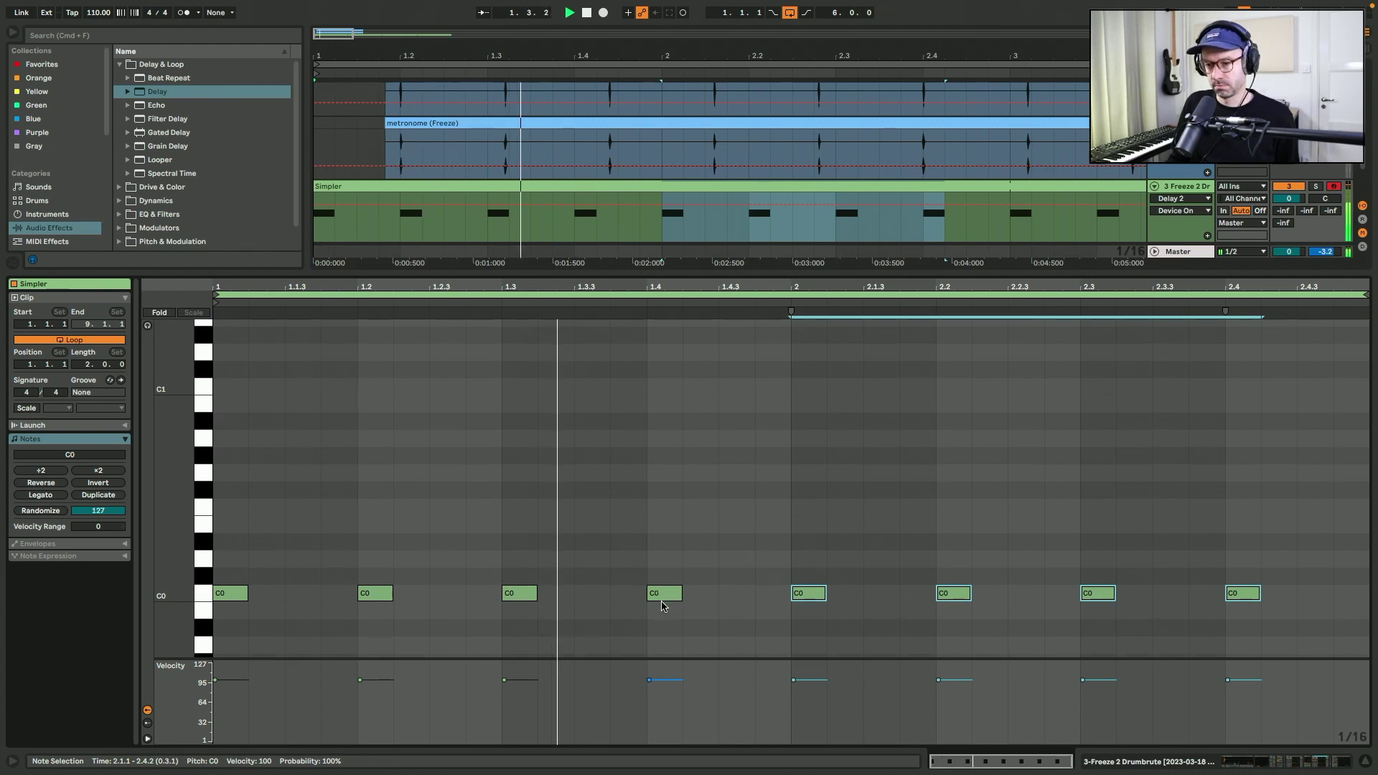
pyautogui.click(551, 595)
pyautogui.doubleClick(484, 593)
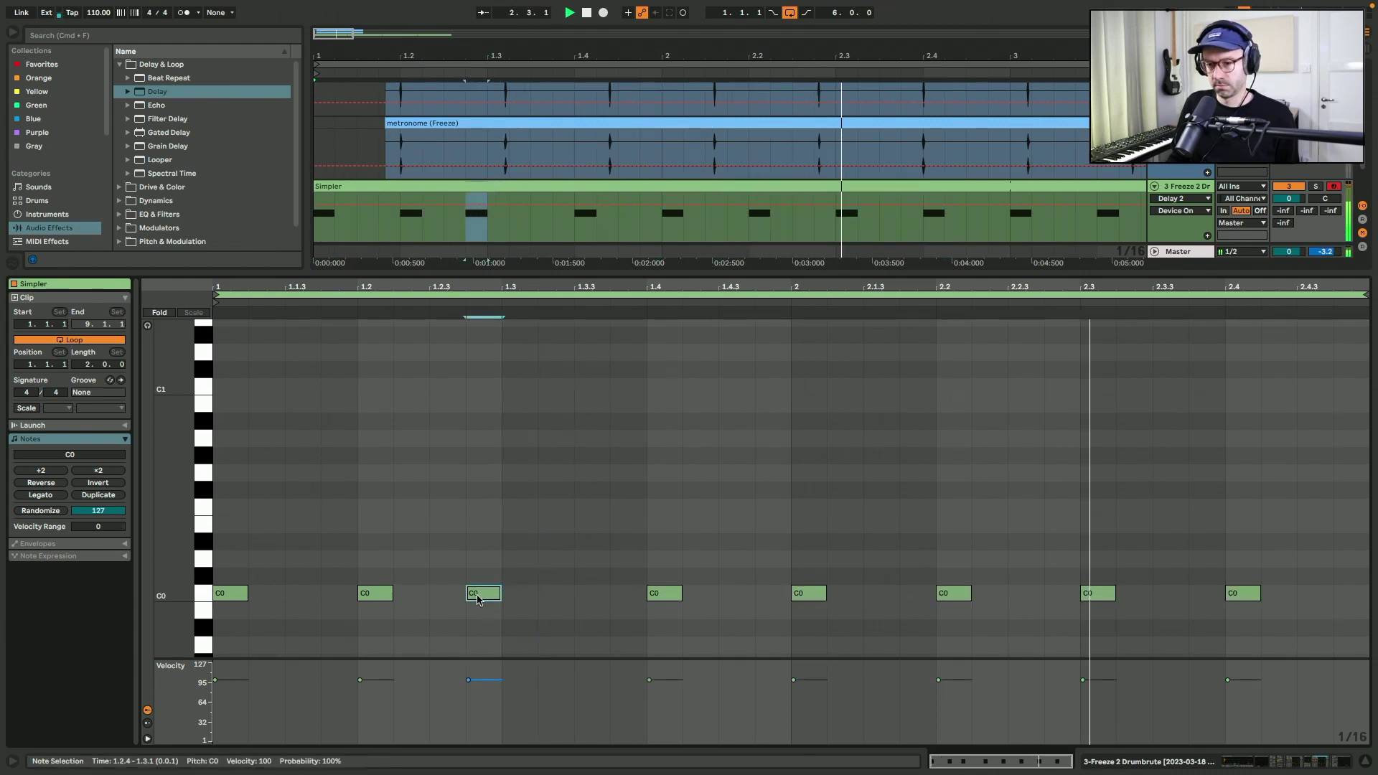
pyautogui.doubleClick(590, 595)
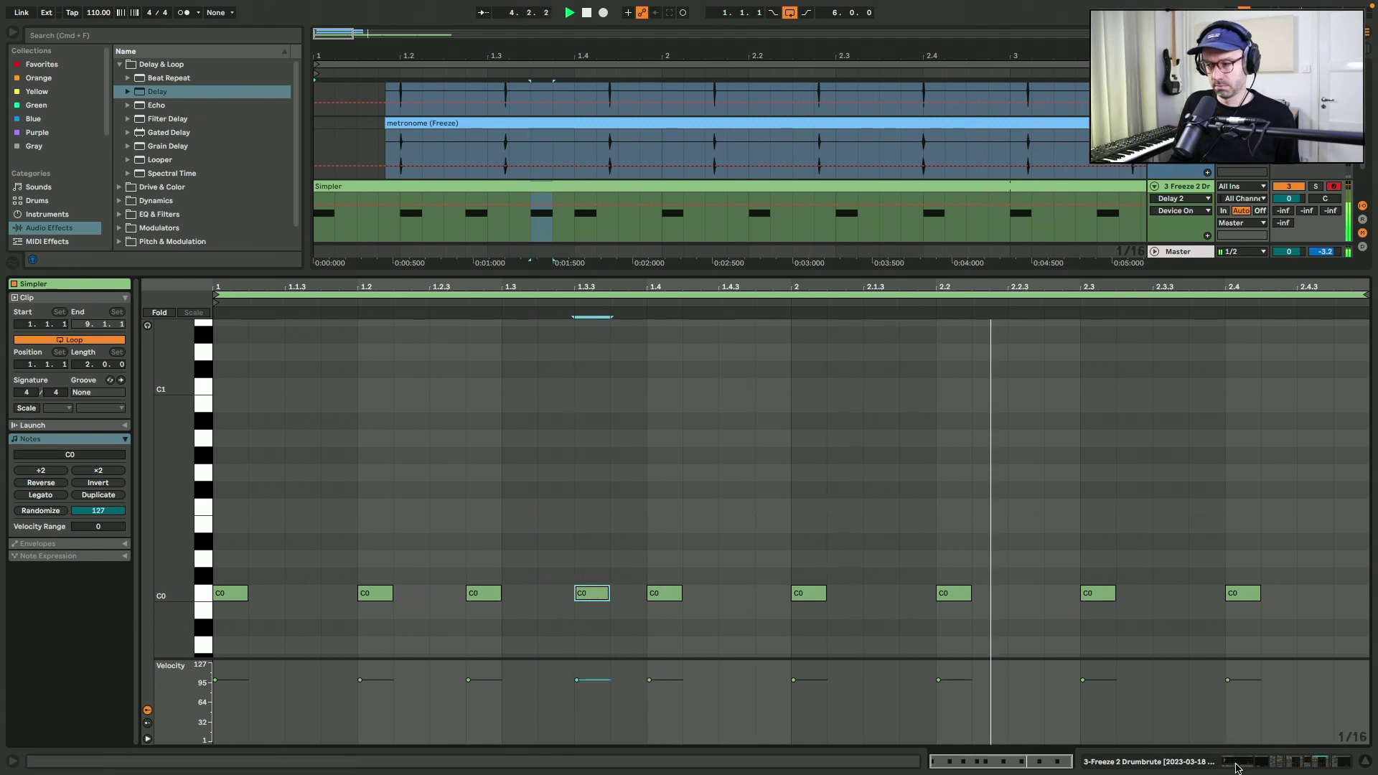
# Delete the C0 notes in bar 2 and duplicate the bar 1 rhythm into their place.
pyautogui.moveTo(1298, 614); pyautogui.dragTo(809, 583)
pyautogui.press('Delete')
pyautogui.press('super+a')
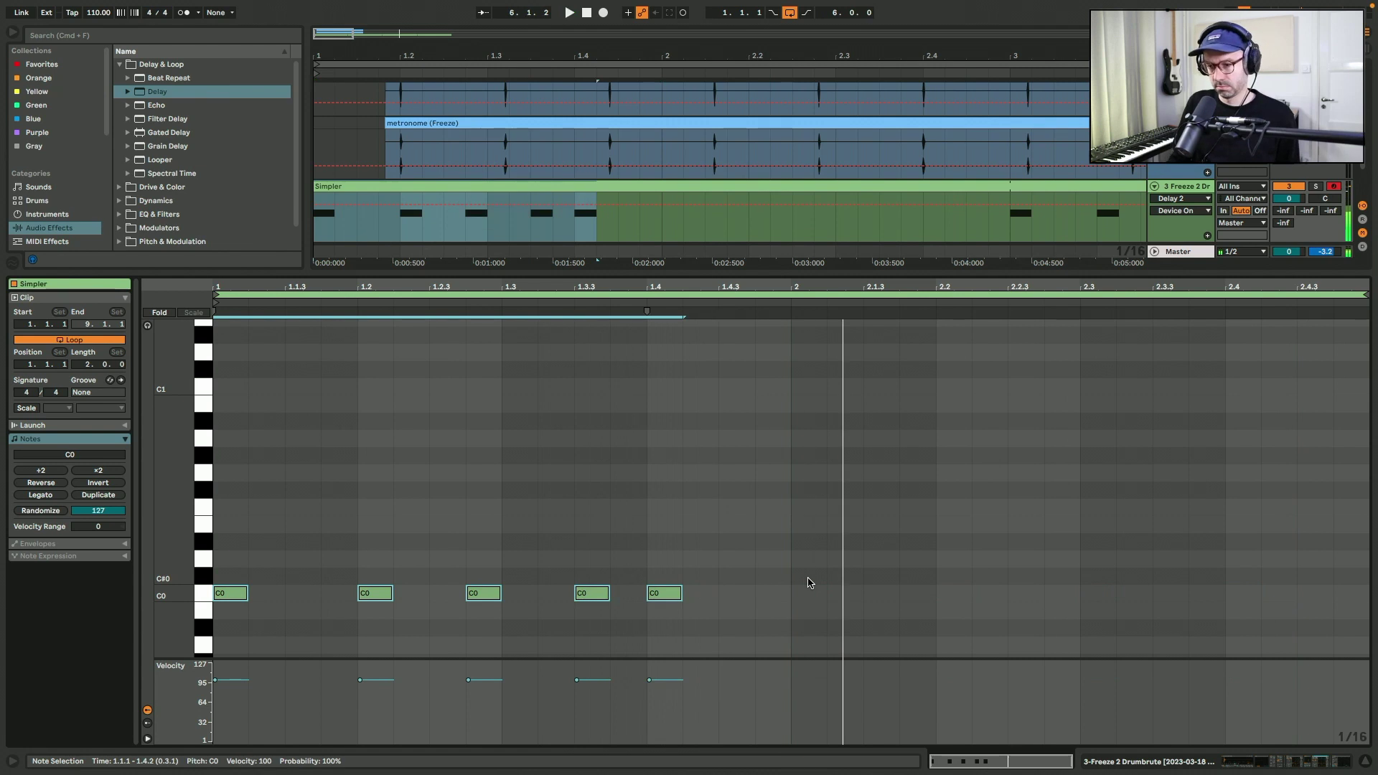
pyautogui.press('super+d')
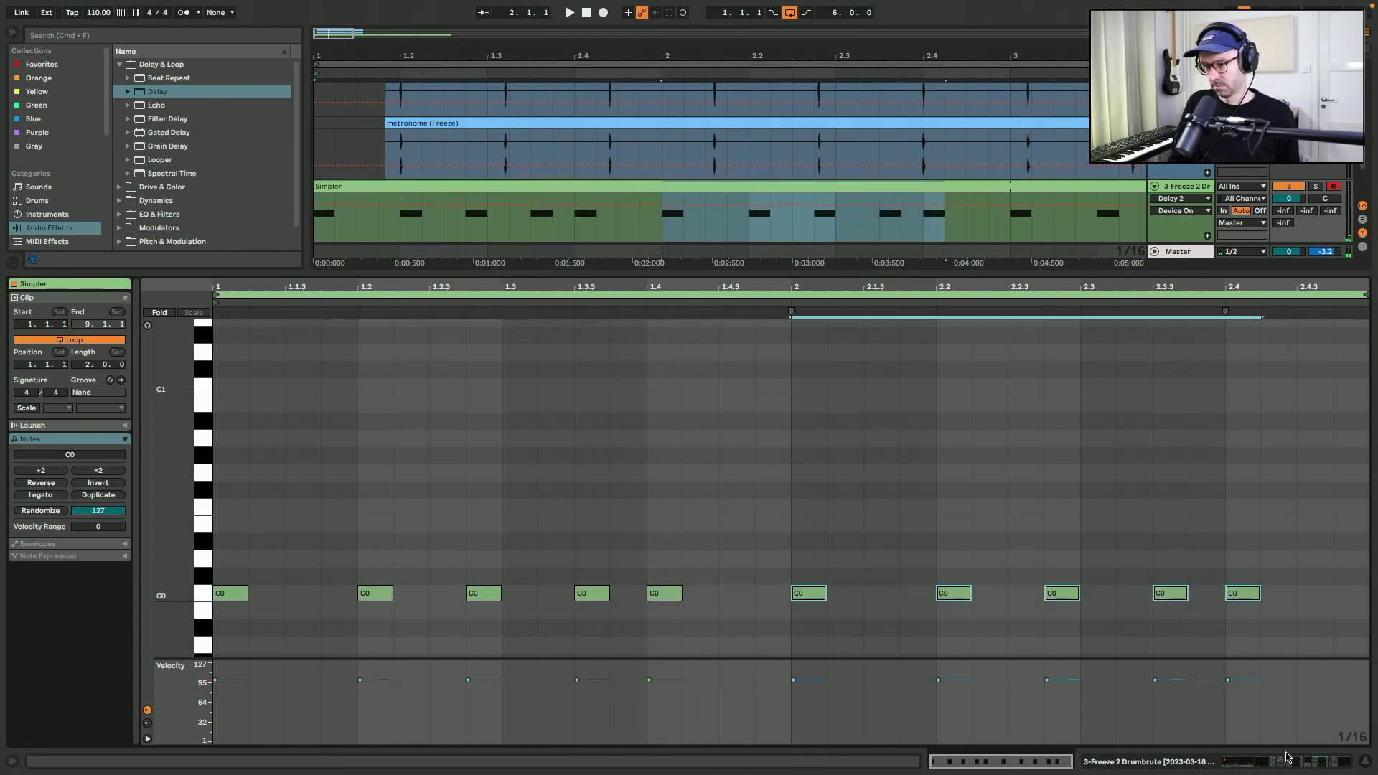
# Return to the device chain, switch Delay 2 off, and play the Simpler clip.
pyautogui.click(1322, 765)
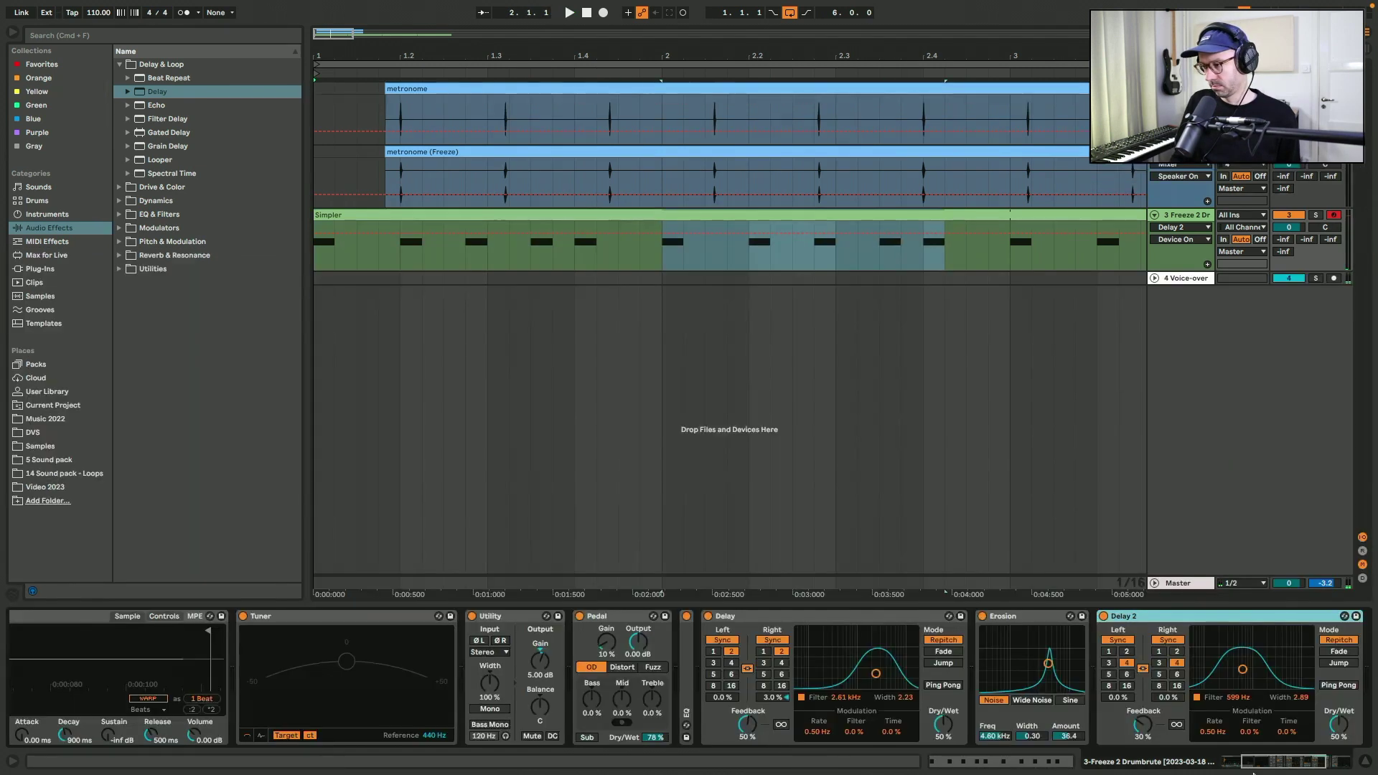
pyautogui.click(1104, 617)
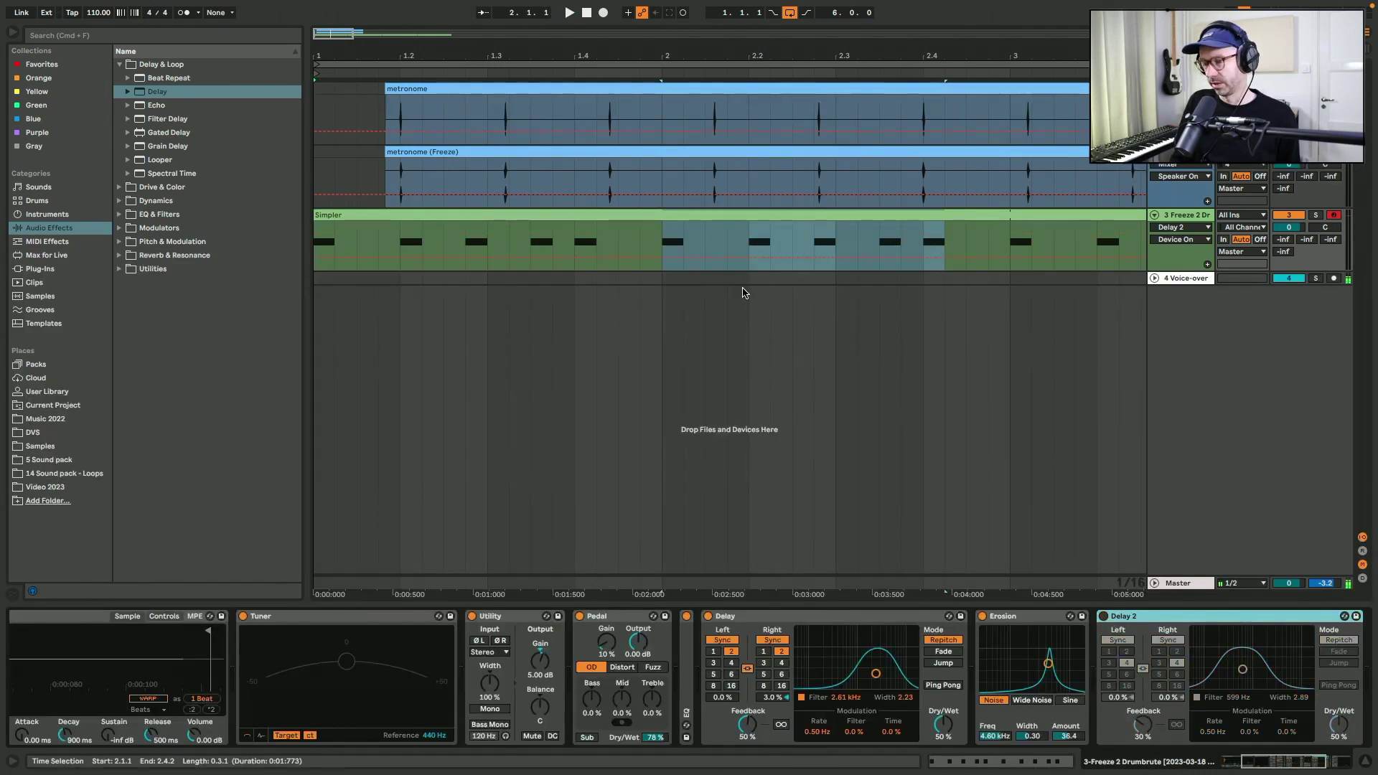
pyautogui.click(787, 215)
pyautogui.press('space')
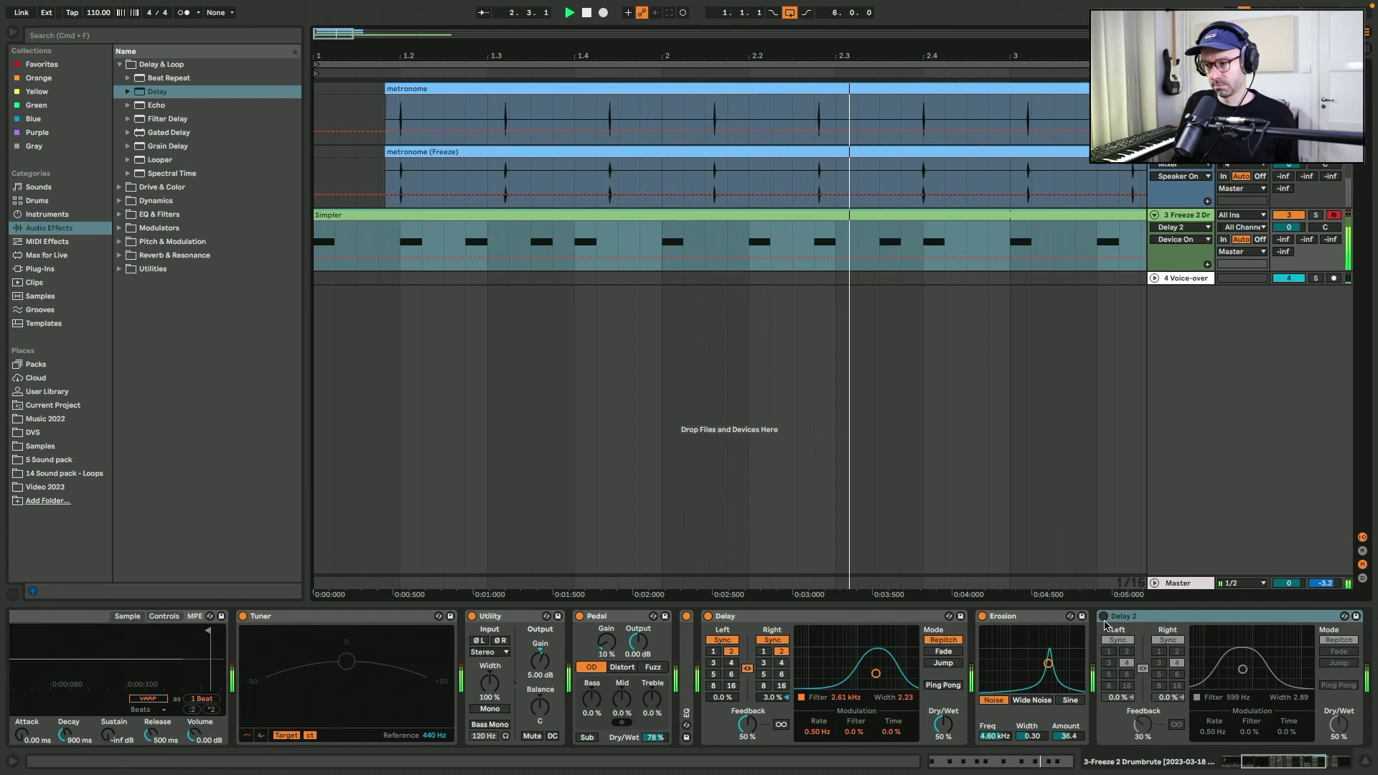
# Try Delay 2 at 3 sixteenths, set it to 2, and compare the sound with Delay 2 on and off.
pyautogui.click(1109, 662)
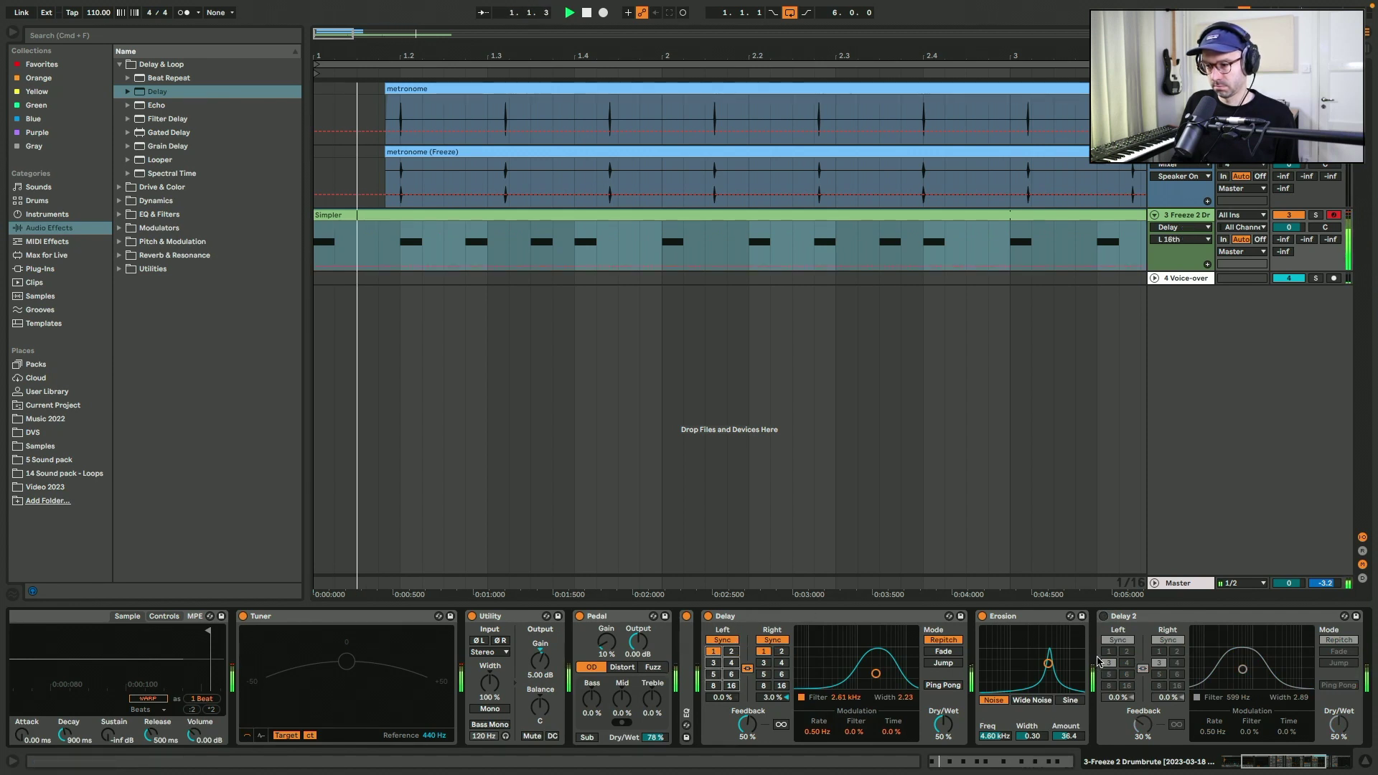
pyautogui.click(1104, 616)
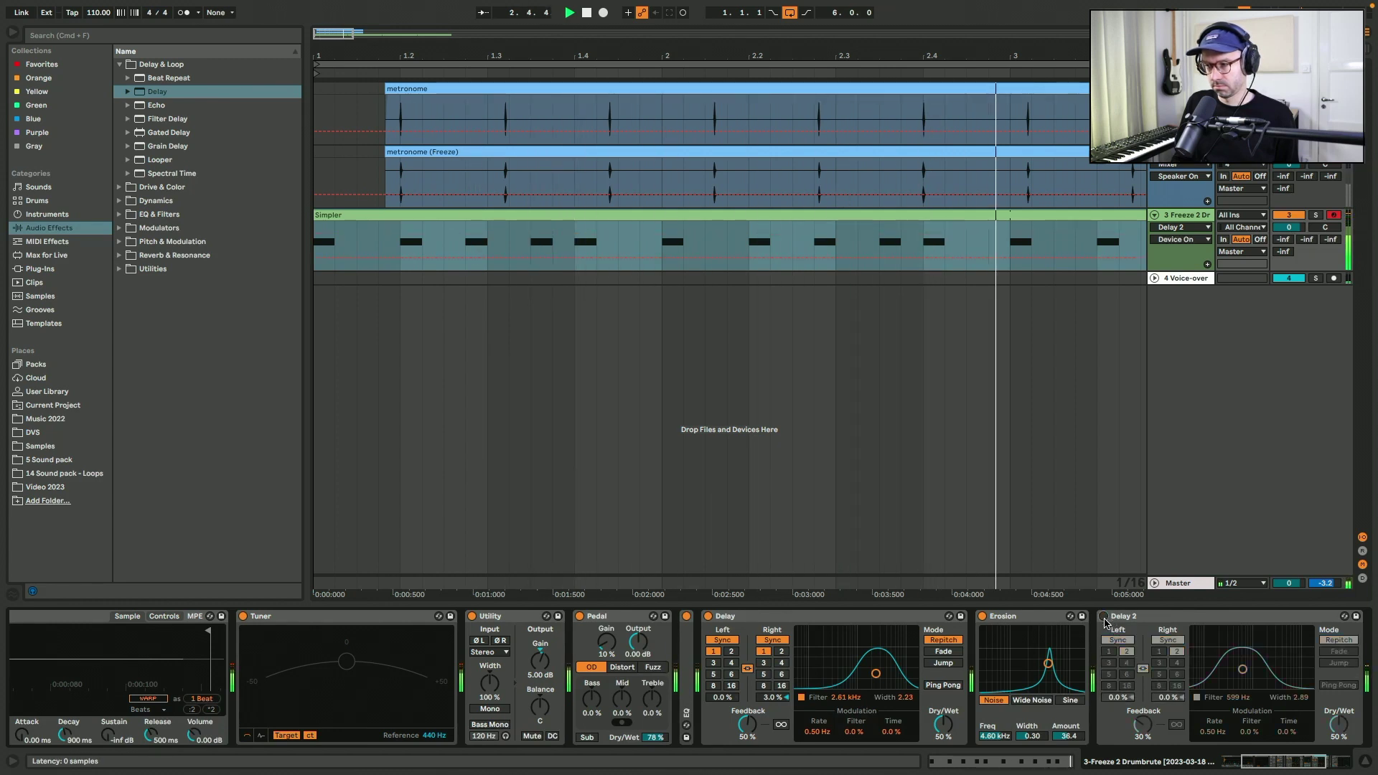
pyautogui.click(1103, 616)
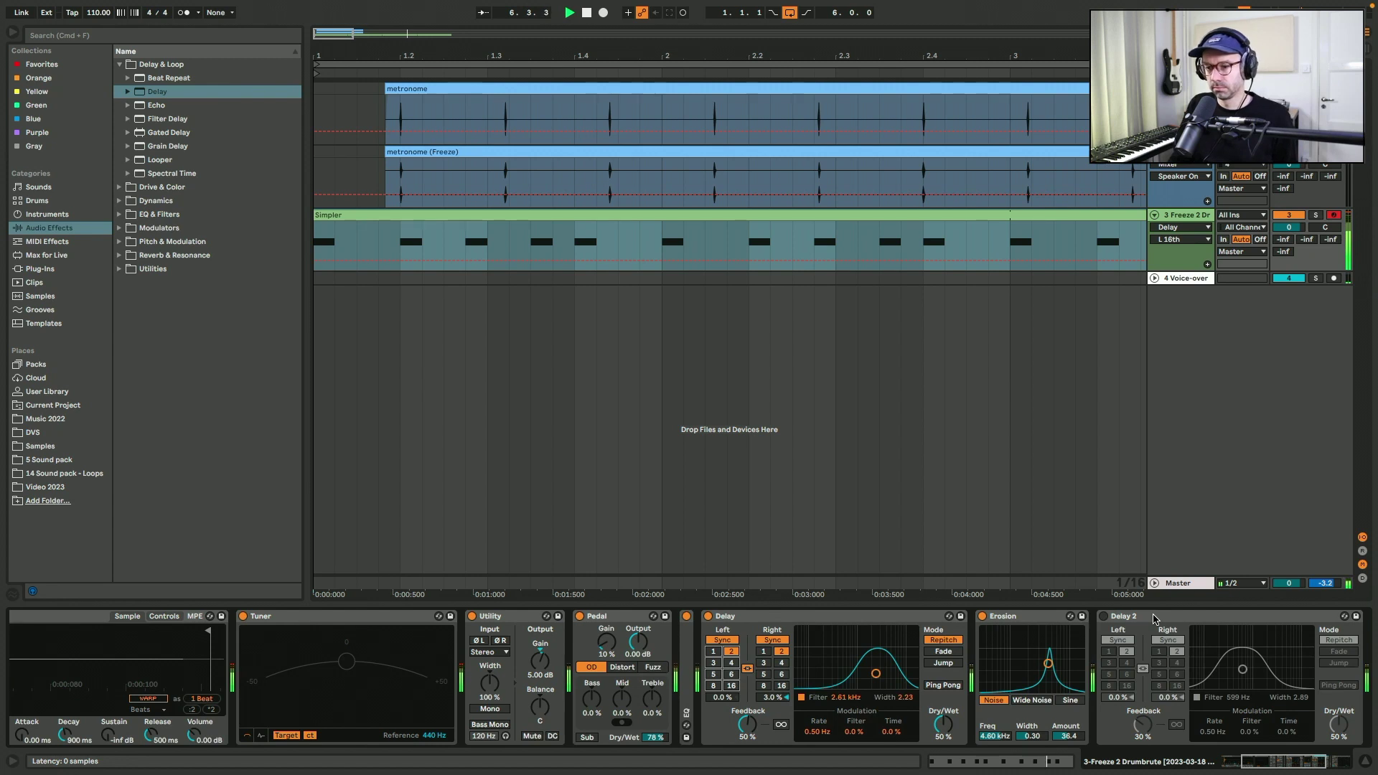
# Sweep the Pedal's gain up and back down during playback, and collapse the bypassed Delay 2.
pyautogui.moveTo(606, 642); pyautogui.dragTo(606, 524)
pyautogui.moveTo(606, 595); pyautogui.dragTo(606, 650)
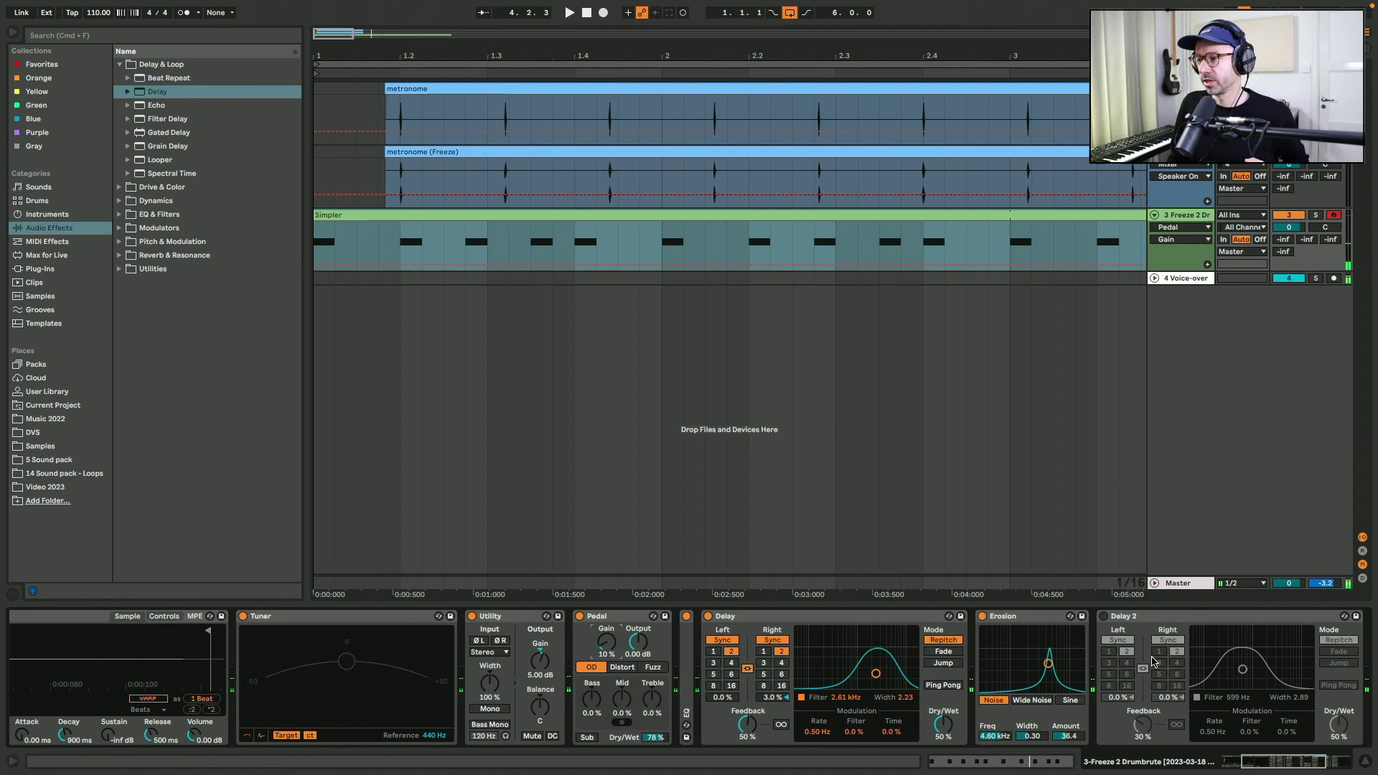
pyautogui.doubleClick(1152, 616)
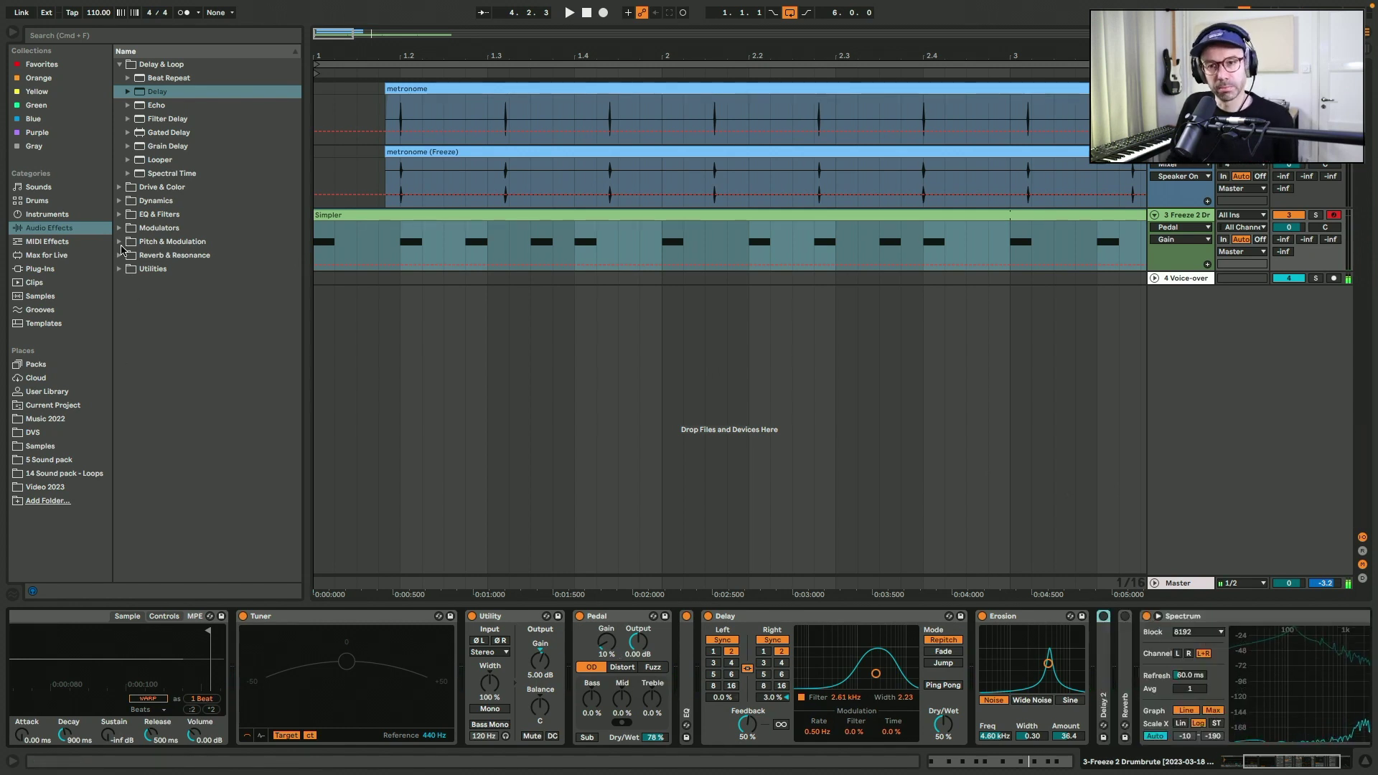
# Insert an LFO after the Pedal, map it to the Pedal's gain, and set its tempo-synced rate to 1.5.
pyautogui.click(122, 227)
pyautogui.moveTo(155, 147)
pyautogui.mouseDown()
pyautogui.moveTo(689, 649)
pyautogui.moveTo(603, 620)
pyautogui.mouseUp()
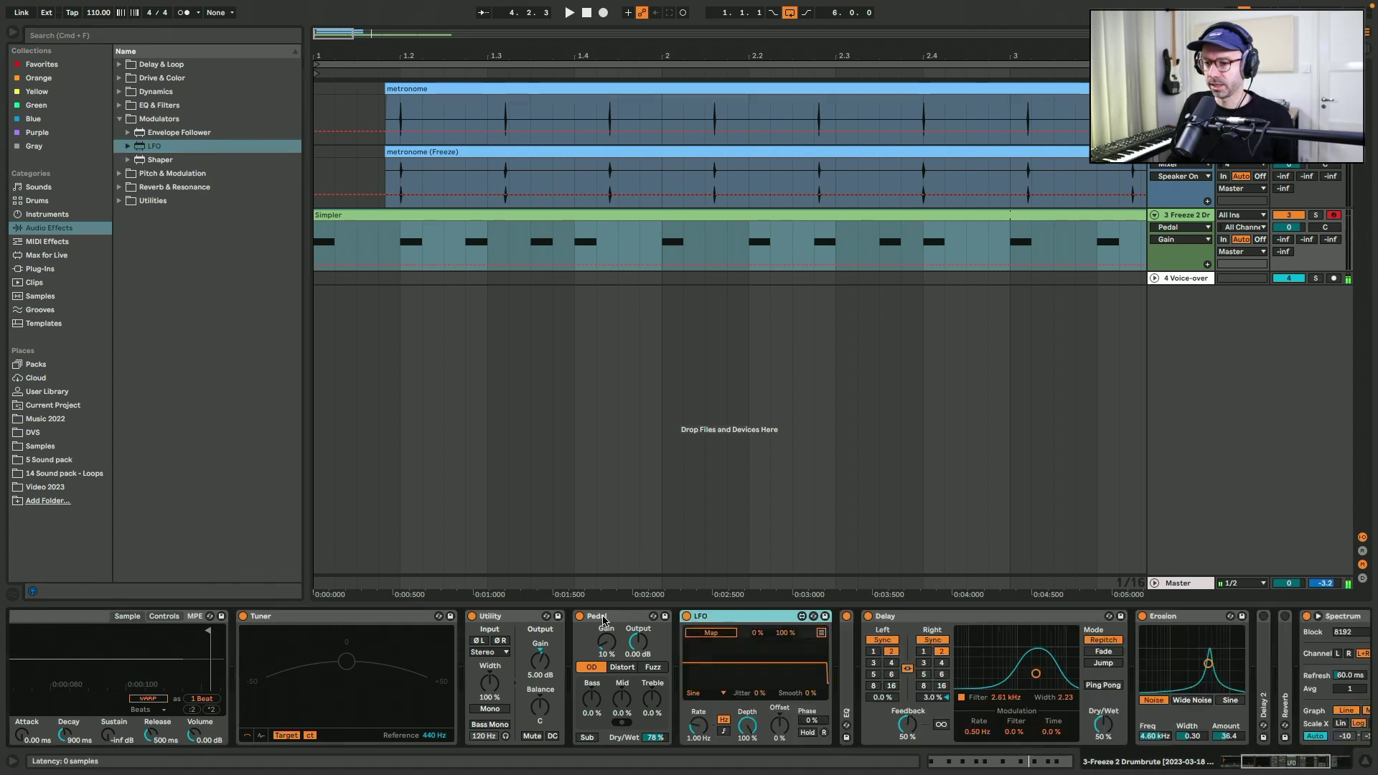
pyautogui.click(735, 633)
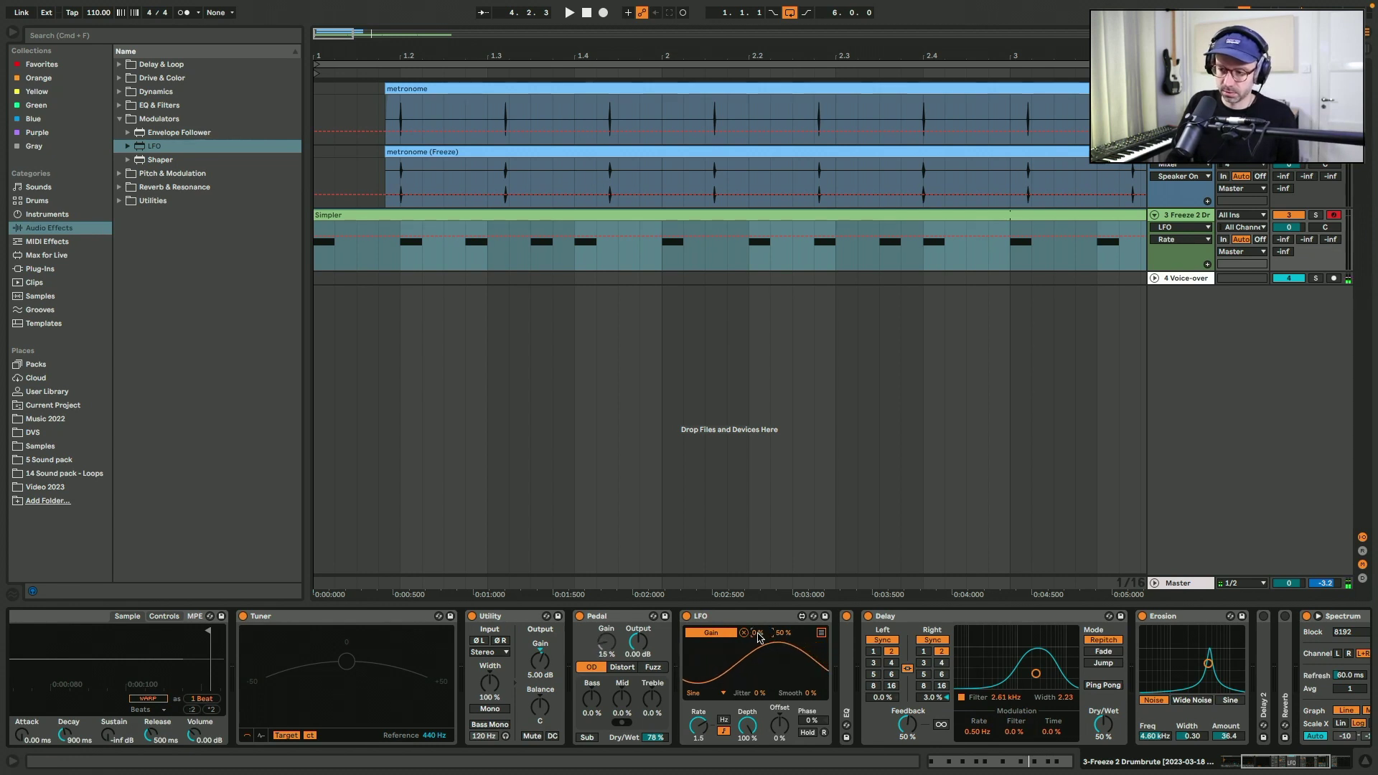
# Play the clip and limit the LFO's modulation of the Pedal gain to a range of 10% to 60%.
pyautogui.press('space')
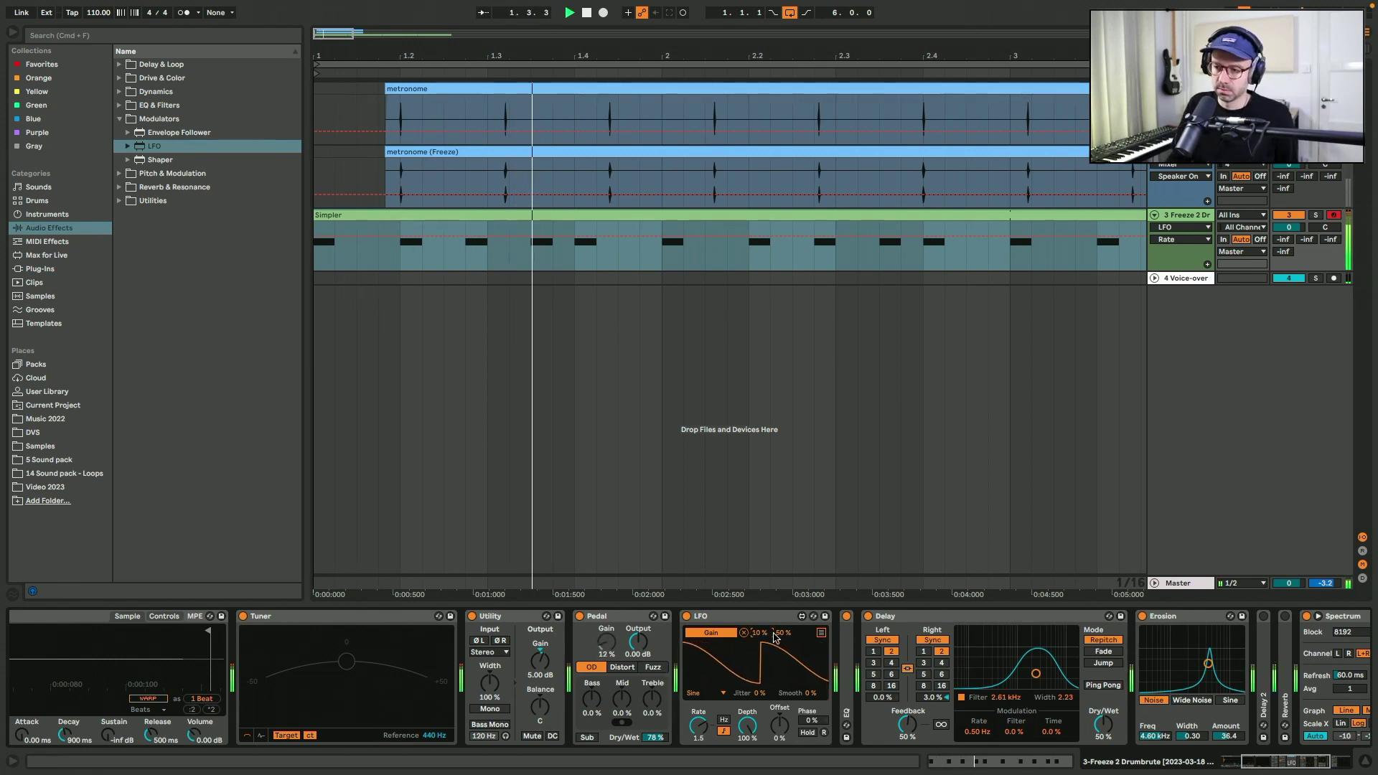
pyautogui.write('60')
pyautogui.press('Return')
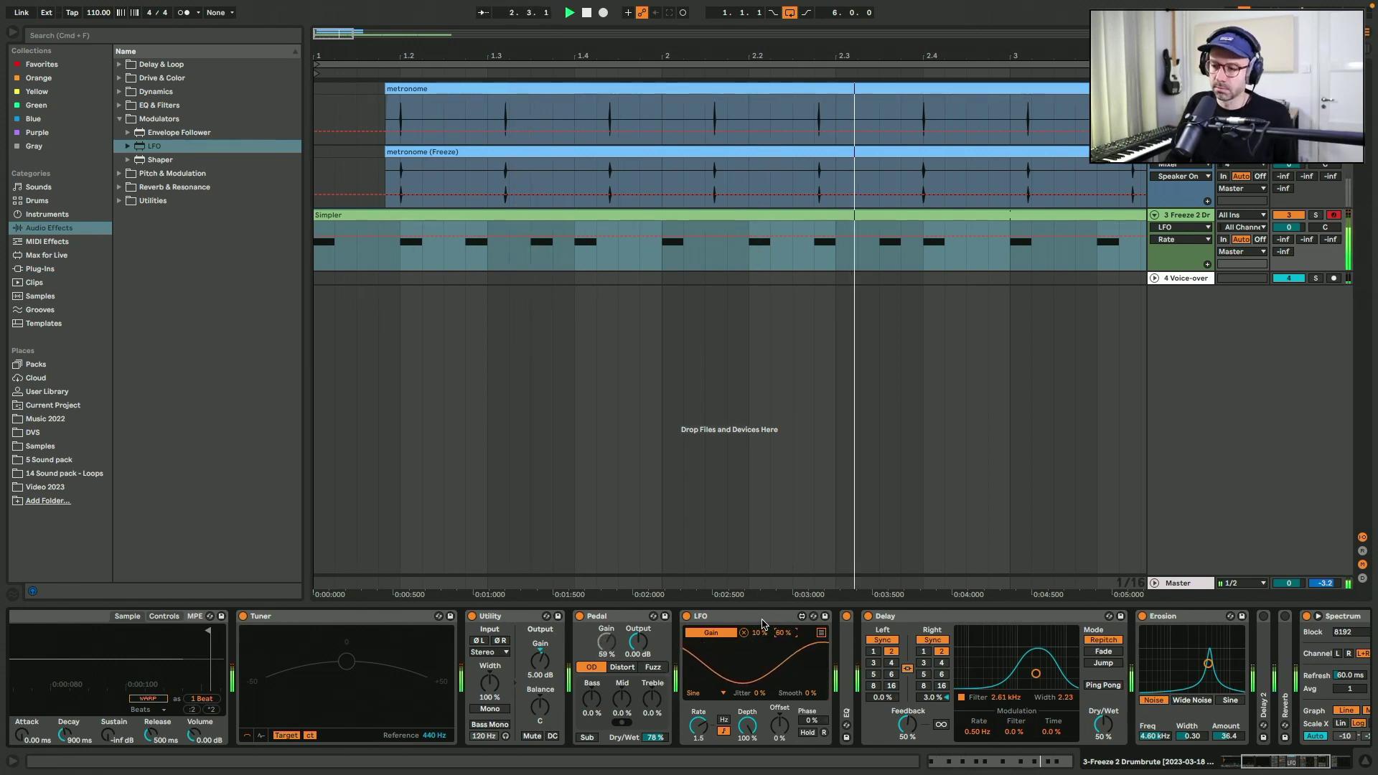
pyautogui.click(762, 617)
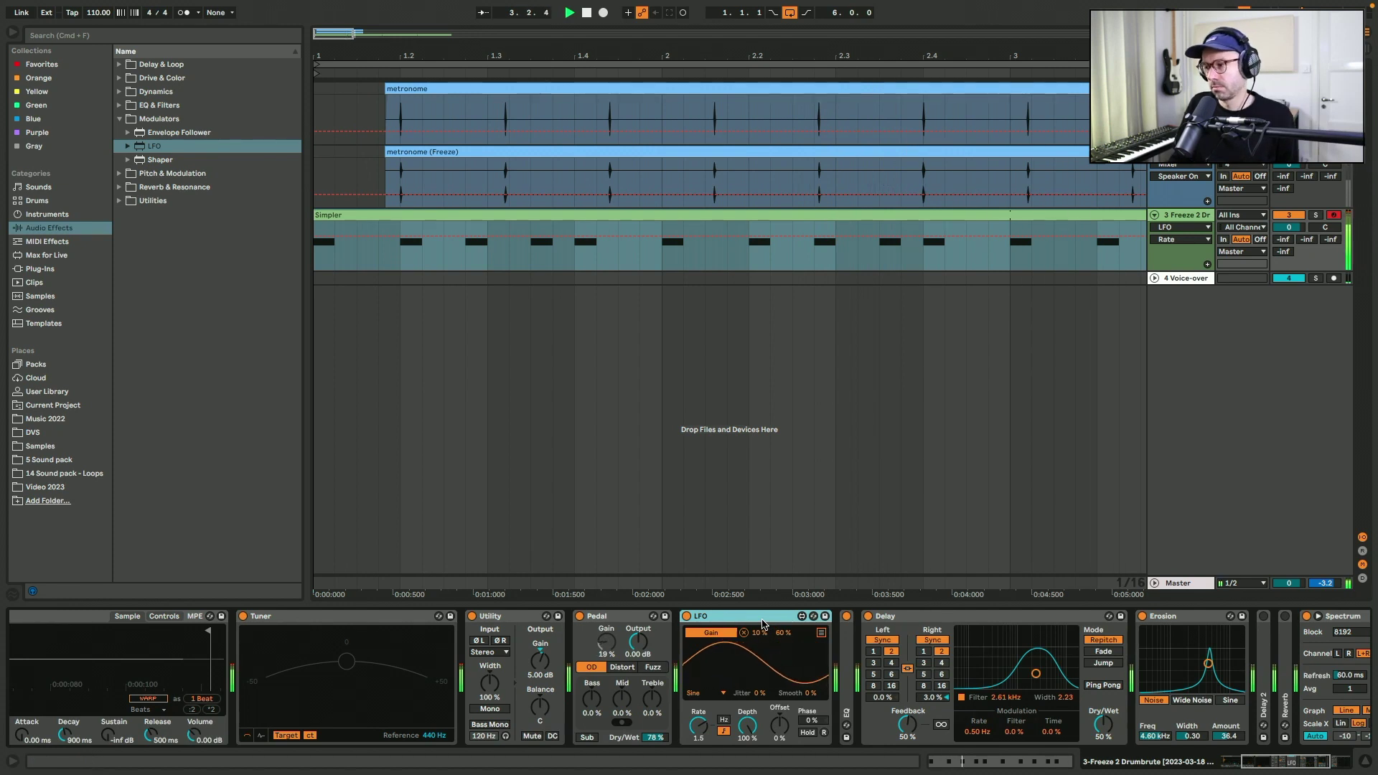
# Try the Reverb with 12% dry/wet and a 593 ms decay, and switch it back off and collapse it.
pyautogui.hscroll(5, 763, 624)
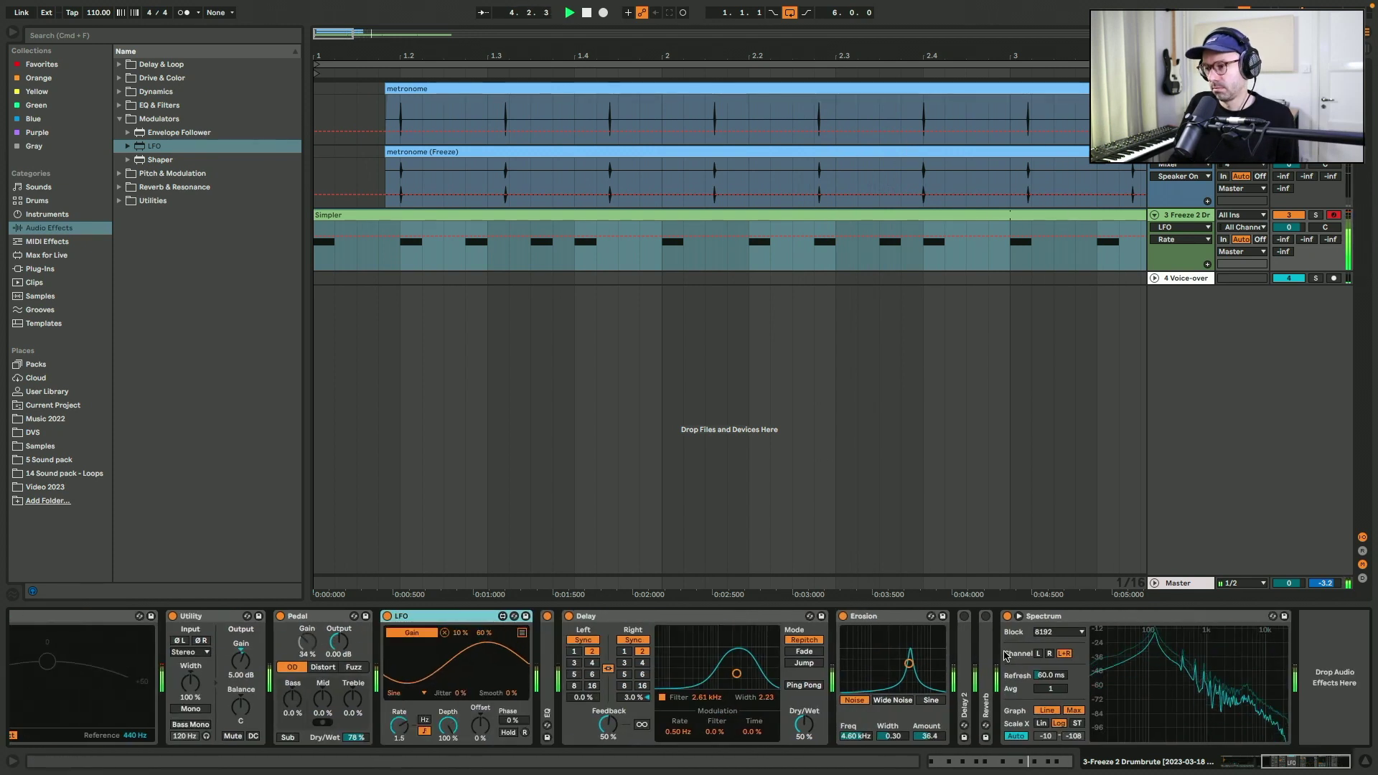
pyautogui.doubleClick(987, 622)
pyautogui.click(986, 619)
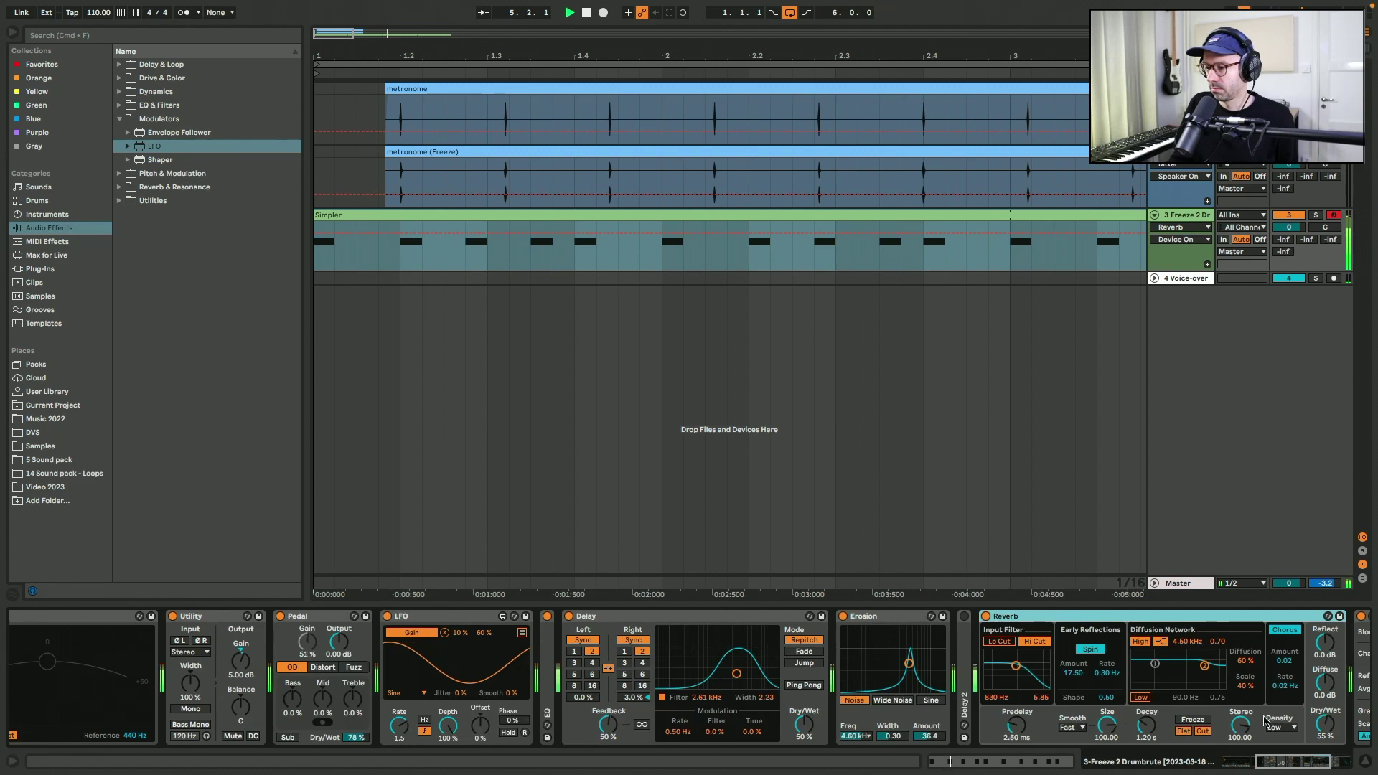
pyautogui.moveTo(1323, 726); pyautogui.dragTo(1322, 746)
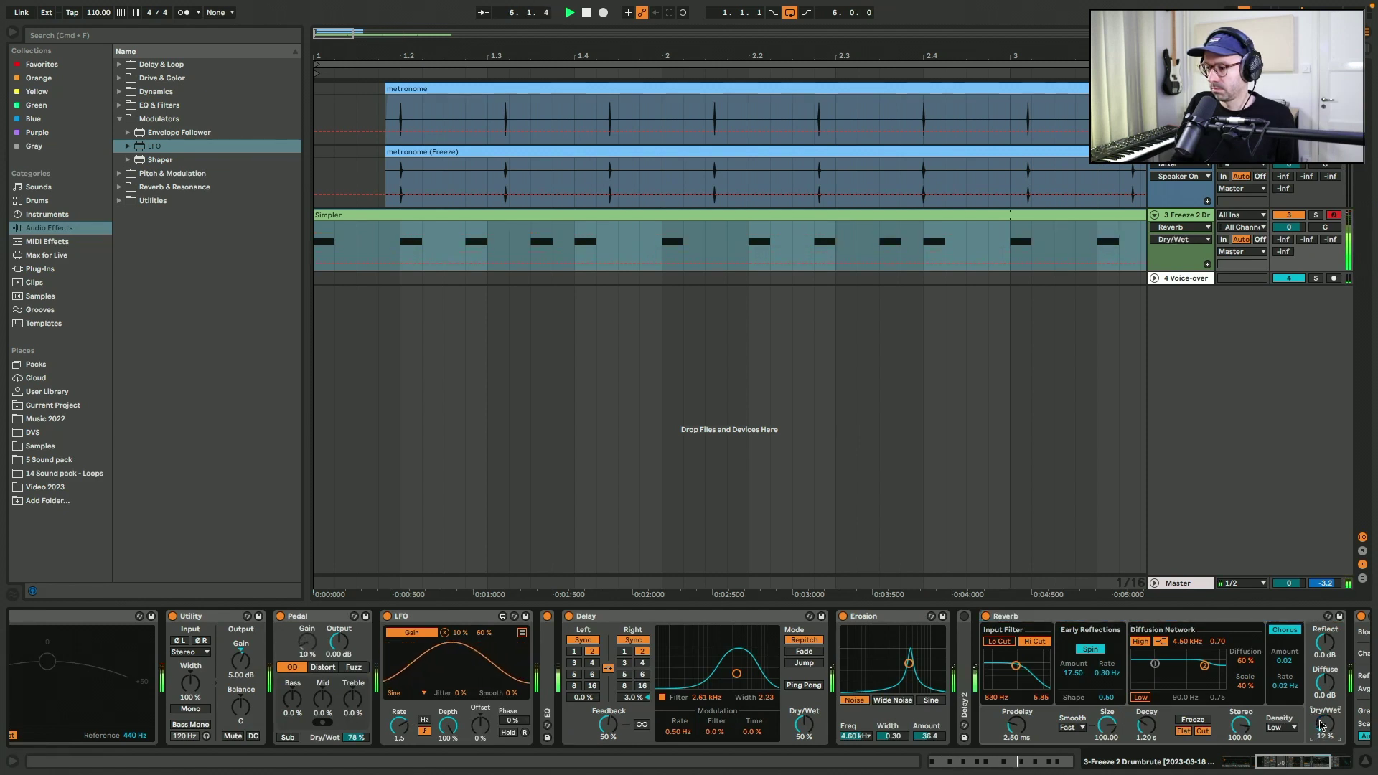
pyautogui.moveTo(1148, 726); pyautogui.dragTo(1148, 733)
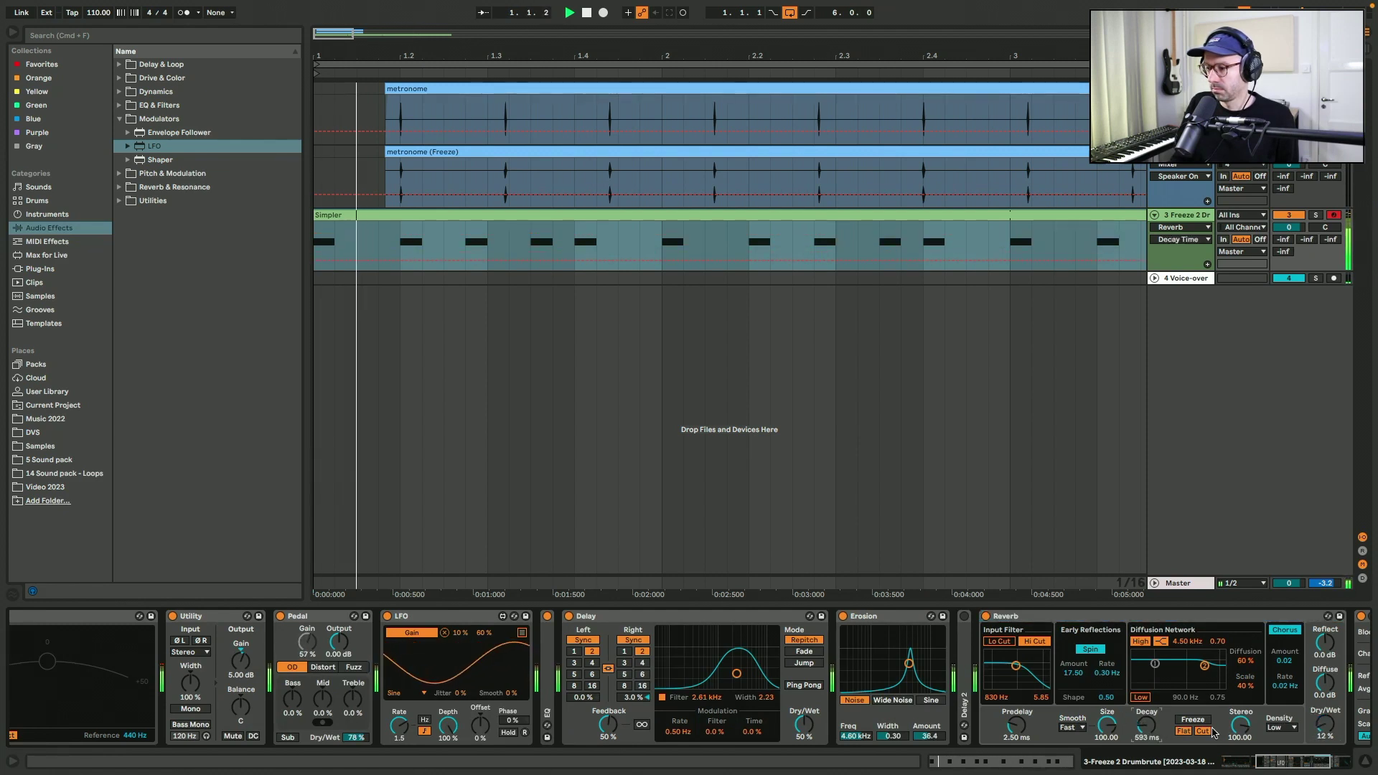
pyautogui.click(987, 616)
pyautogui.doubleClick(1006, 616)
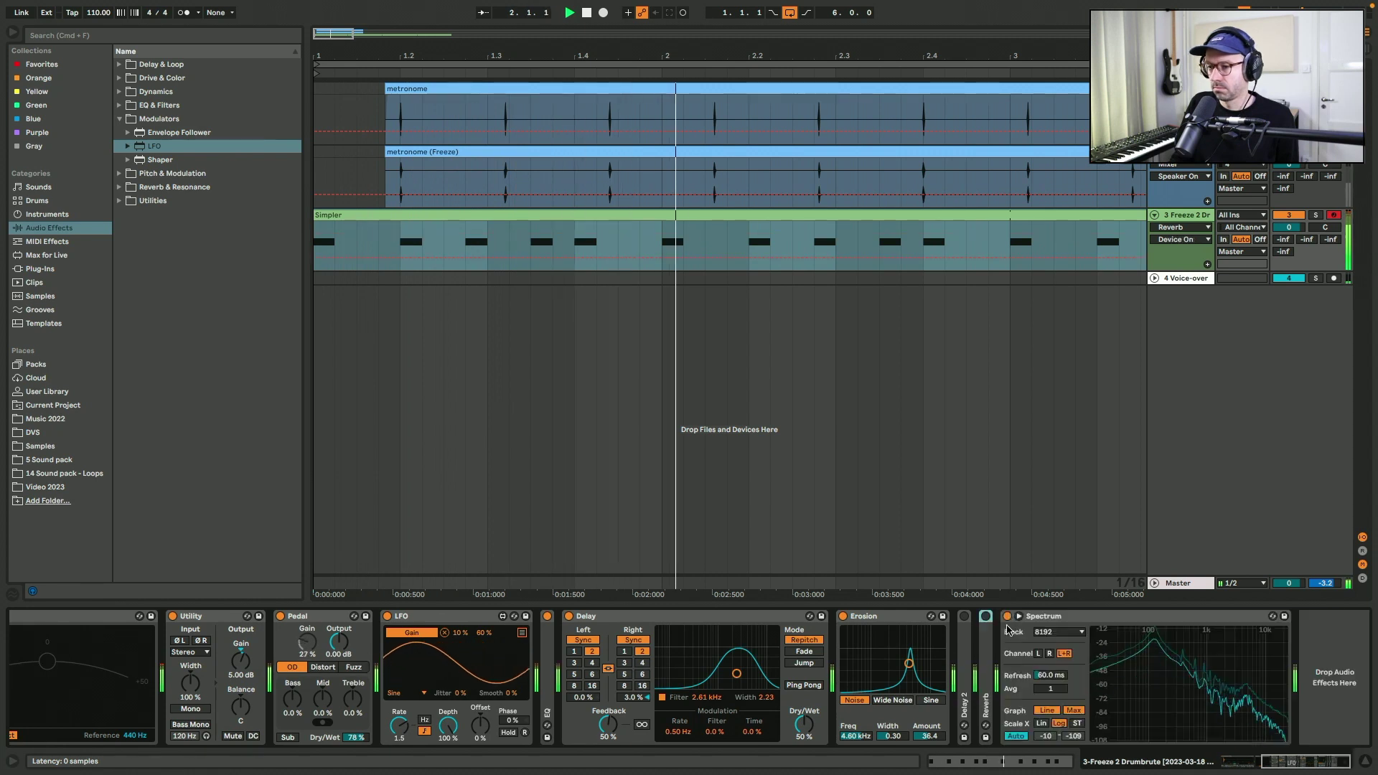
# Add a Chorus-Ensemble before the Spectrum with 20% feedback, and delete the bypassed Delay 2 and Reverb.
pyautogui.click(119, 173)
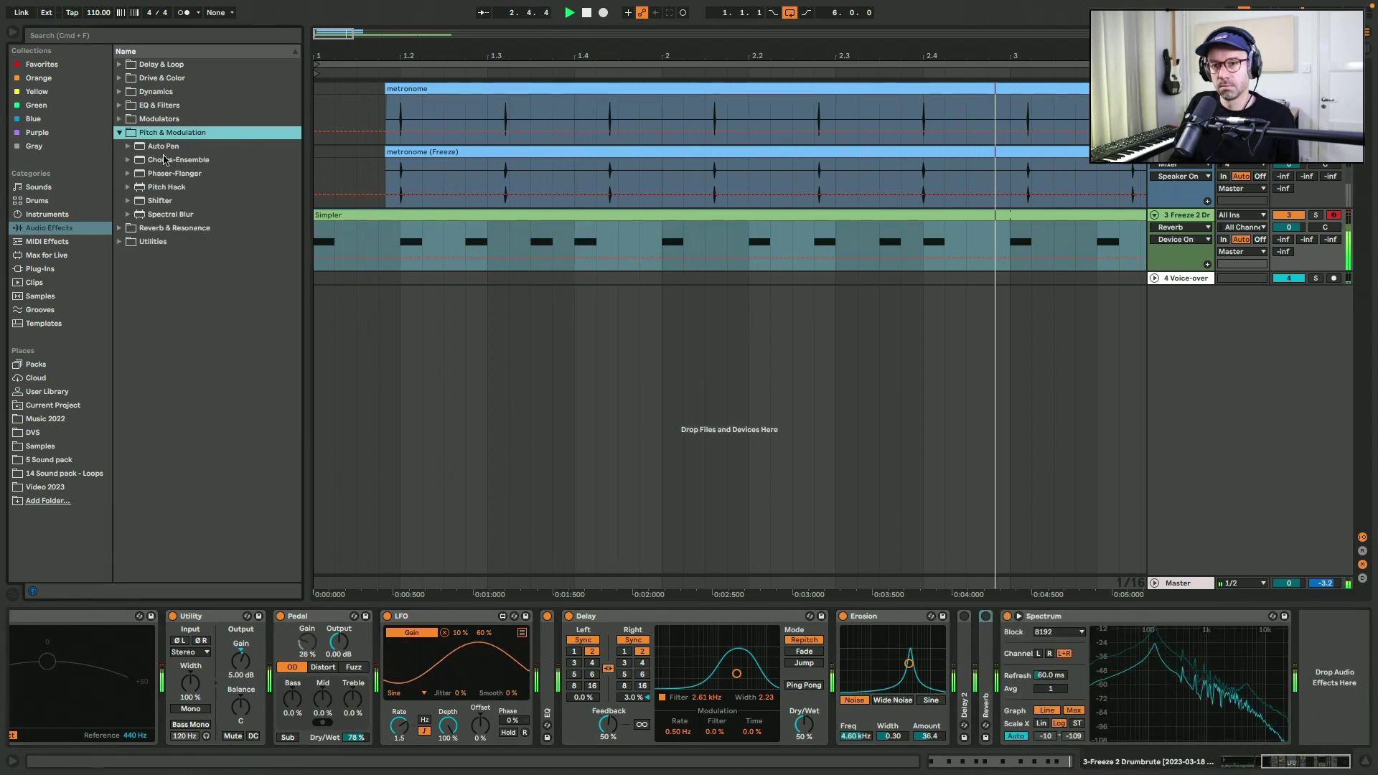
pyautogui.moveTo(178, 159)
pyautogui.mouseDown()
pyautogui.moveTo(575, 431)
pyautogui.moveTo(997, 637)
pyautogui.mouseUp()
pyautogui.moveTo(1097, 723); pyautogui.dragTo(1097, 712)
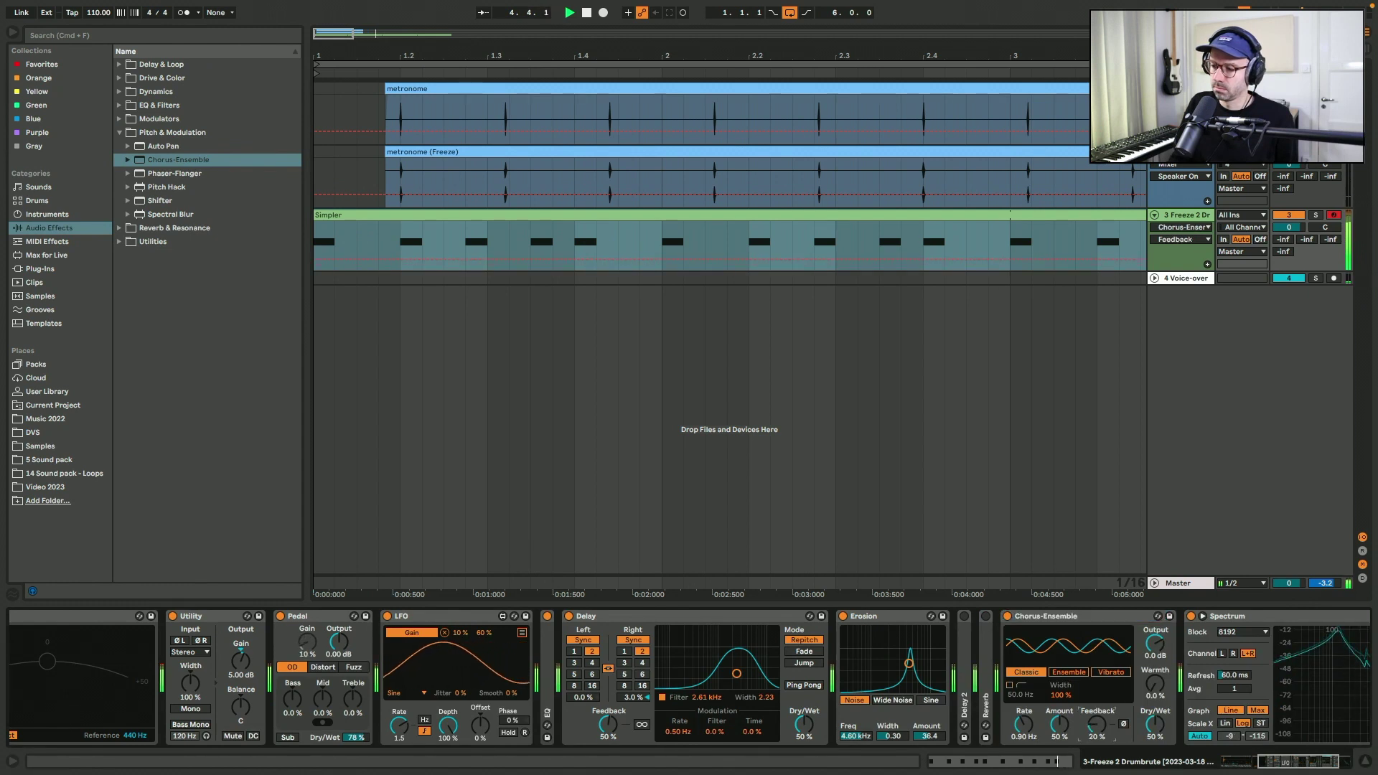
pyautogui.press('Delete')
pyautogui.press('Delete')
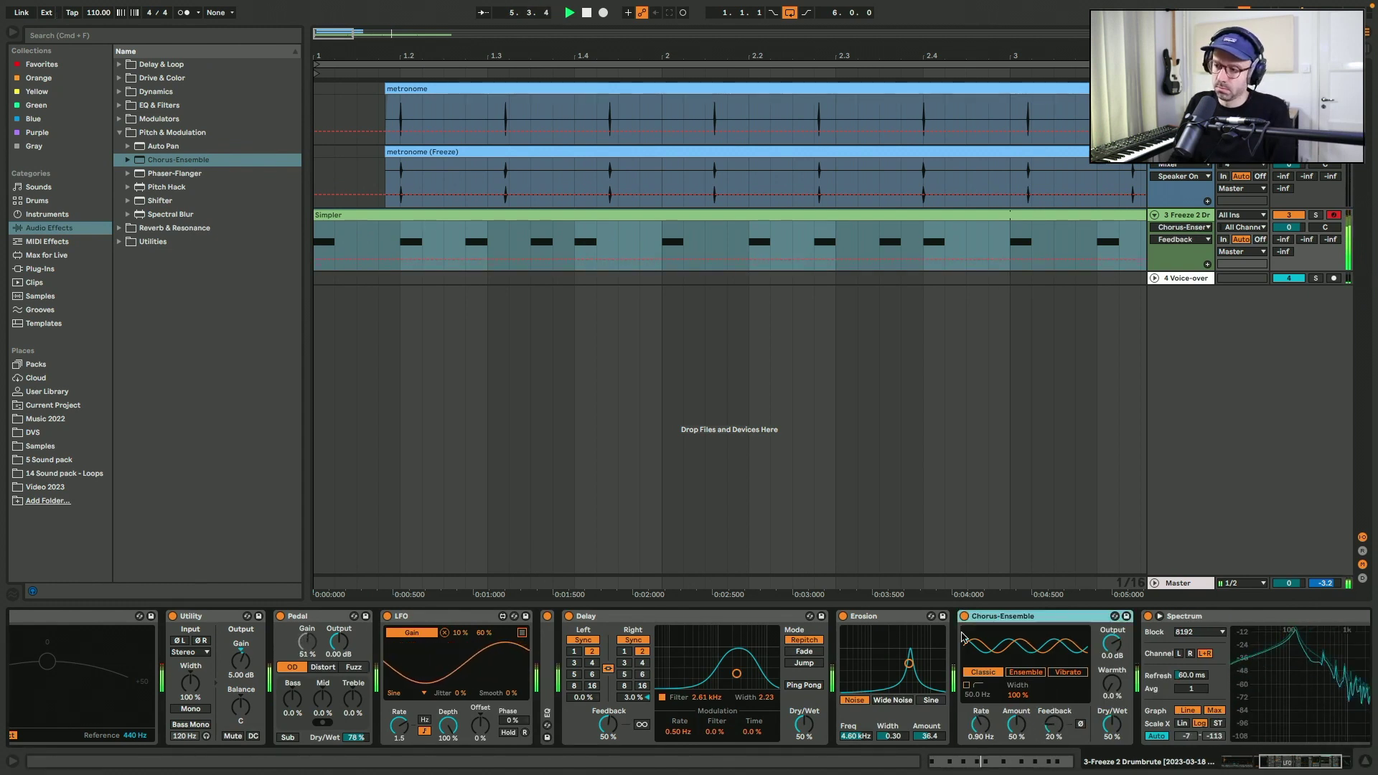
# Collapse the Tuner and shorten the Simpler's envelope decay to 800 ms.
pyautogui.hscroll(-5, 615, 629)
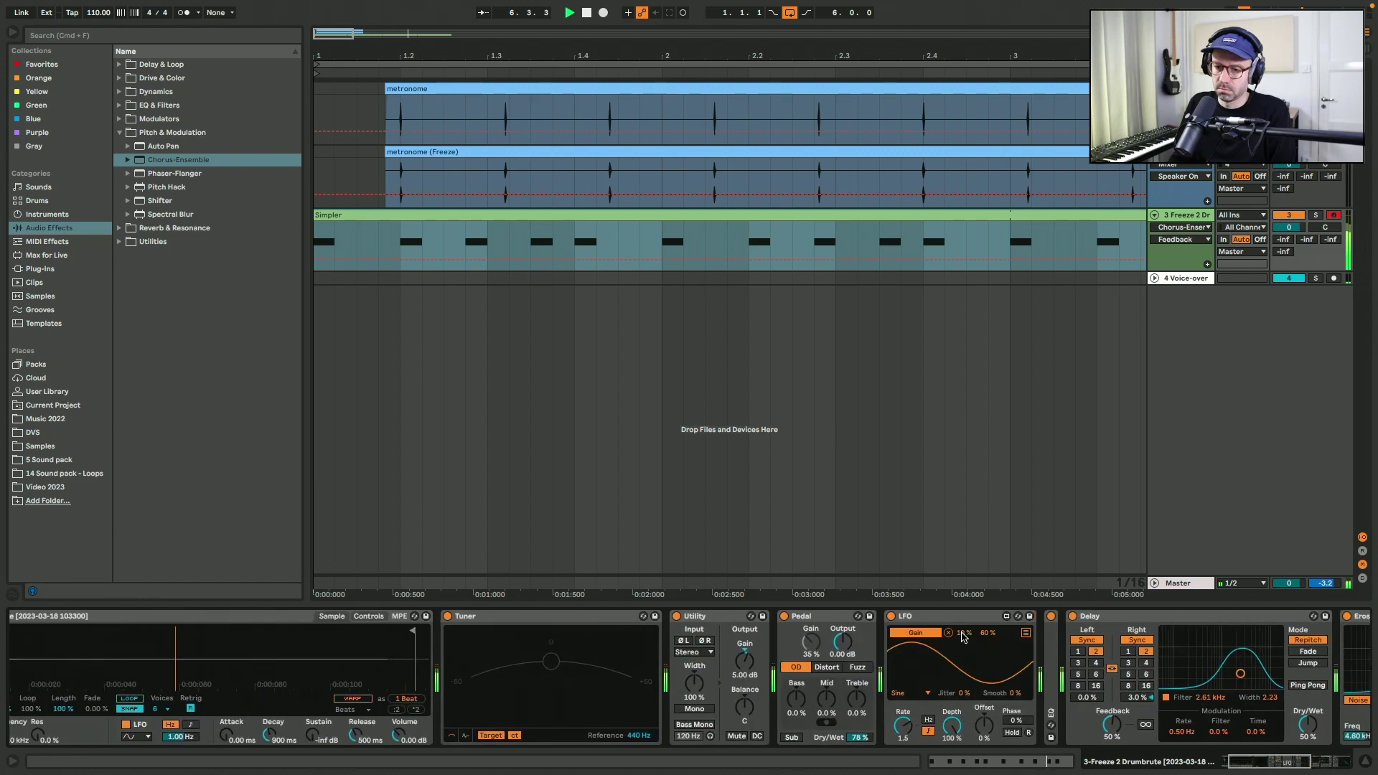
pyautogui.doubleClick(607, 618)
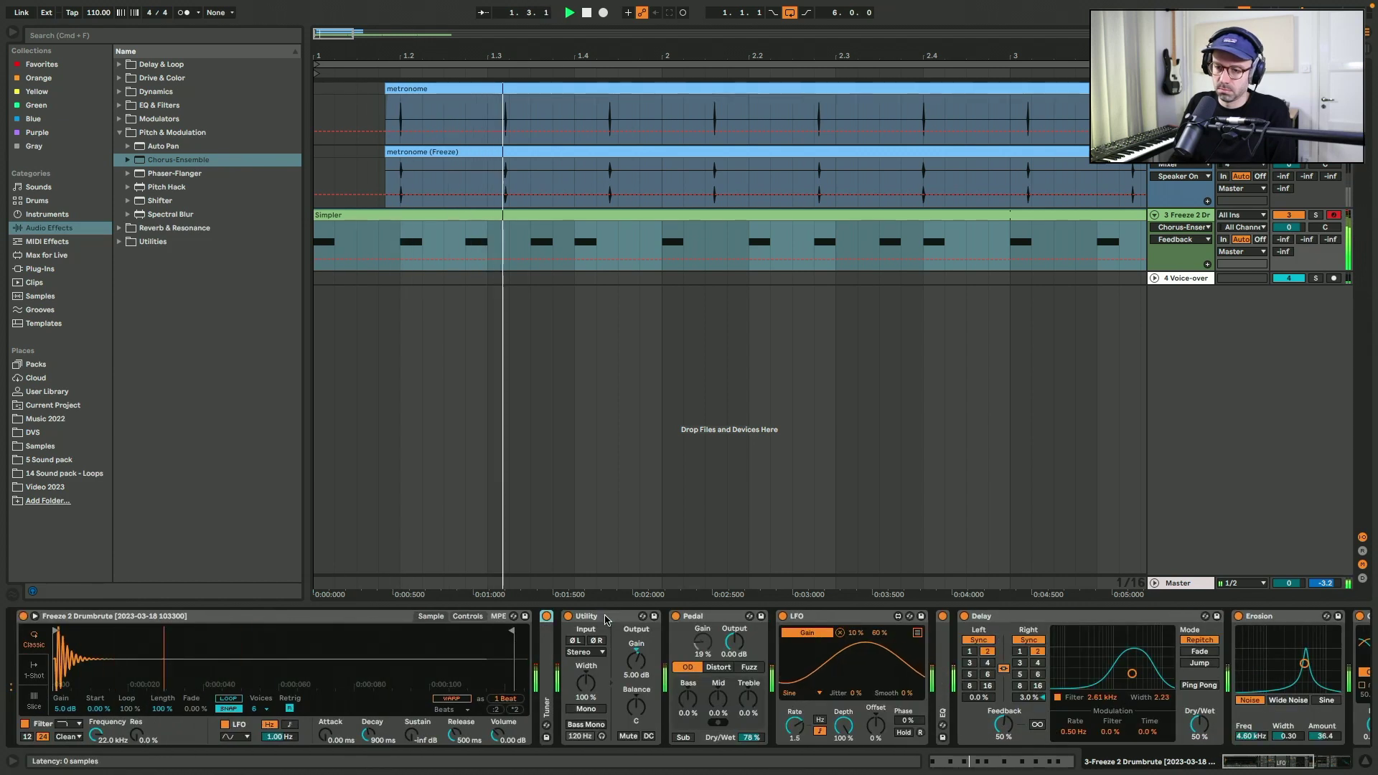
pyautogui.click(371, 737)
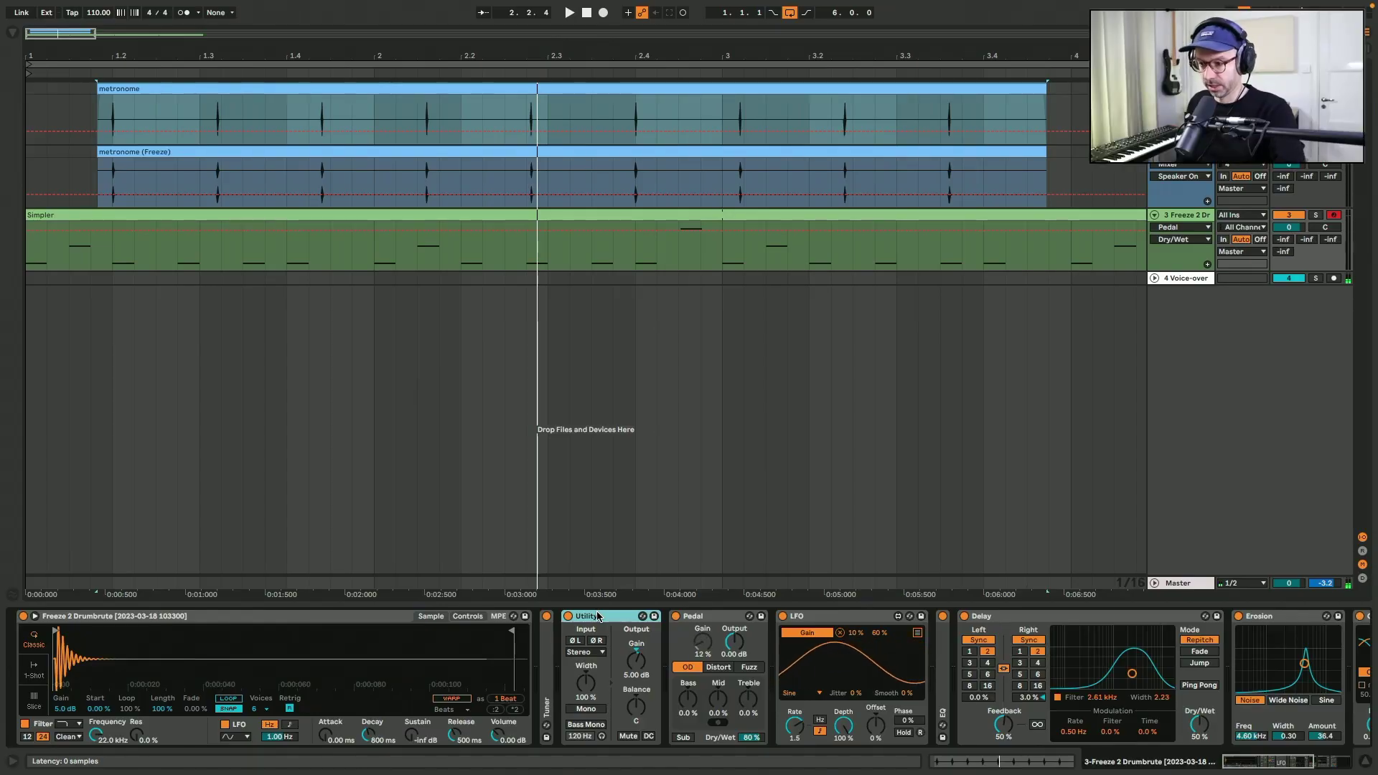
# Review the effects in the device chain from the Utility through Delay and Erosion to Chorus-Ensemble.
pyautogui.click(998, 619)
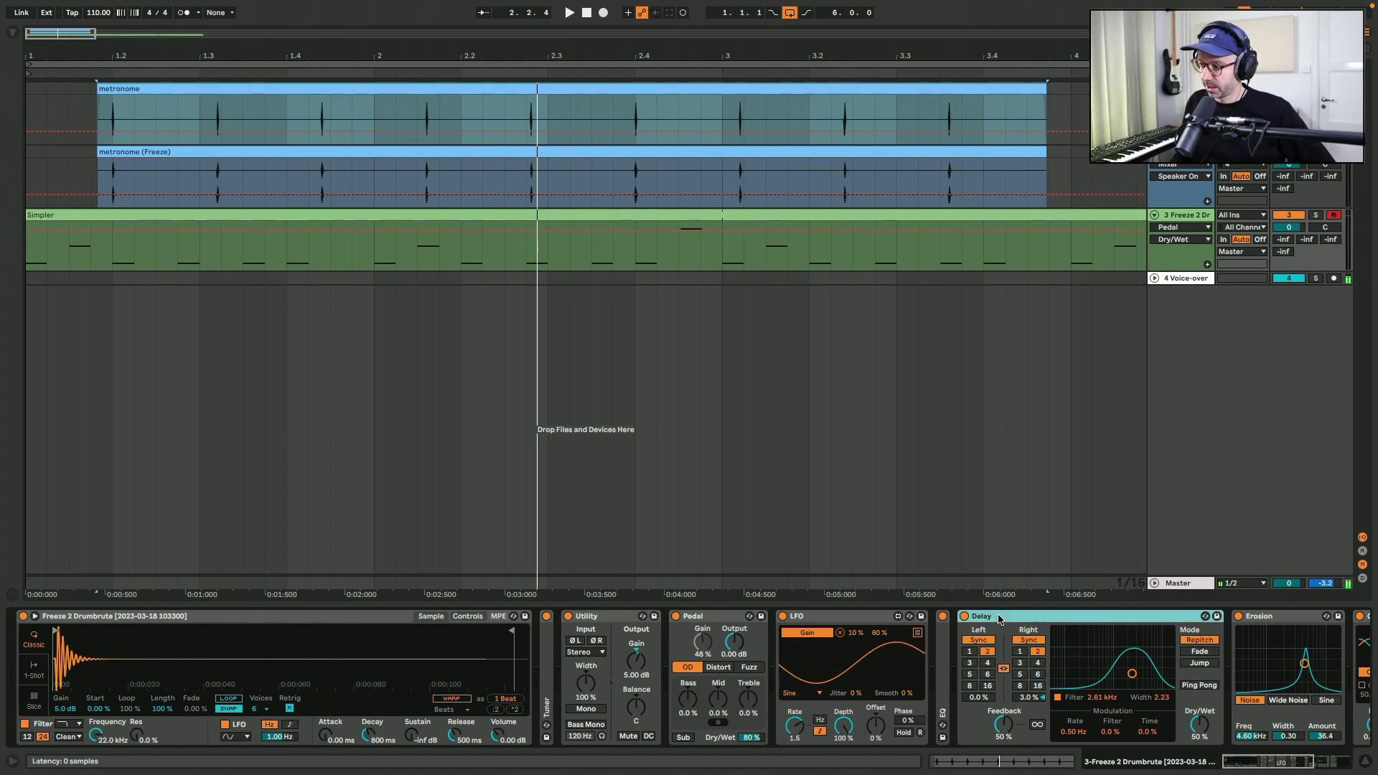
pyautogui.hscroll(6, 933, 624)
pyautogui.click(875, 624)
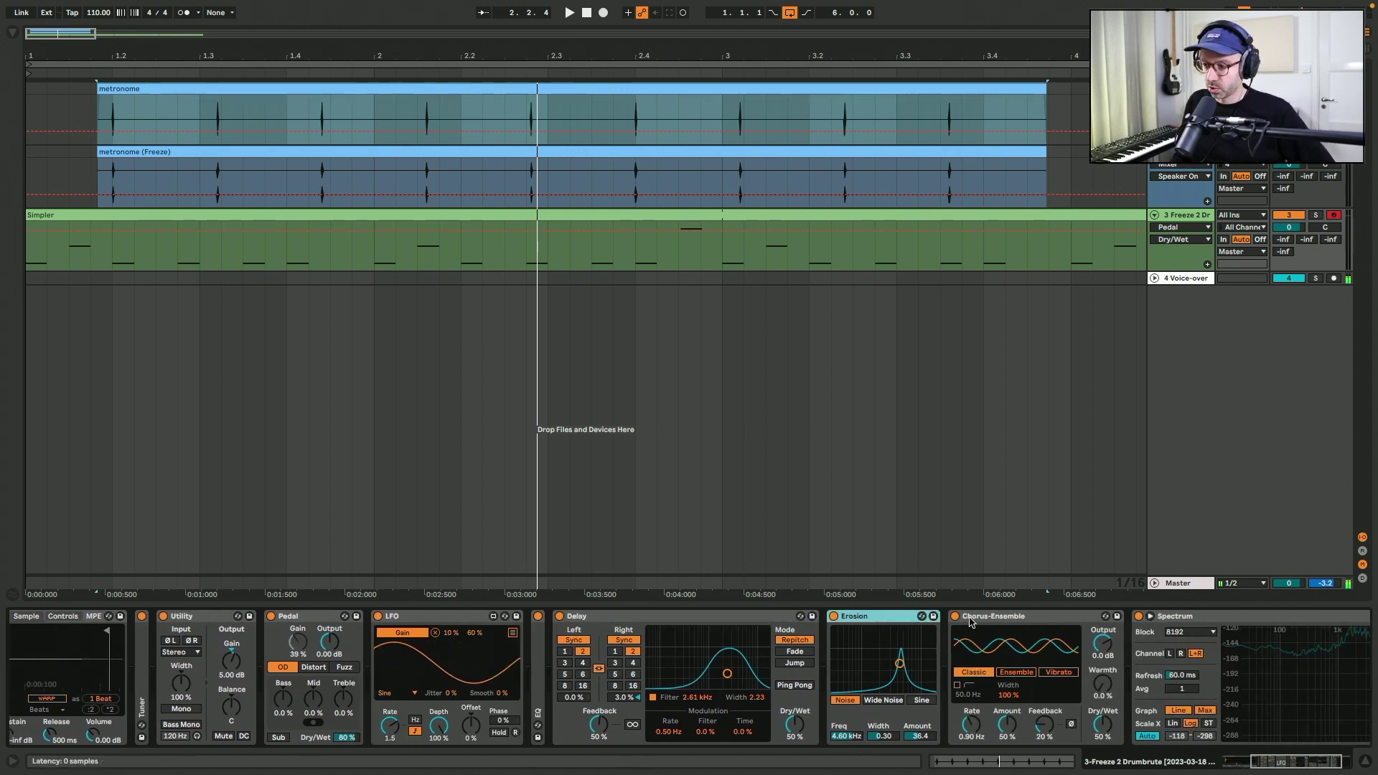
pyautogui.click(988, 618)
pyautogui.hscroll(-6, 986, 617)
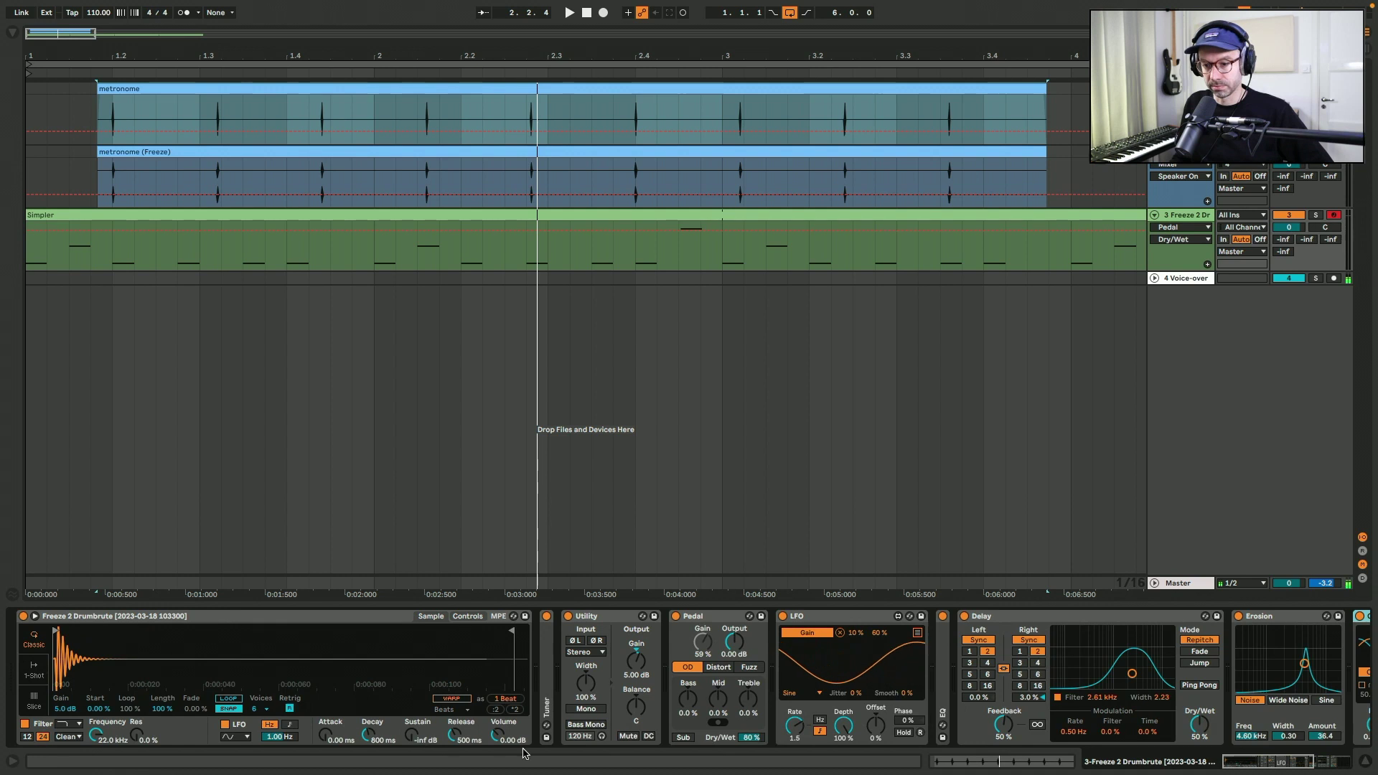
# Open the Simpler clip's notes and play it while examining the C0, C1 and C2 notes and their velocities.
pyautogui.doubleClick(580, 216)
pyautogui.press('space')
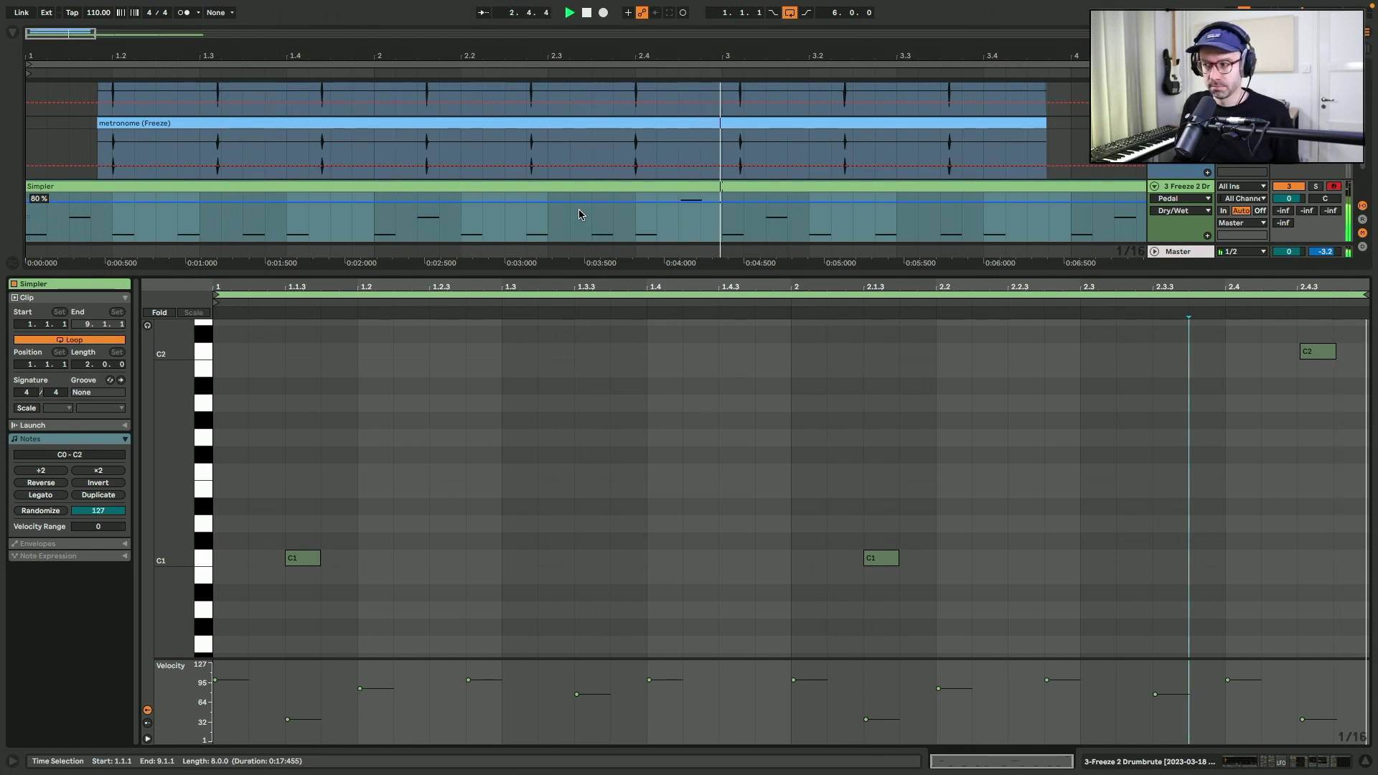
pyautogui.scroll(-3, 649, 345)
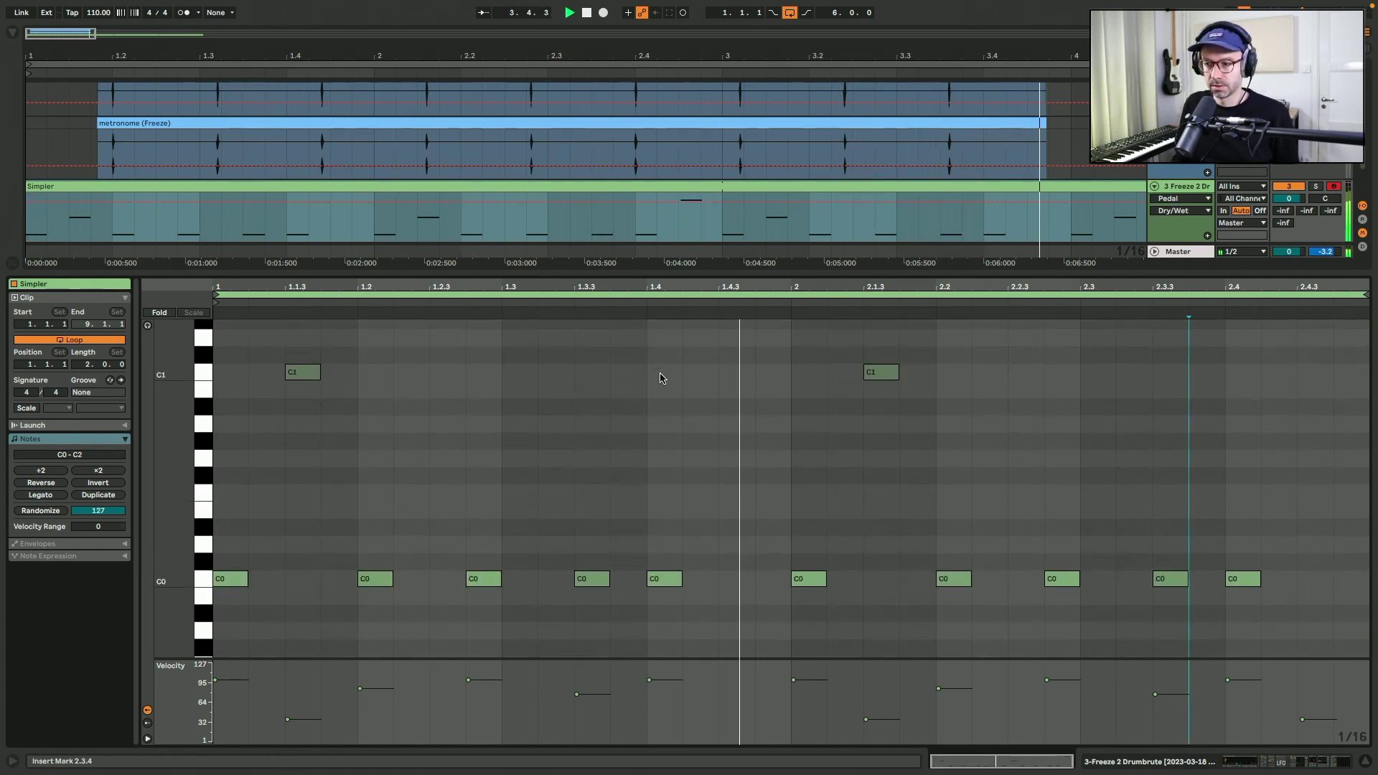
pyautogui.scroll(3, 764, 381)
pyautogui.scroll(-3, 764, 381)
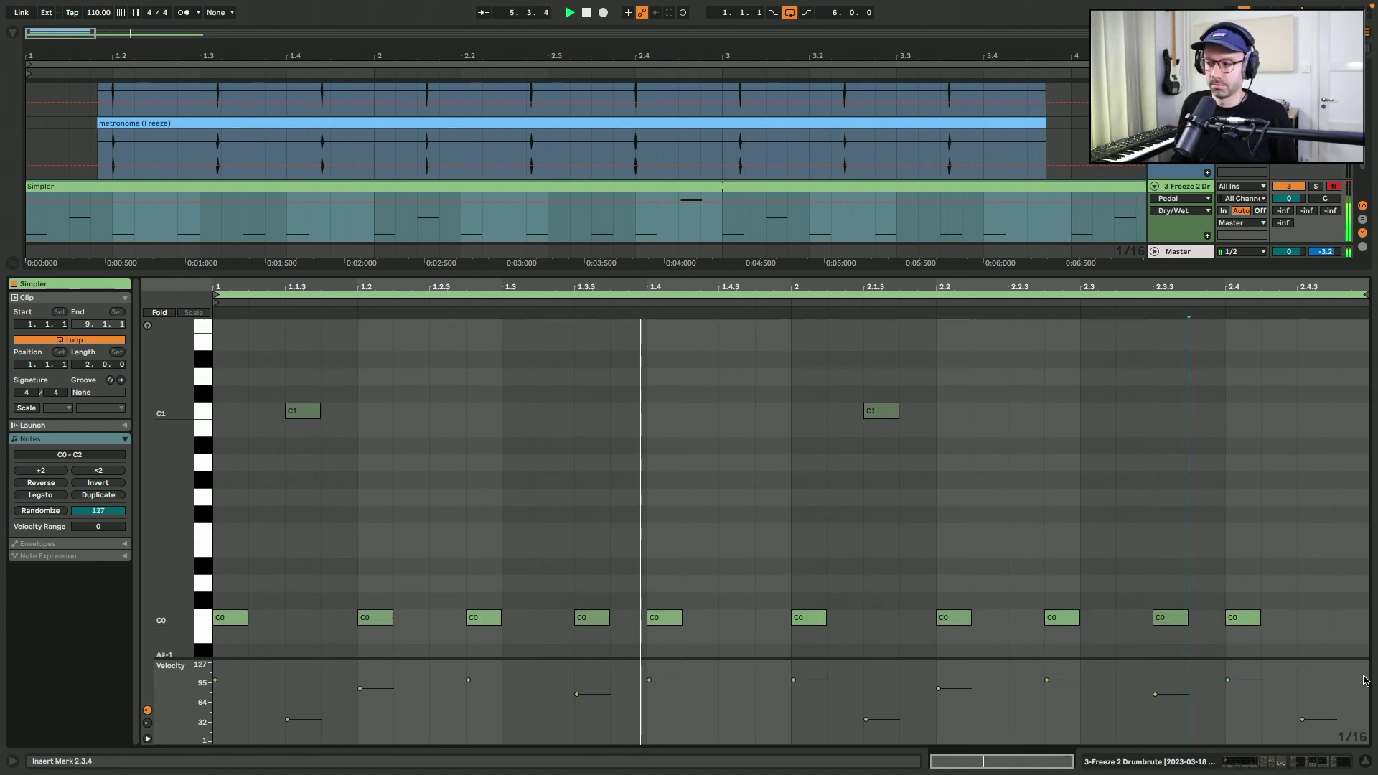
# Return to the device chain, stop playback, and group the devices from Simpler through Chorus-Ensemble into an Instrument Rack.
pyautogui.click(1343, 762)
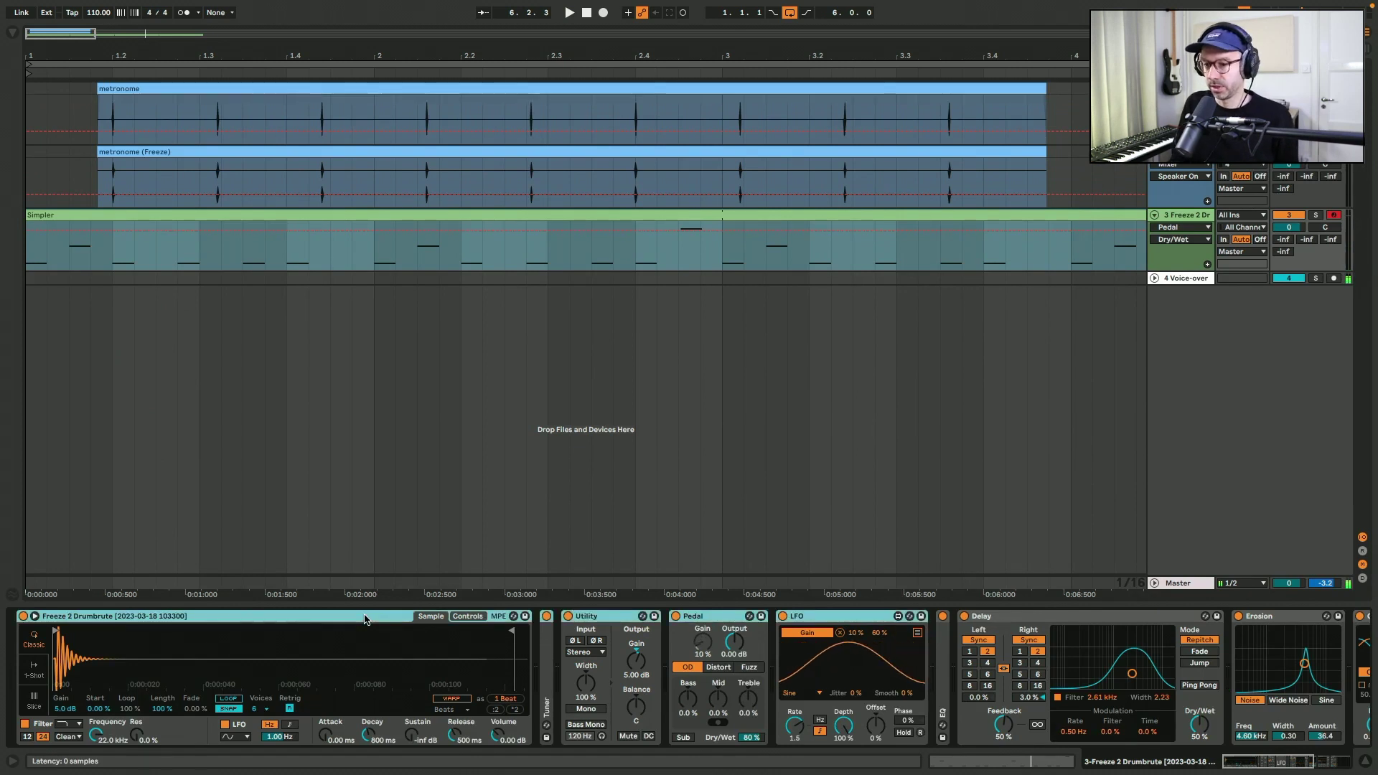
pyautogui.hscroll(5, 365, 618)
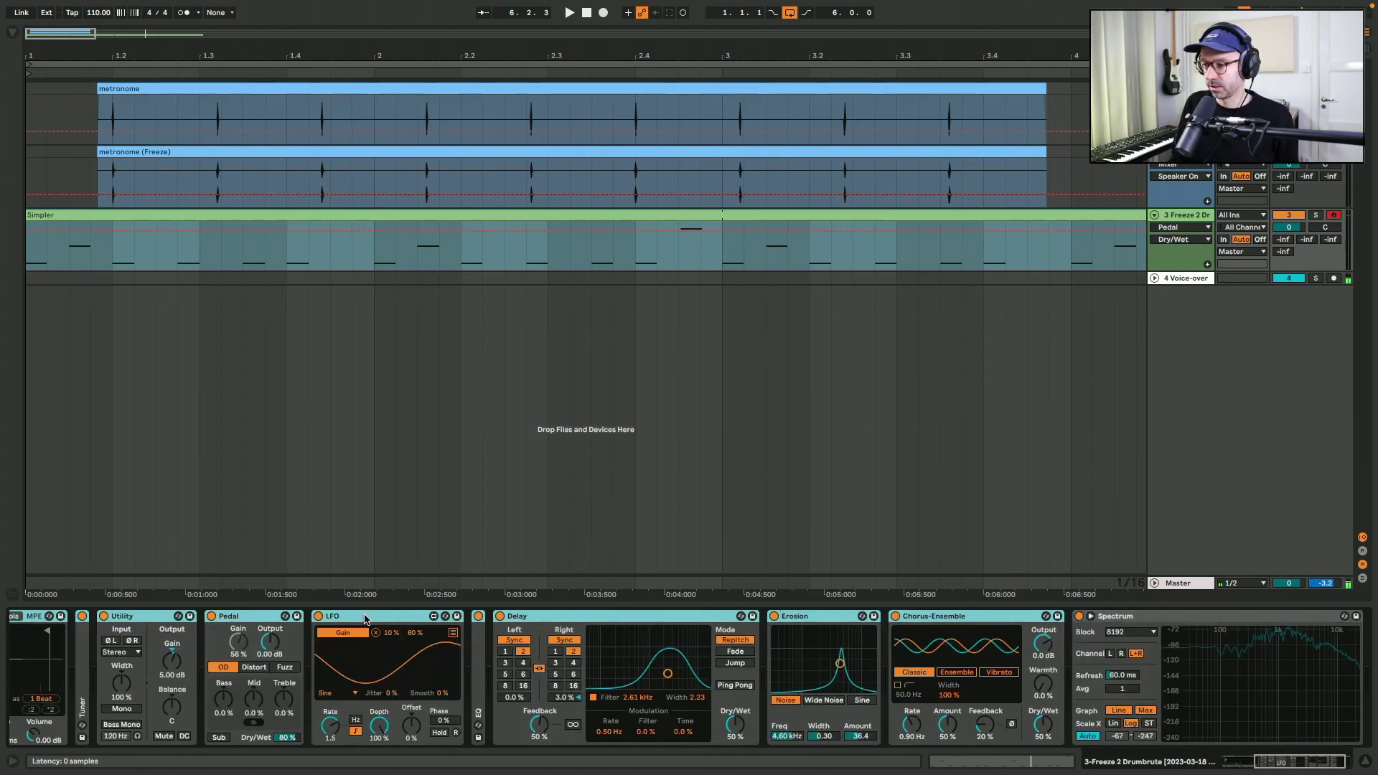
pyautogui.hotkey('ctrl', 'g')
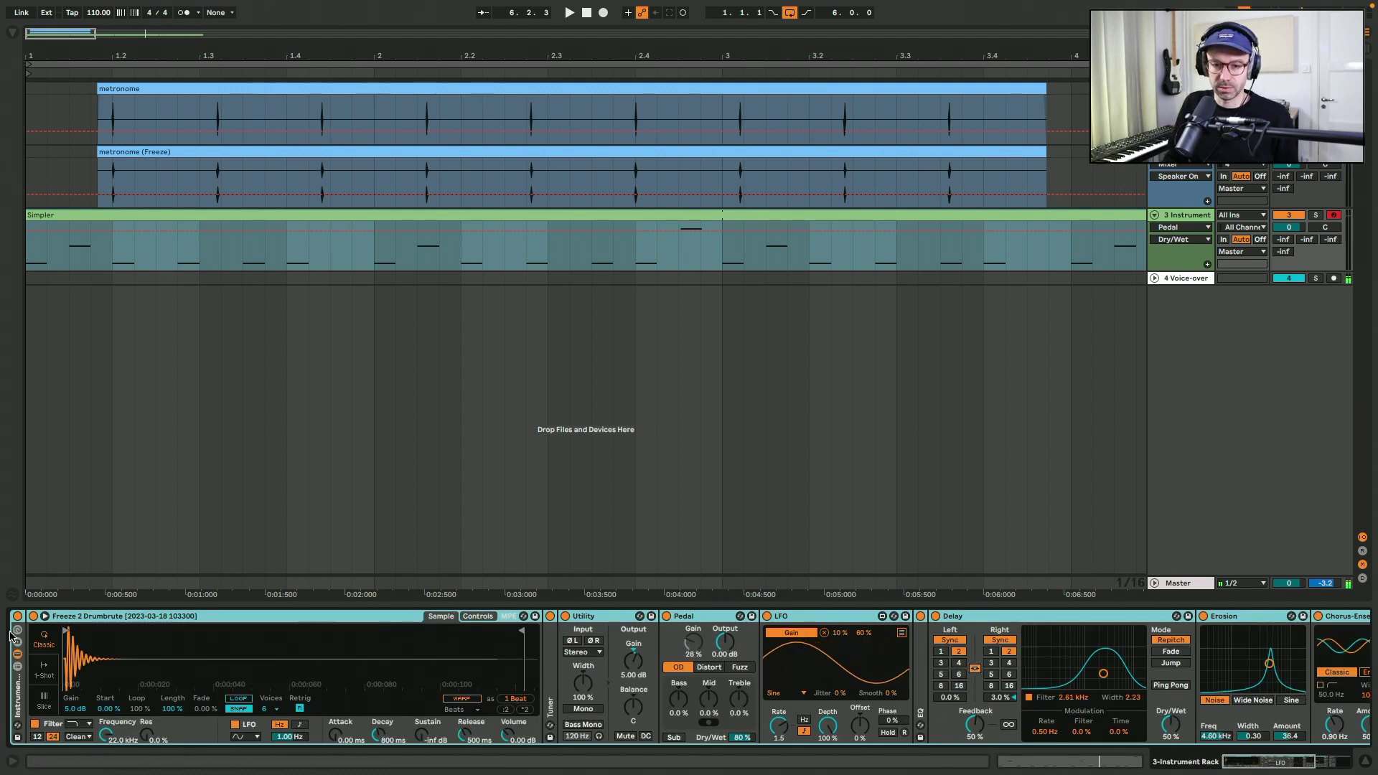
# Show the rack's macro controls and rename the rack "Drumbrute metronome 2".
pyautogui.click(15, 634)
pyautogui.click(171, 616)
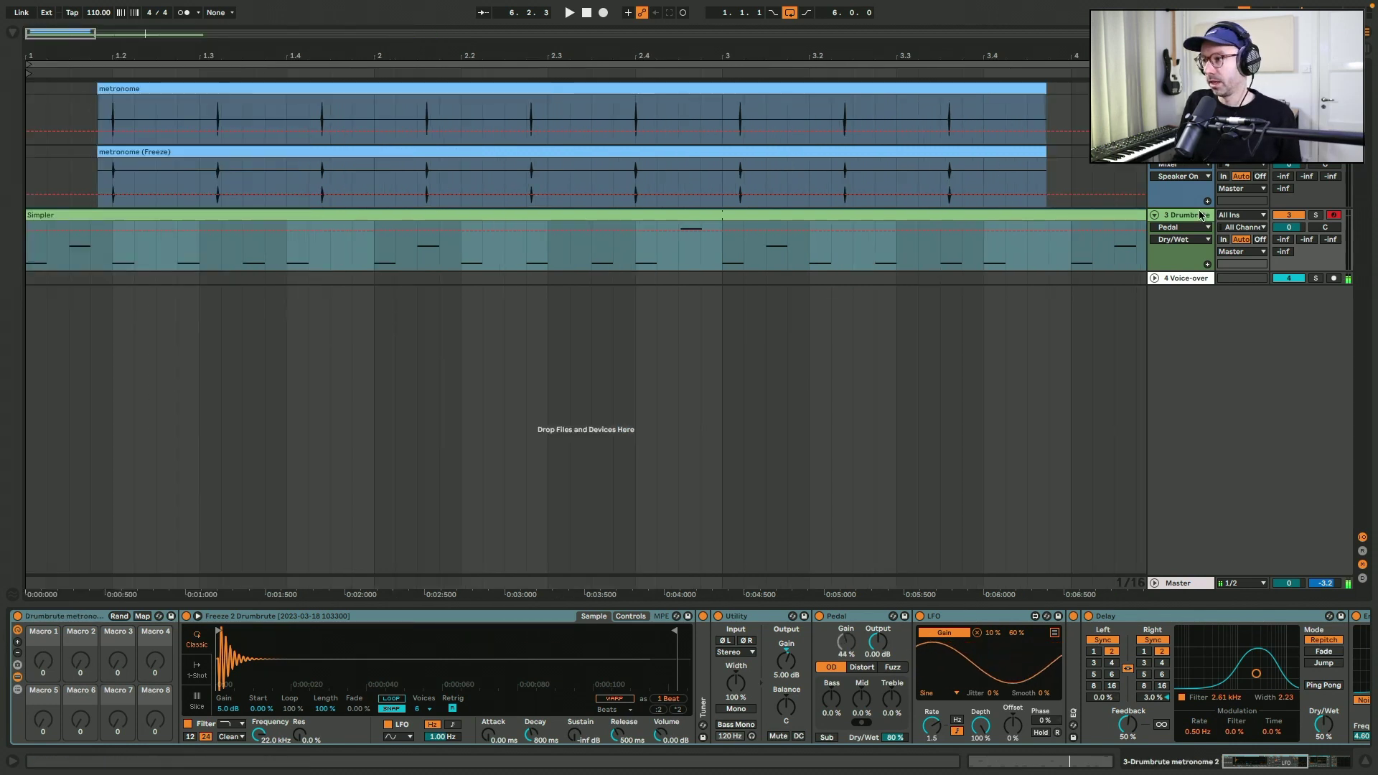
pyautogui.click(1080, 214)
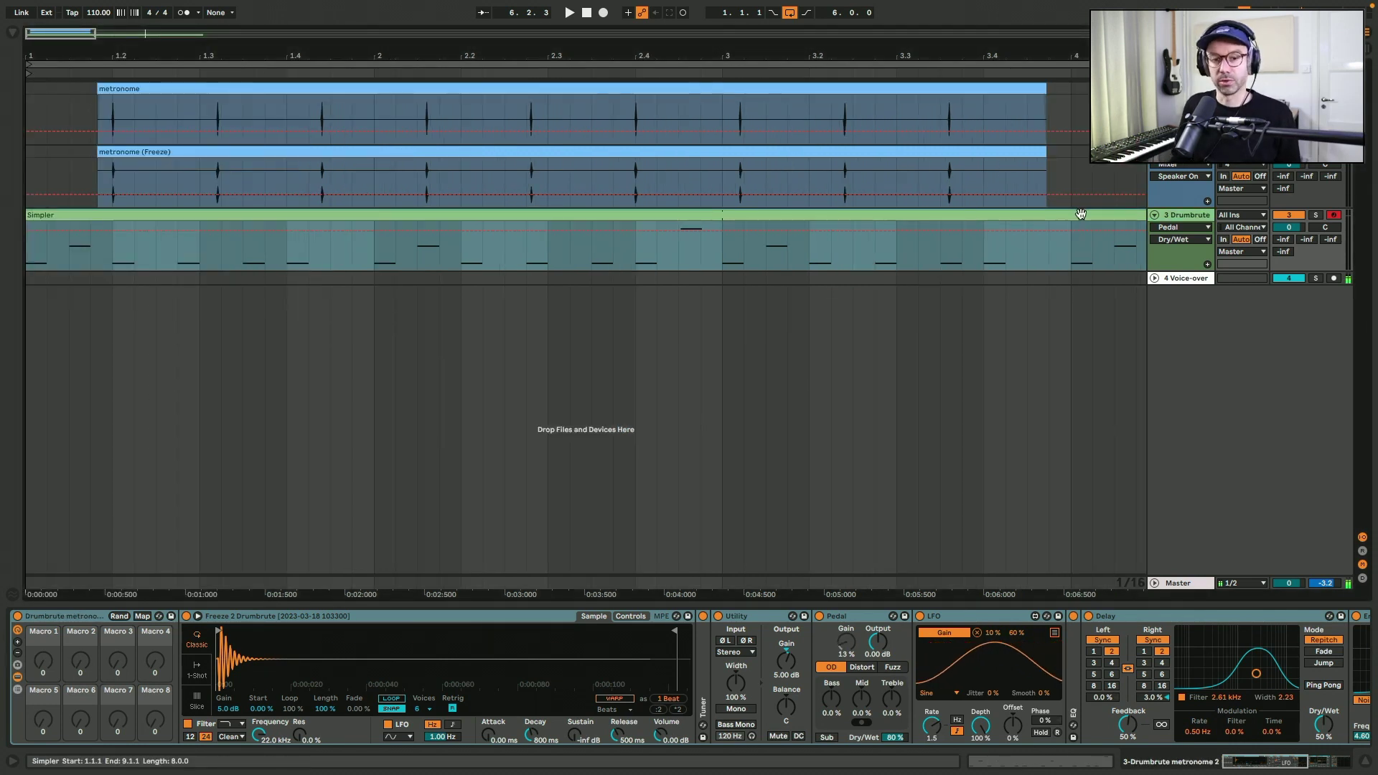